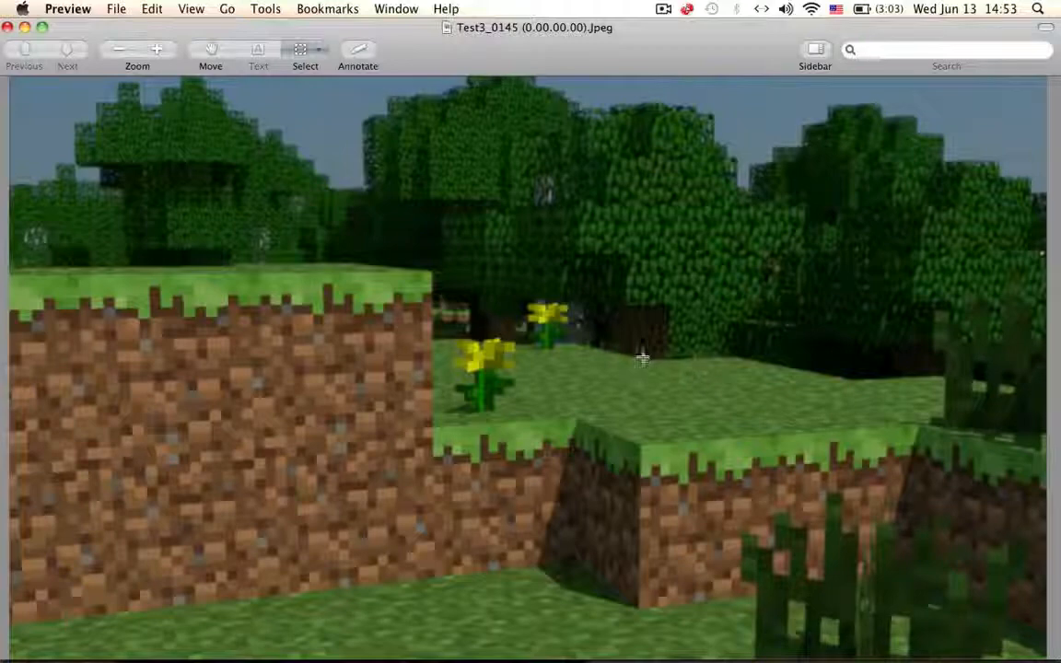
Examine the trees, sky, flowers and dirt blocks in the Minecraft render Test3_0145
{"action": "left_click_drag", "start_coordinate": [642, 358], "coordinate": [584, 351]}
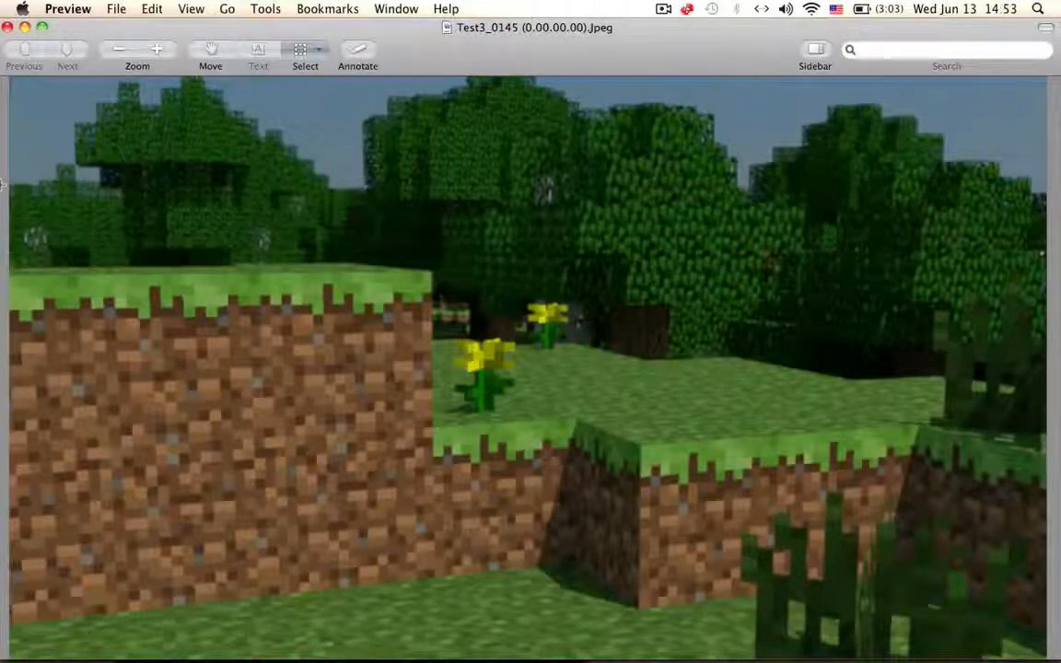
{"action": "left_click_drag", "start_coordinate": [13, 265], "coordinate": [895, 153]}
{"action": "left_click", "coordinate": [735, 367]}
{"action": "right_click", "coordinate": [491, 27]}
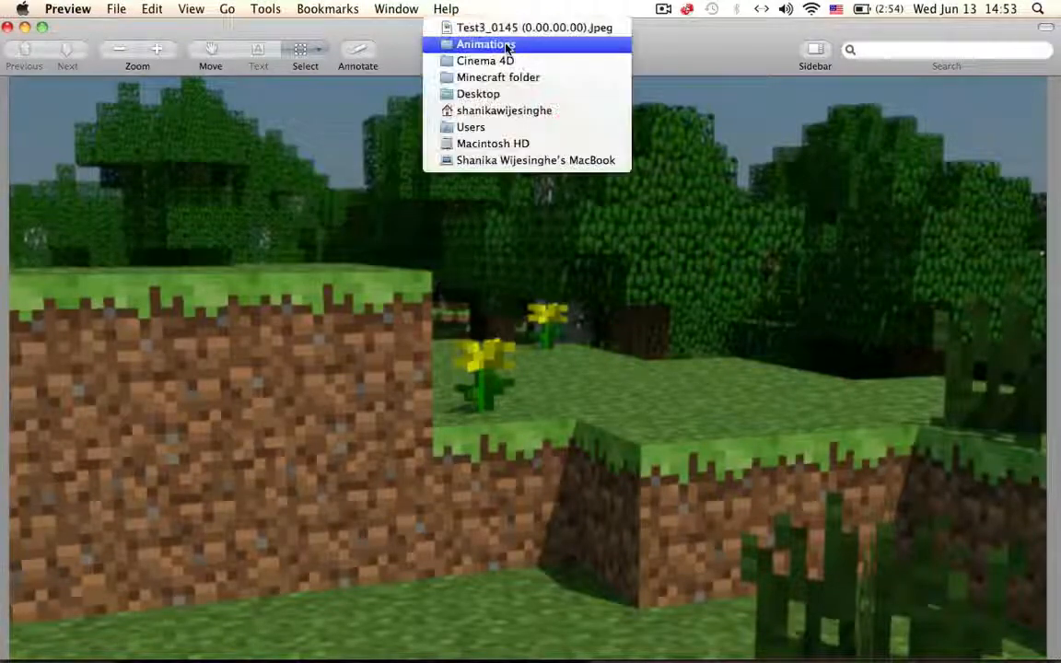
{"action": "left_click", "coordinate": [706, 31]}
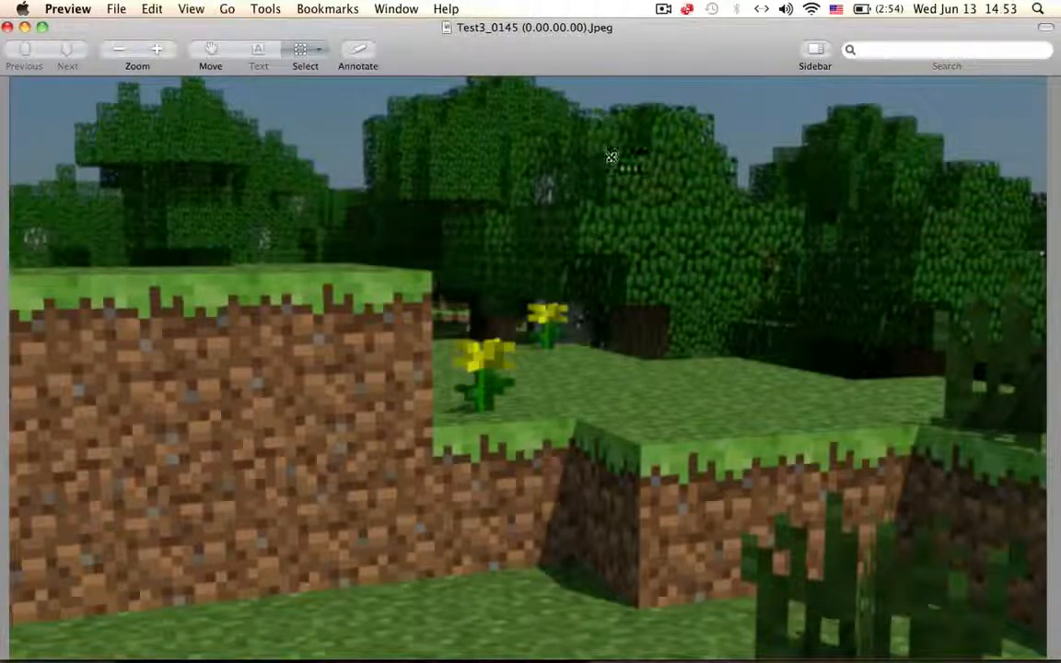
{"action": "left_click_drag", "start_coordinate": [611, 157], "coordinate": [791, 431]}
{"action": "left_click", "coordinate": [801, 214]}
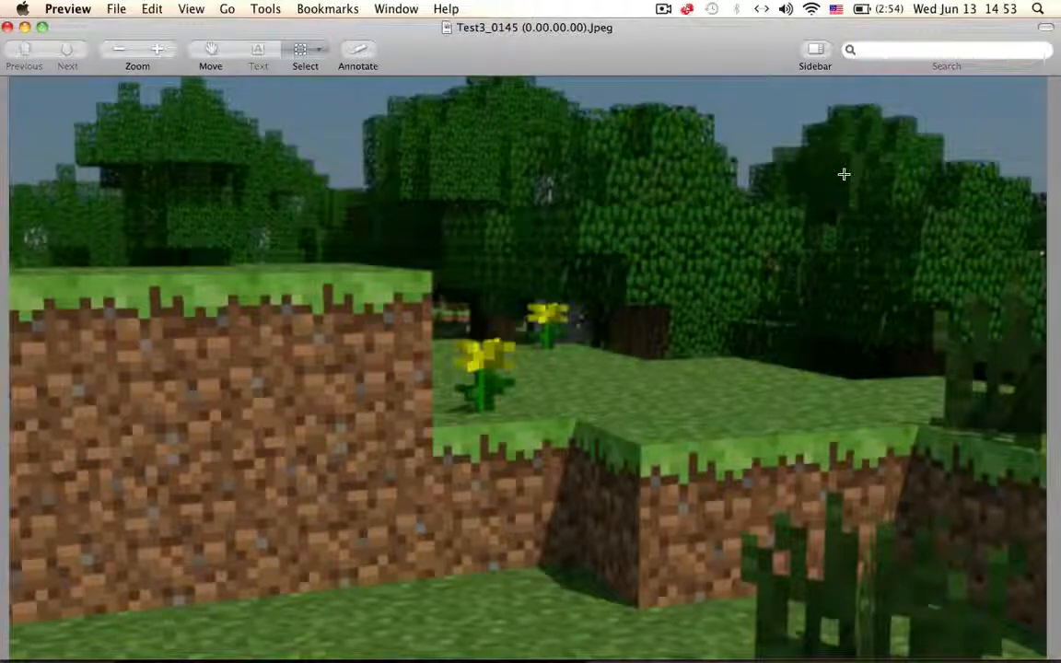
{"action": "left_click_drag", "start_coordinate": [604, 190], "coordinate": [842, 244]}
{"action": "left_click", "coordinate": [842, 350]}
{"action": "left_click_drag", "start_coordinate": [353, 104], "coordinate": [654, 422]}
{"action": "left_click", "coordinate": [369, 197]}
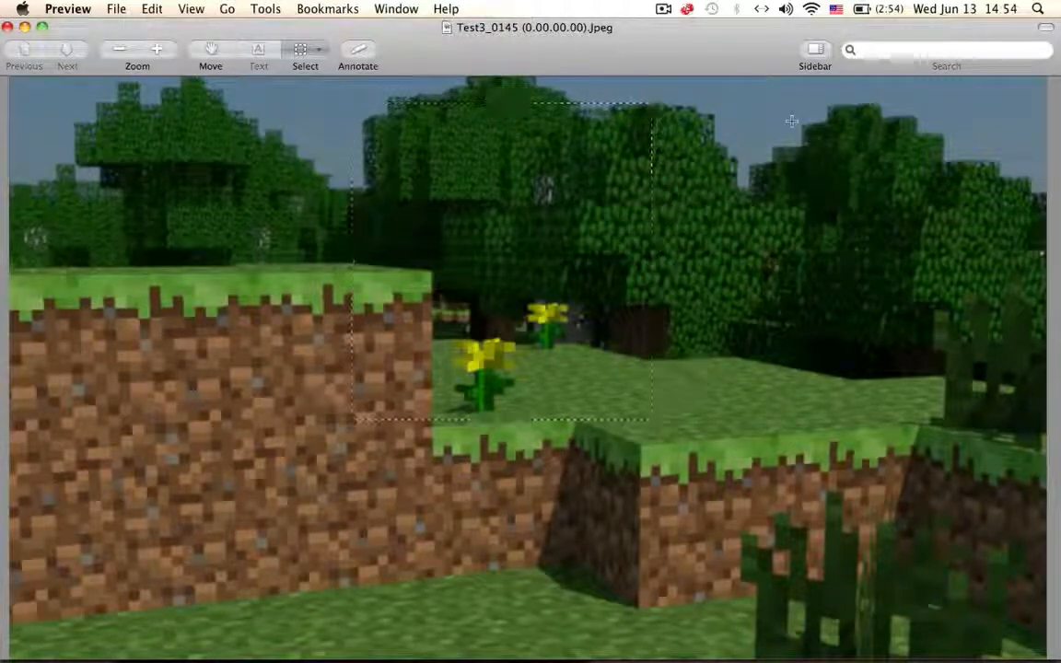
{"action": "left_click_drag", "start_coordinate": [396, 206], "coordinate": [494, 102]}
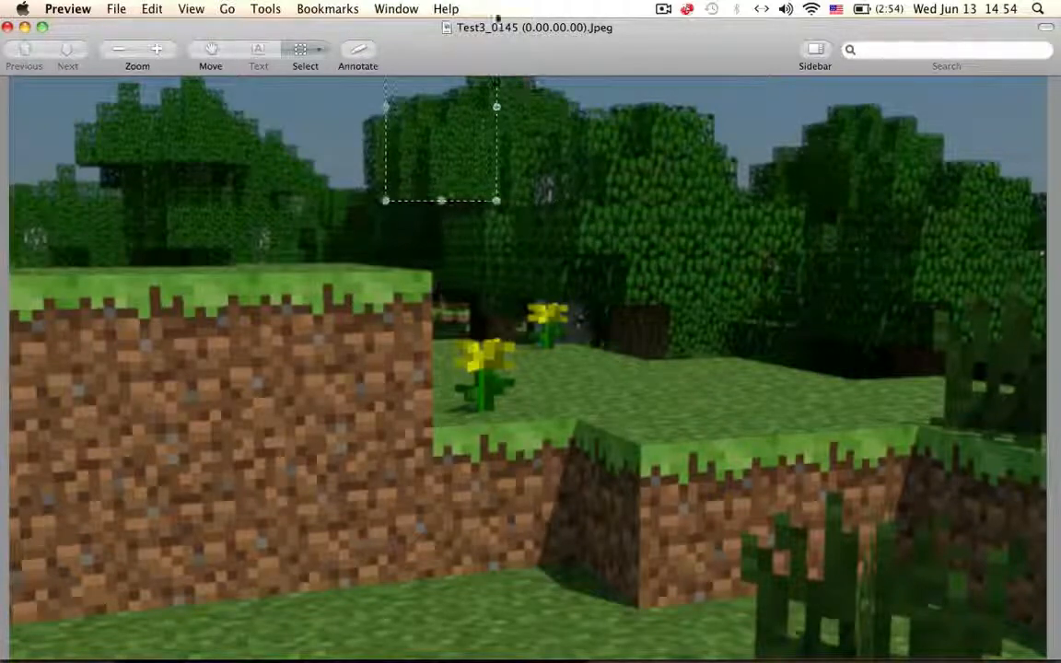
{"action": "left_click", "coordinate": [578, 142]}
{"action": "left_click_drag", "start_coordinate": [69, 136], "coordinate": [320, 379]}
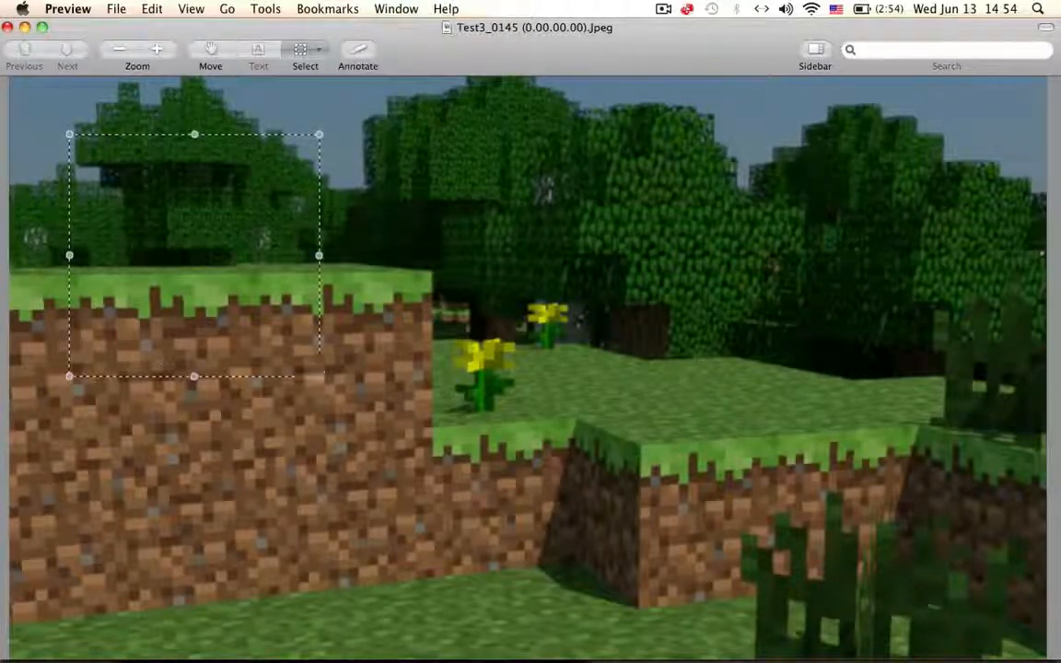
{"action": "left_click", "coordinate": [327, 132]}
{"action": "left_click_drag", "start_coordinate": [81, 167], "coordinate": [237, 138]}
{"action": "left_click", "coordinate": [272, 205]}
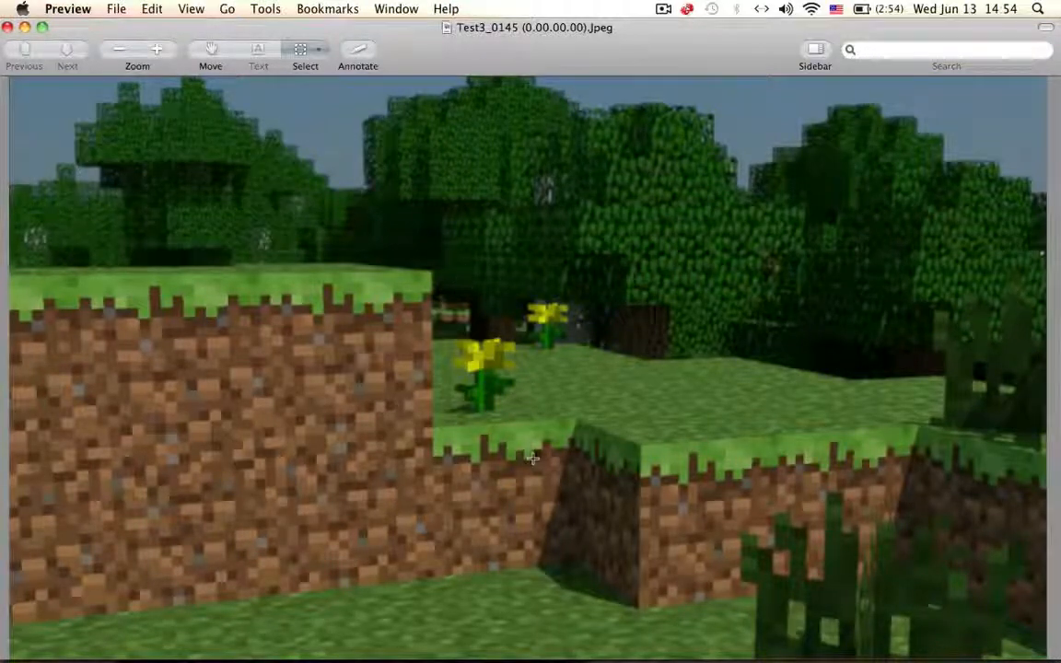
{"action": "left_click_drag", "start_coordinate": [42, 272], "coordinate": [576, 599]}
{"action": "left_click", "coordinate": [636, 486]}
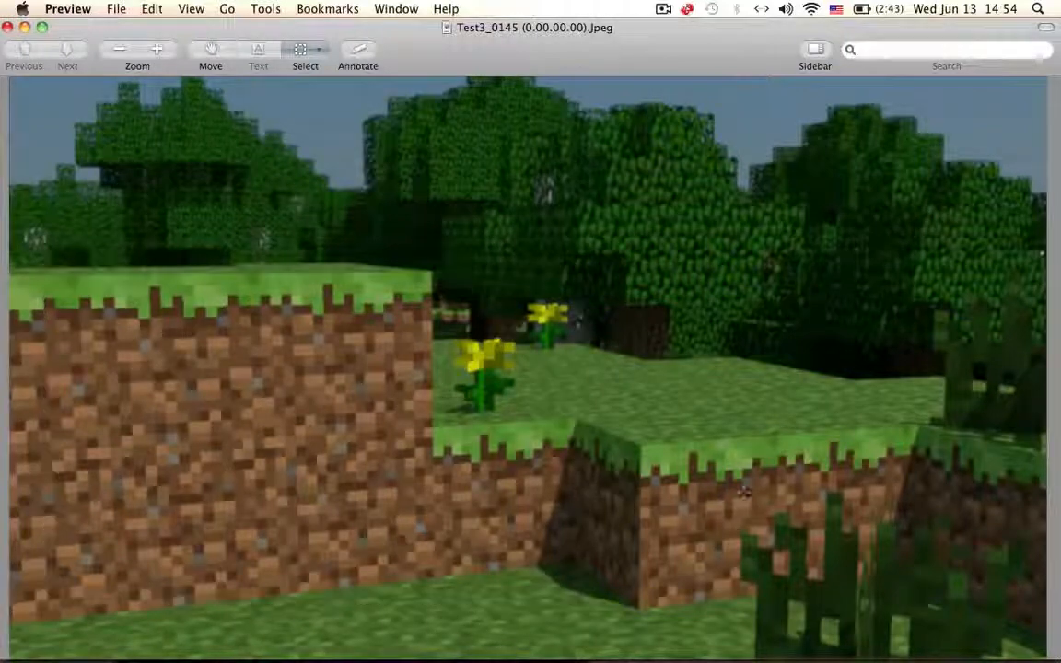
{"action": "left_click_drag", "start_coordinate": [986, 372], "coordinate": [388, 433]}
{"action": "left_click", "coordinate": [378, 441]}
Close the image, switch to Cinema 4D and load the Set preset from the content library into the empty project
{"action": "left_click", "coordinate": [6, 26]}
{"action": "left_click", "coordinate": [264, 84]}
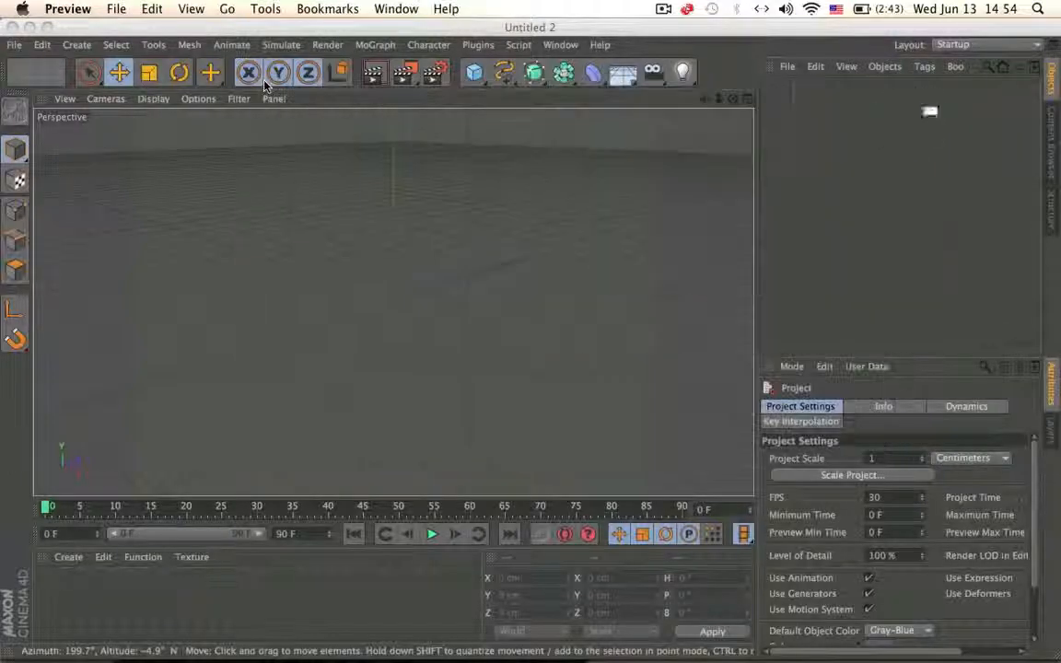
{"action": "left_click", "coordinate": [1053, 131]}
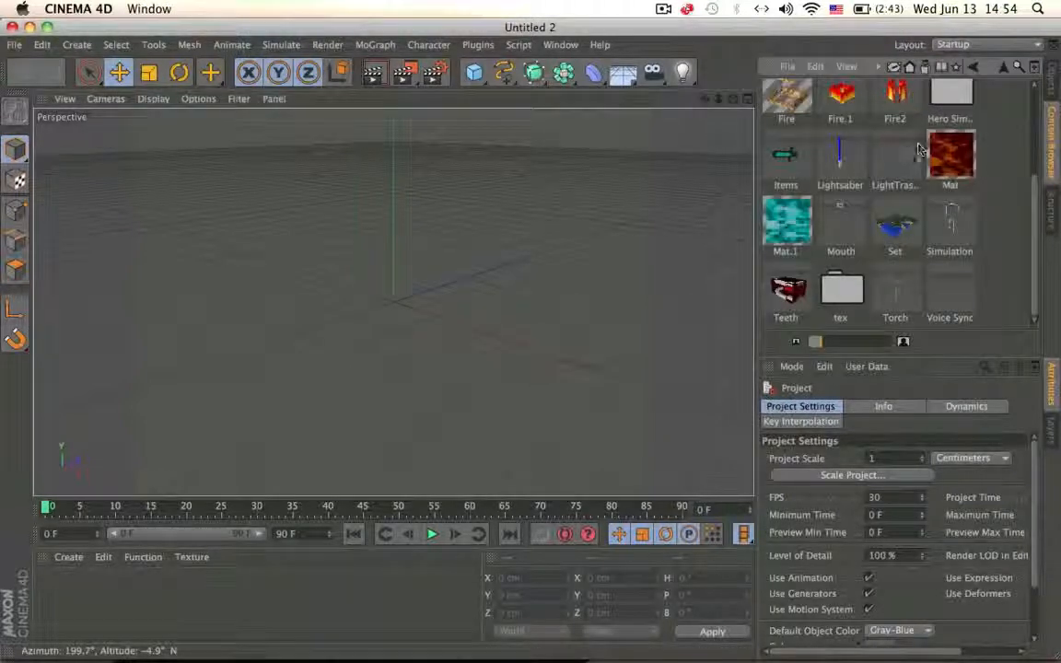
{"action": "double_click", "coordinate": [895, 226]}
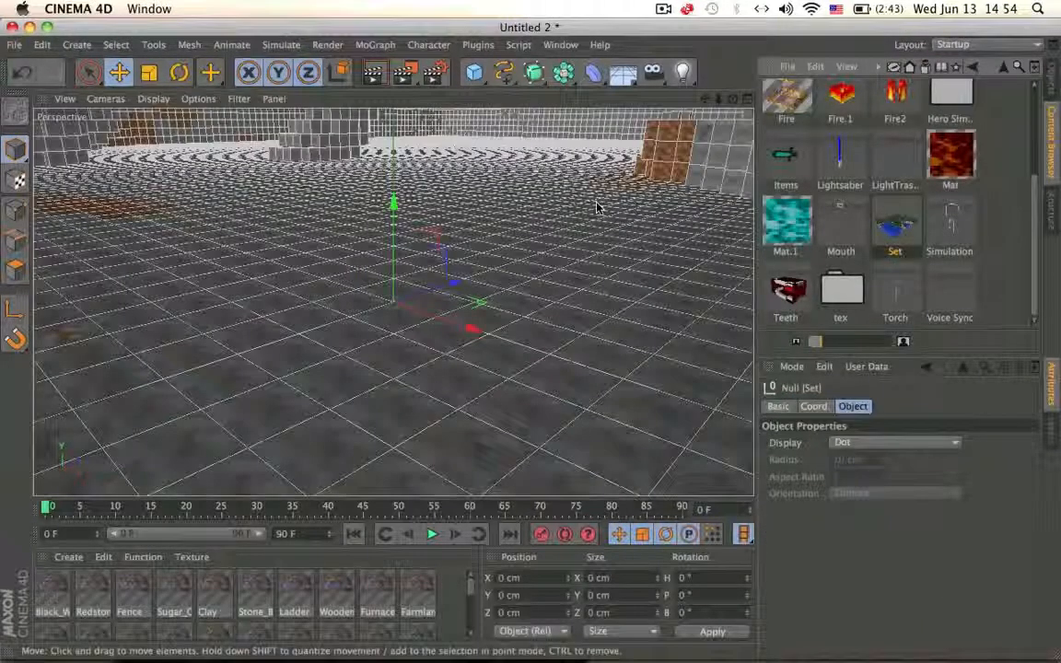
{"action": "left_click", "coordinate": [1051, 80]}
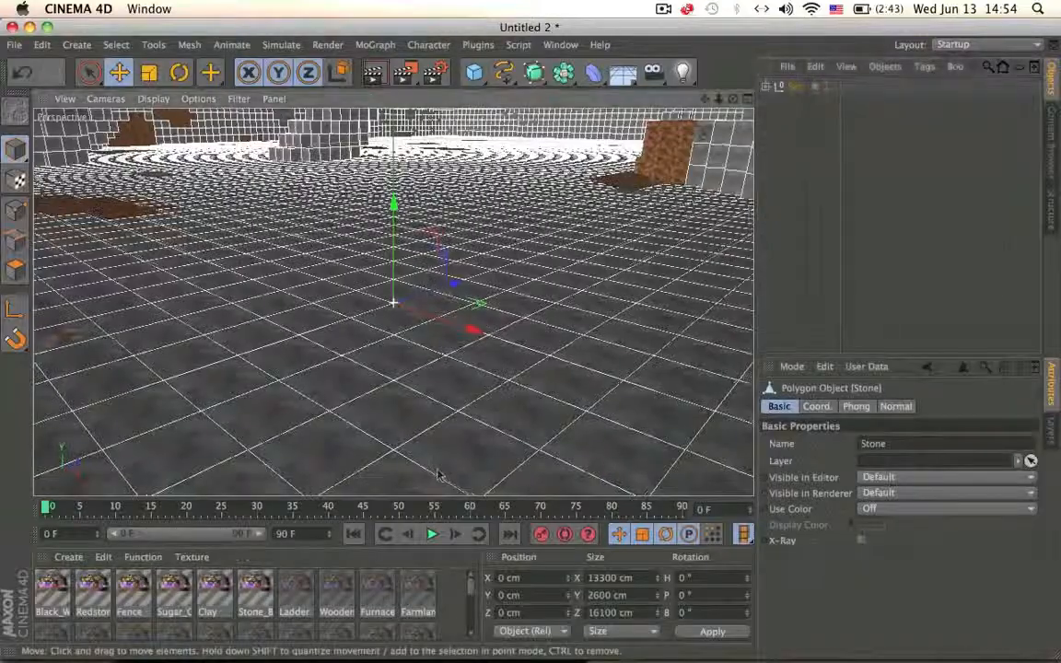
Look over the stone floor, pillars and terrain of the imported Set
{"action": "middle_click_drag", "start_coordinate": [532, 212], "coordinate": [537, 345], "text": "alt"}
{"action": "scroll", "coordinate": [537, 345], "scroll_direction": "down", "scroll_amount": 10}
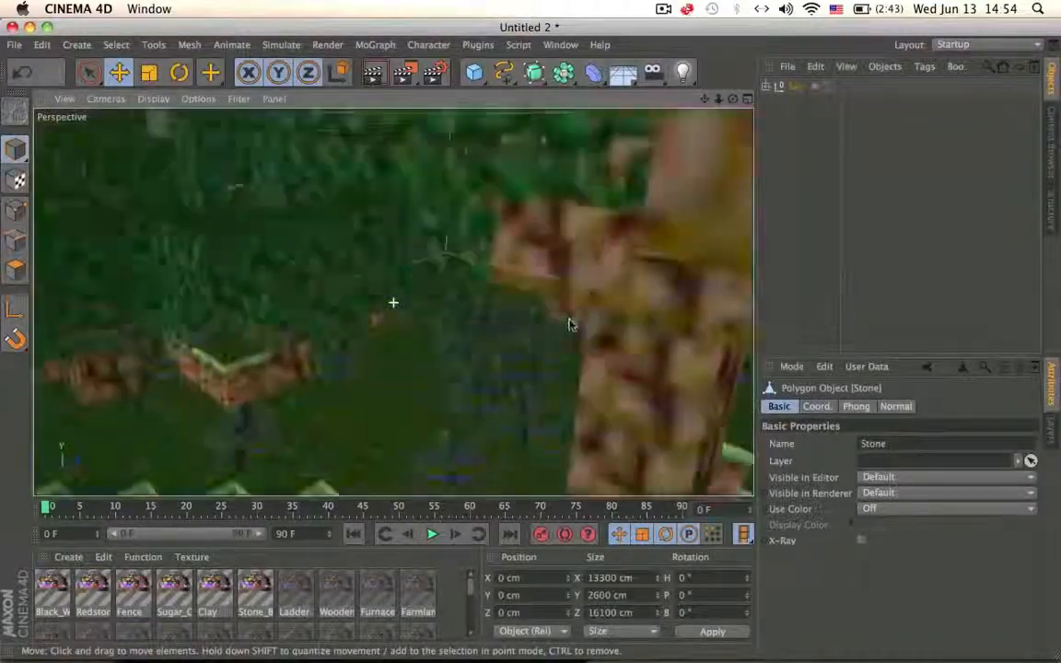
{"action": "scroll", "coordinate": [541, 331], "scroll_direction": "up", "scroll_amount": 10}
{"action": "scroll", "coordinate": [531, 344], "scroll_direction": "down", "scroll_amount": 2}
{"action": "scroll", "coordinate": [531, 344], "scroll_direction": "up", "scroll_amount": 2}
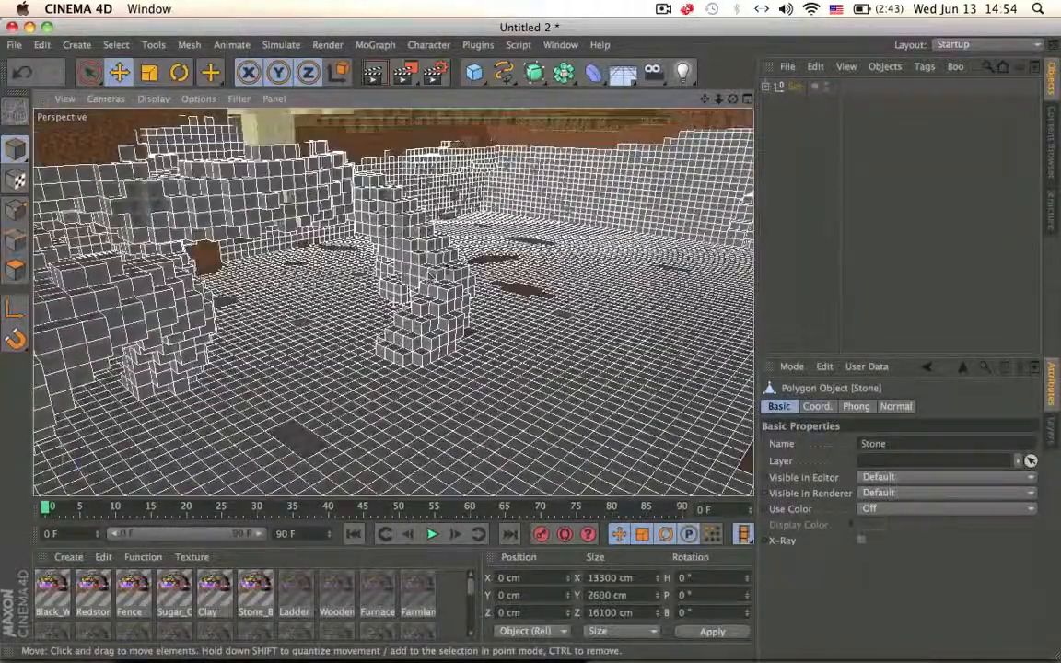
{"action": "scroll", "coordinate": [571, 212], "scroll_direction": "down", "scroll_amount": 10}
{"action": "scroll", "coordinate": [531, 342], "scroll_direction": "up", "scroll_amount": 10}
{"action": "middle_click_drag", "start_coordinate": [532, 342], "coordinate": [474, 308], "text": "alt"}
Turn off the wireframe display for selected objects in all viewports, with the Set object selected
{"action": "left_click", "coordinate": [792, 87]}
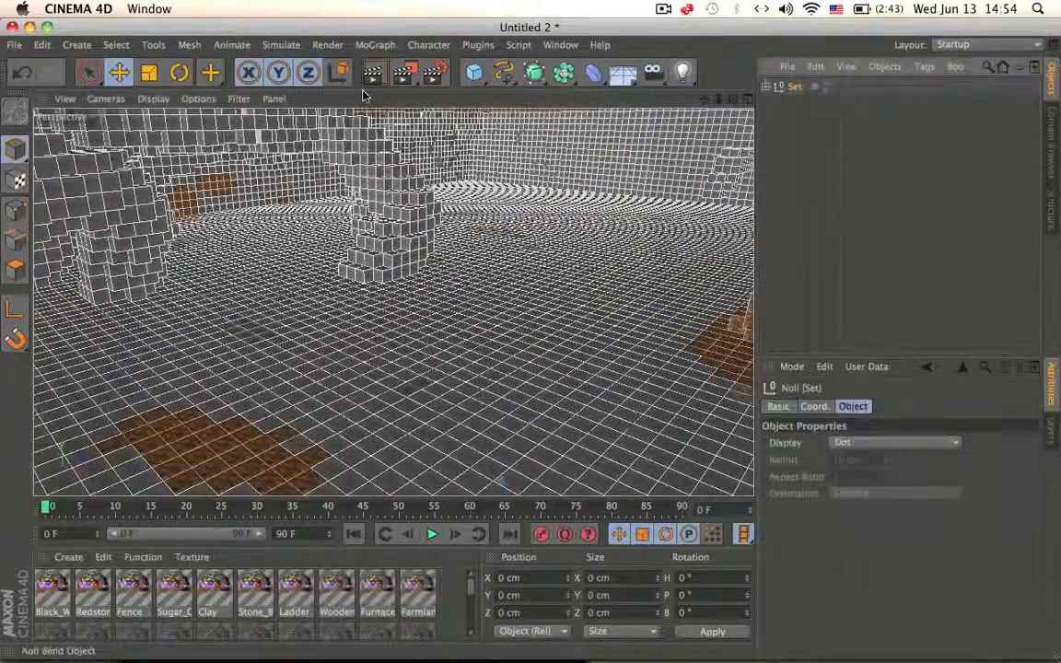
{"action": "left_click", "coordinate": [239, 99]}
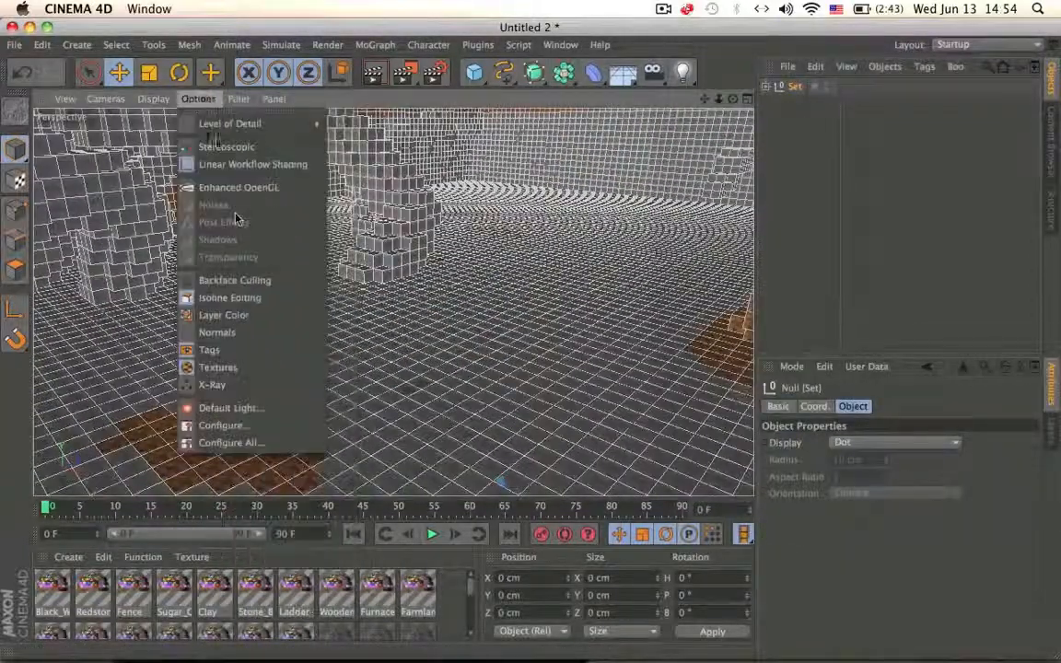
{"action": "left_click", "coordinate": [228, 443]}
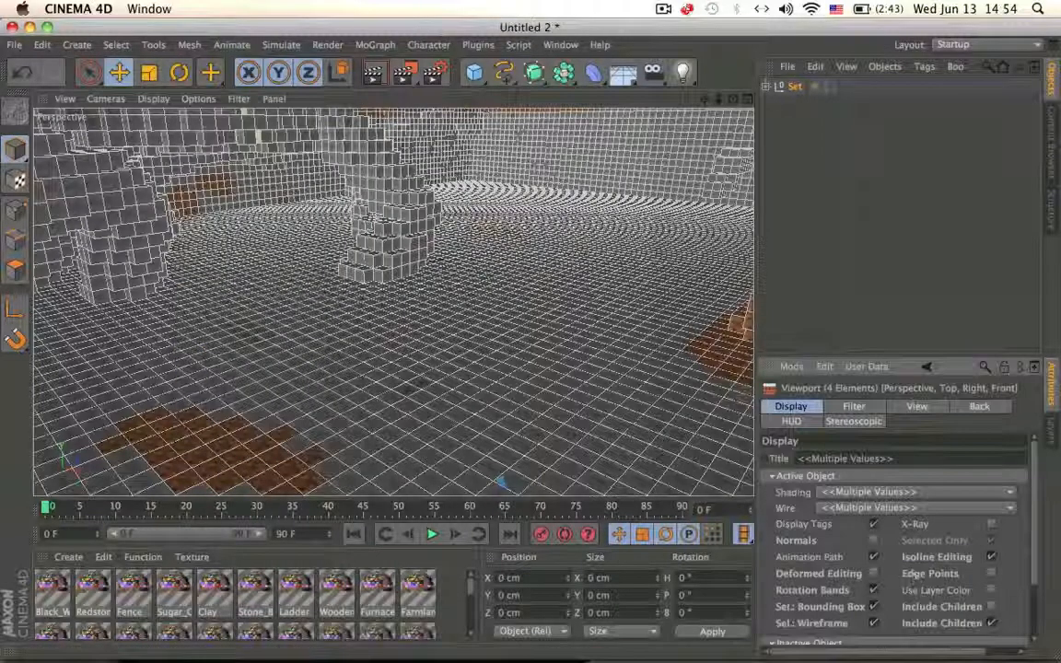
{"action": "left_click_drag", "start_coordinate": [307, 368], "coordinate": [307, 190], "text": "alt"}
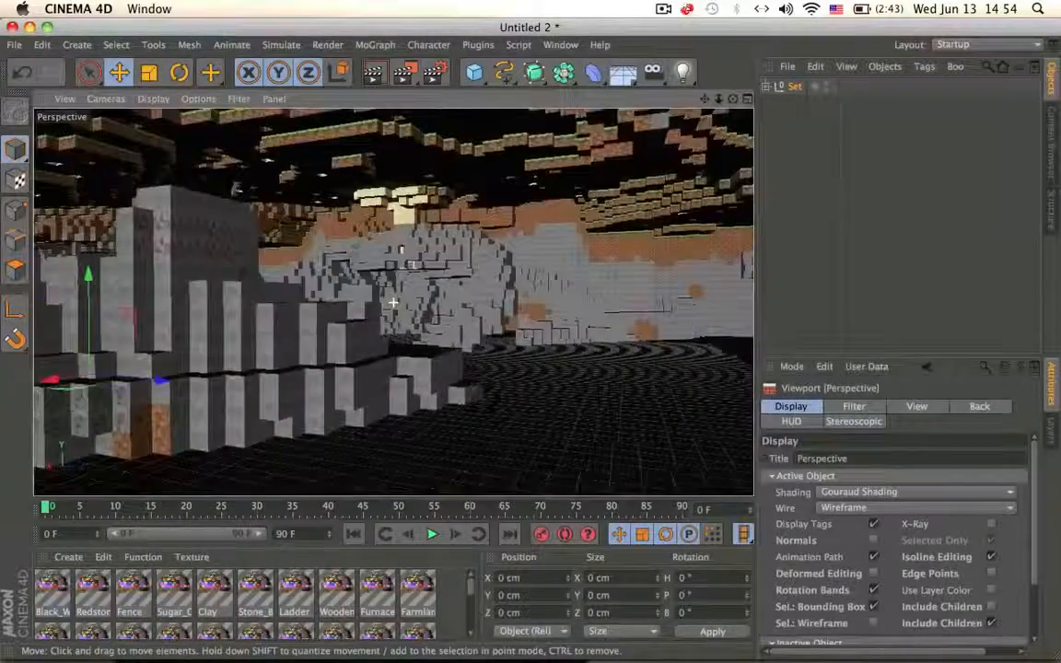
{"action": "left_click_drag", "start_coordinate": [393, 302], "coordinate": [393, 369], "text": "alt"}
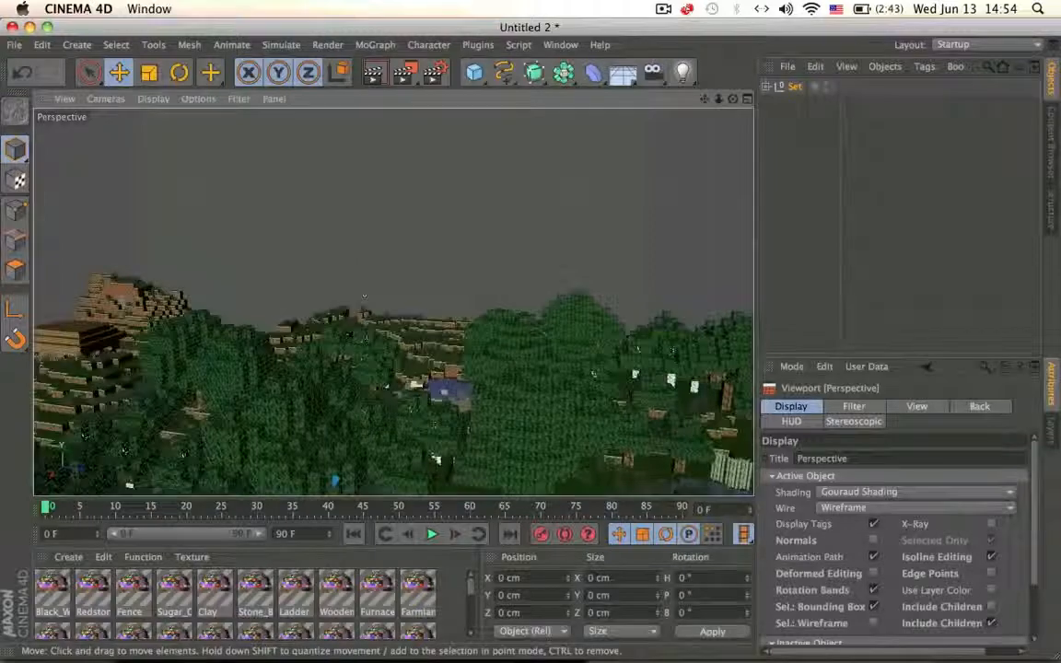
{"action": "left_click_drag", "start_coordinate": [365, 296], "coordinate": [505, 322], "text": "alt"}
{"action": "left_click", "coordinate": [795, 87]}
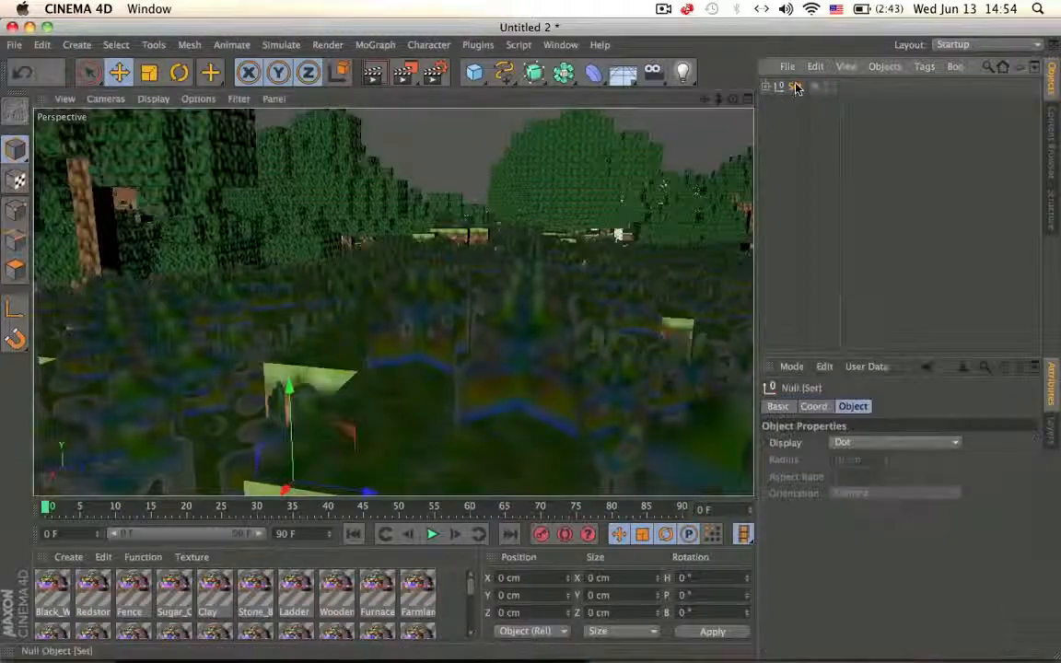
{"action": "key", "text": "t"}
{"action": "left_click_drag", "start_coordinate": [288, 387], "coordinate": [291, 420]}
{"action": "key", "text": "e"}
{"action": "key", "text": "super+z"}
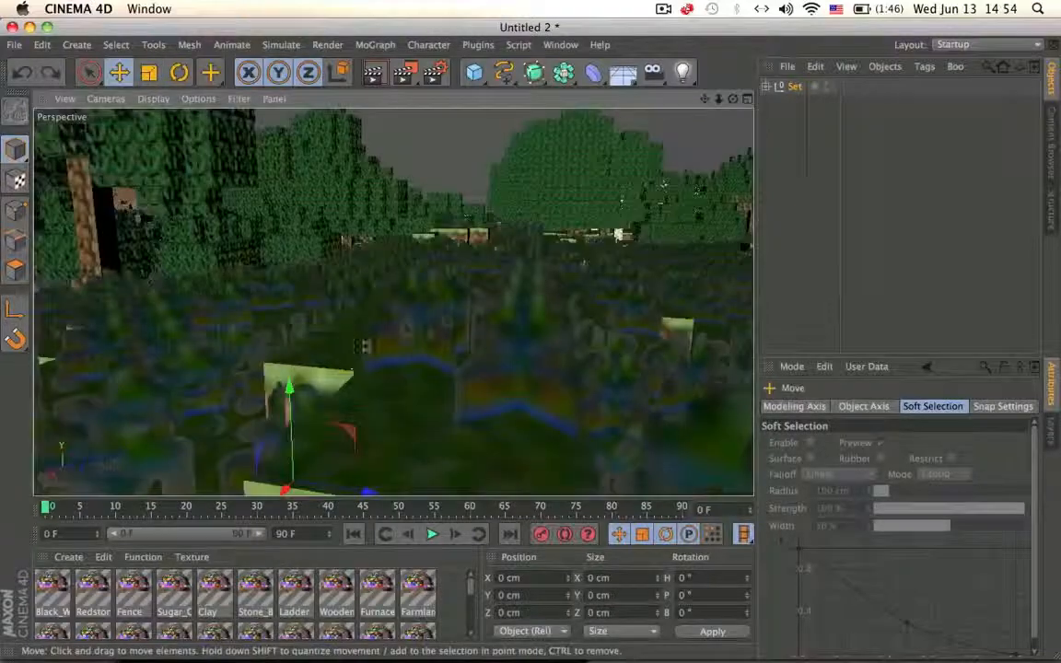
Enable the wireframe display for selected objects in the settings of all viewports and deselect the Set
{"action": "left_click_drag", "start_coordinate": [367, 348], "coordinate": [592, 362], "text": "alt"}
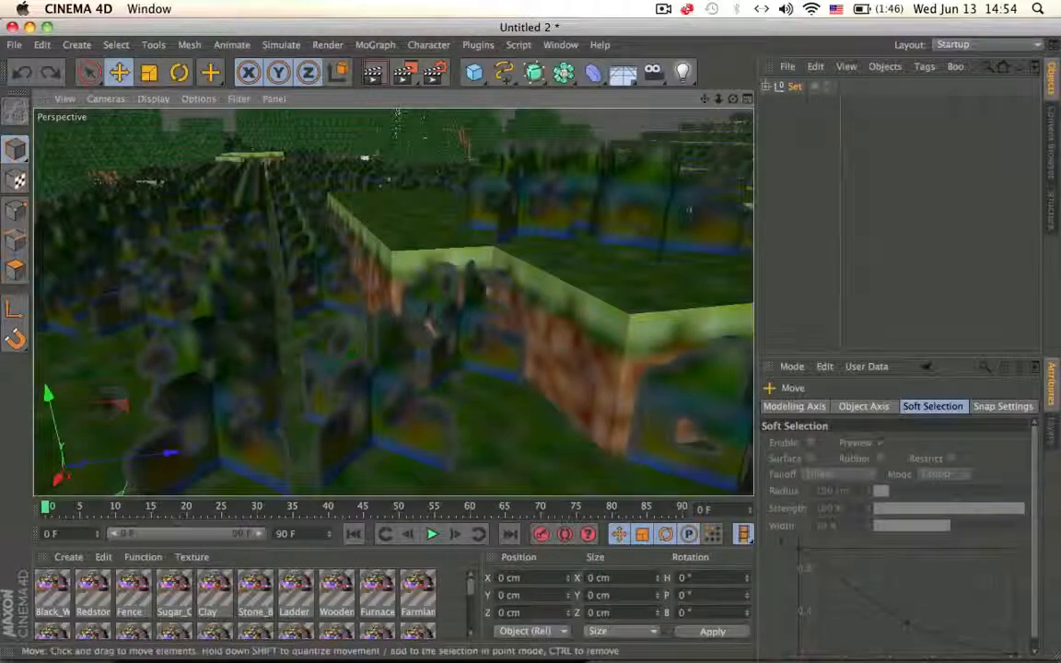
{"action": "left_click", "coordinate": [198, 99]}
{"action": "left_click", "coordinate": [244, 442]}
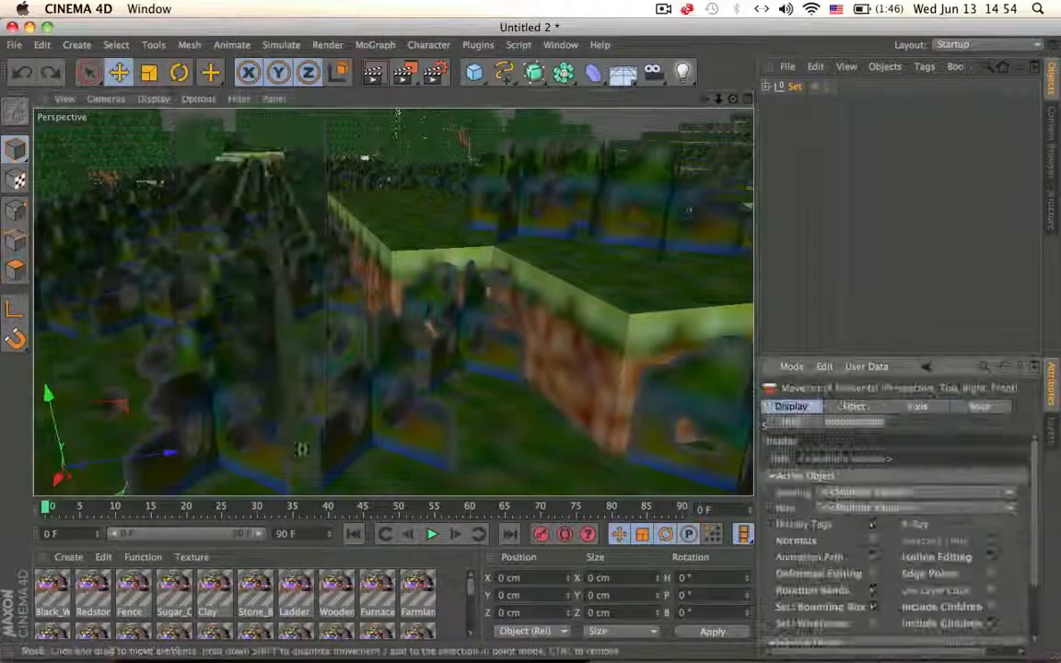
{"action": "left_click", "coordinate": [873, 625]}
{"action": "left_click", "coordinate": [881, 160]}
Frame the stepped dirt ledge with its flower against the forest and add a Physical Sky to the scene
{"action": "left_click_drag", "start_coordinate": [427, 324], "coordinate": [502, 288], "text": "alt"}
{"action": "scroll", "coordinate": [378, 229], "scroll_direction": "down", "scroll_amount": 3}
{"action": "scroll", "coordinate": [378, 230], "scroll_direction": "down", "scroll_amount": 8}
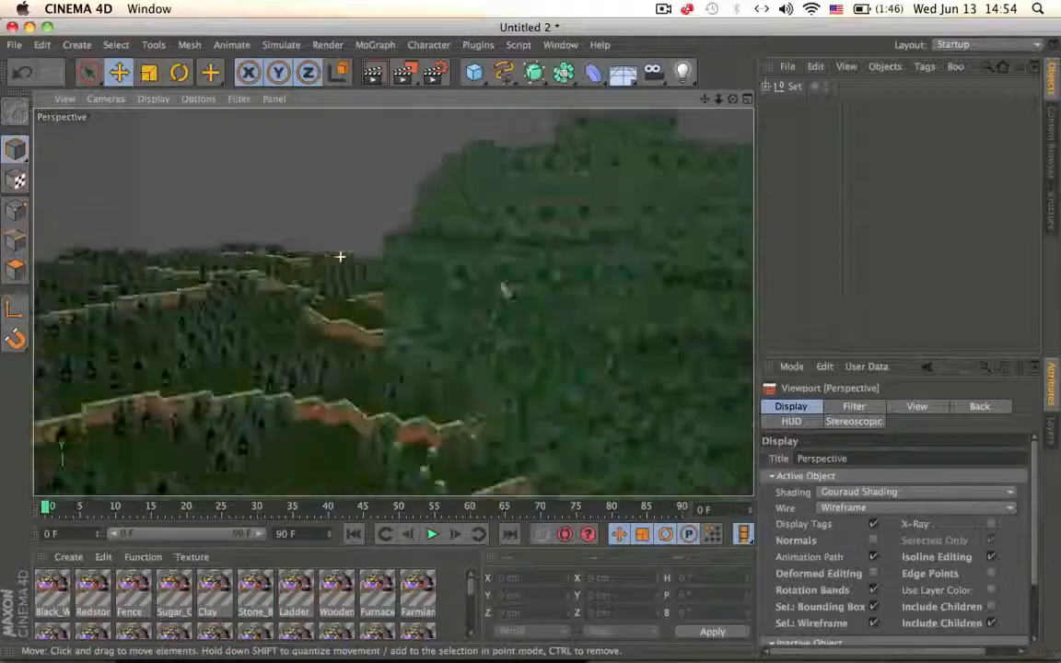
{"action": "left_click_drag", "start_coordinate": [390, 302], "coordinate": [561, 292], "text": "alt"}
{"action": "left_click_drag", "start_coordinate": [330, 316], "coordinate": [417, 411], "text": "alt"}
{"action": "right_click_drag", "start_coordinate": [331, 272], "coordinate": [652, 275], "text": "alt"}
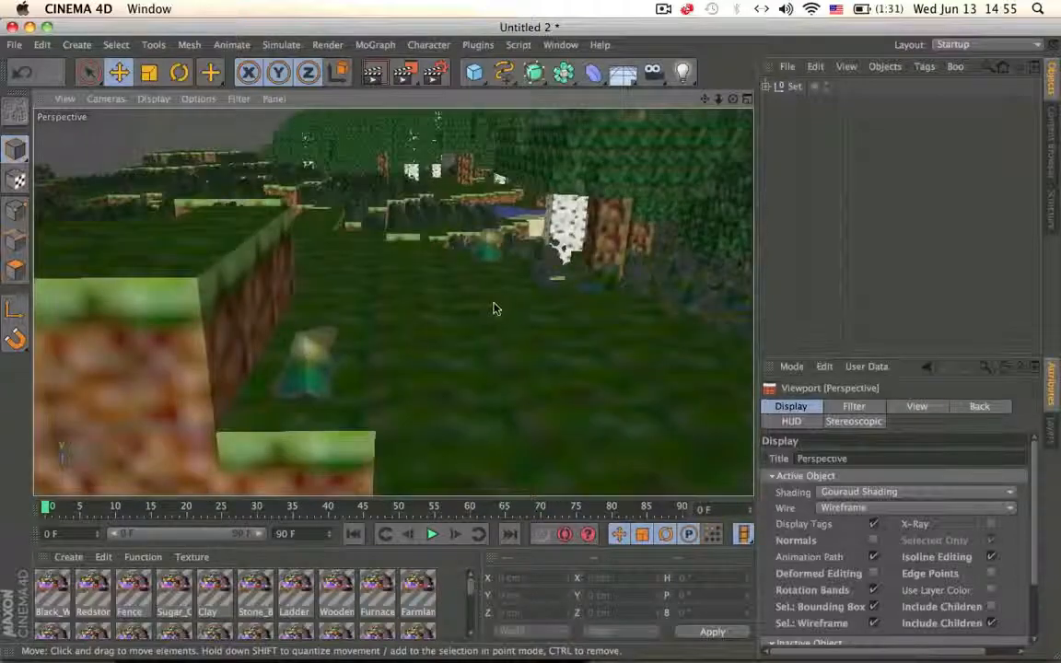
{"action": "left_click_drag", "start_coordinate": [488, 303], "coordinate": [575, 273], "text": "alt"}
{"action": "middle_click_drag", "start_coordinate": [409, 276], "coordinate": [393, 301], "text": "alt"}
{"action": "scroll", "coordinate": [560, 256], "scroll_direction": "down", "scroll_amount": 5}
{"action": "middle_click_drag", "start_coordinate": [559, 256], "coordinate": [537, 272], "text": "alt"}
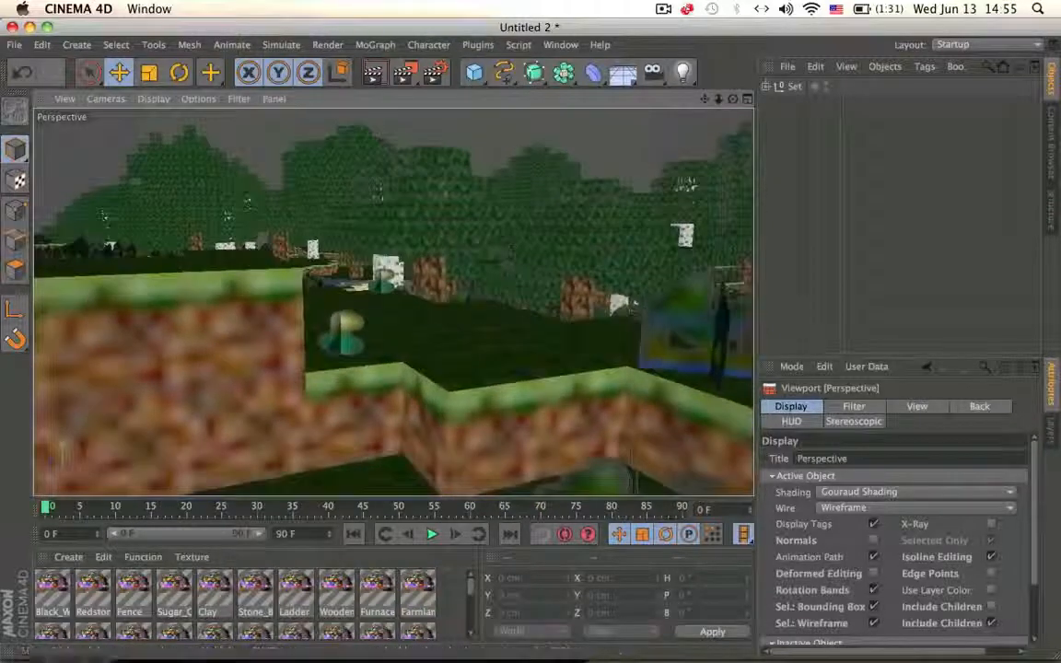
{"action": "left_click_drag", "start_coordinate": [610, 82], "coordinate": [784, 98]}
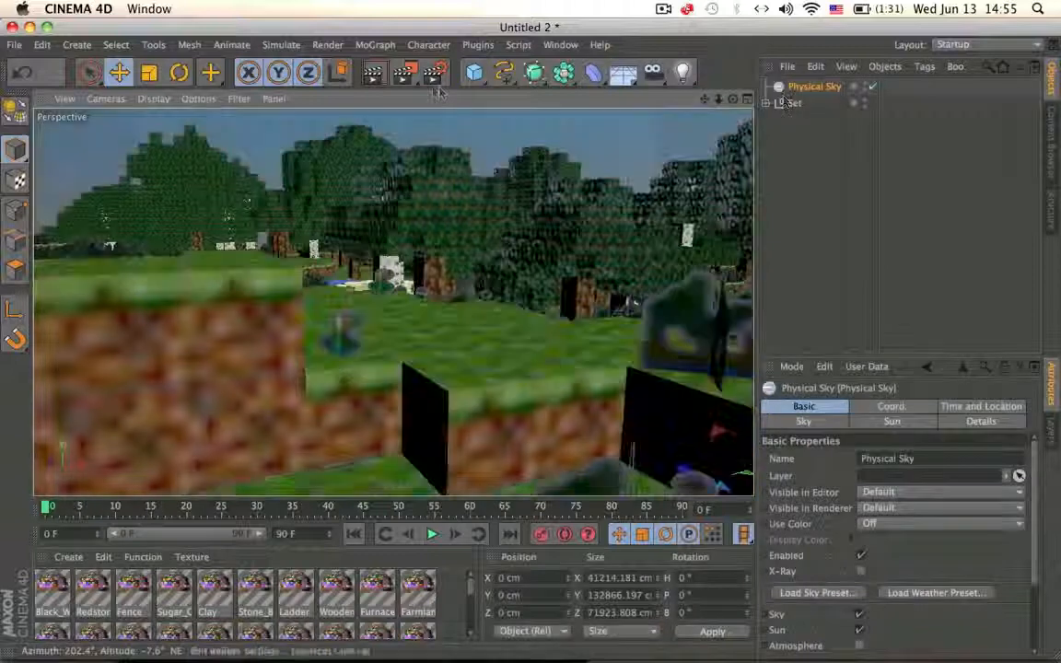
Set the render output size to 1280 × 720 pixels
{"action": "left_click", "coordinate": [433, 71]}
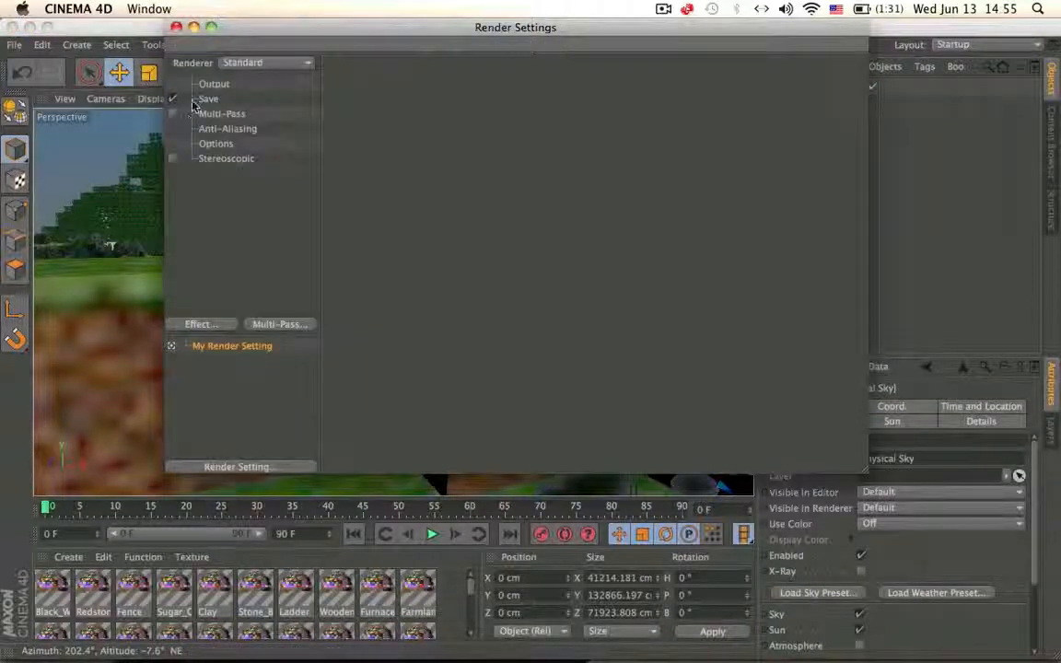
{"action": "left_click", "coordinate": [214, 85]}
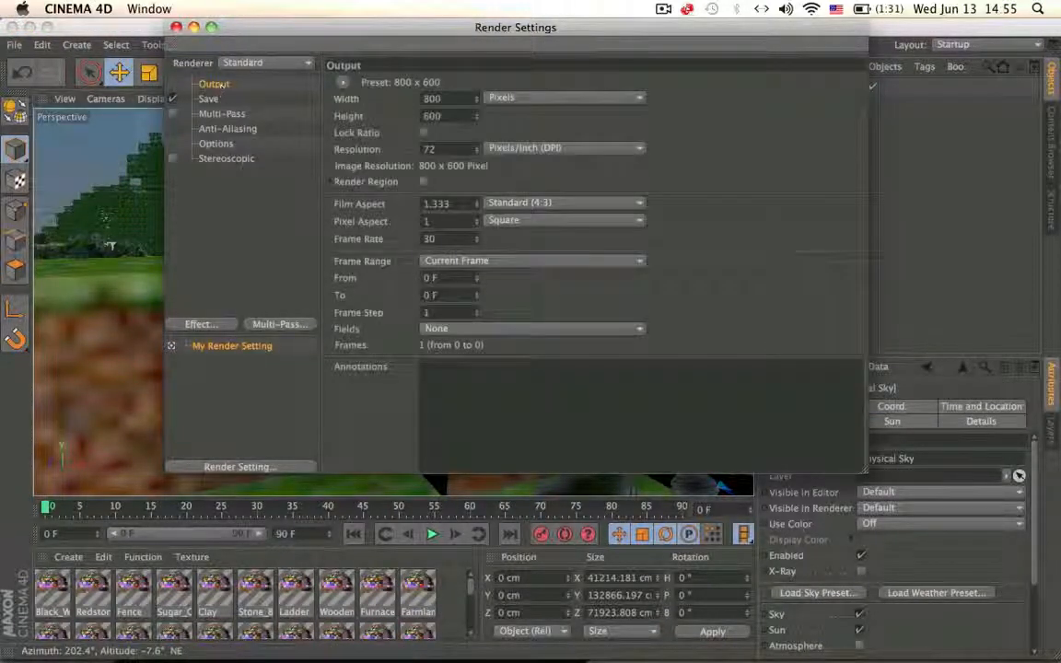
{"action": "type", "text": "1280"}
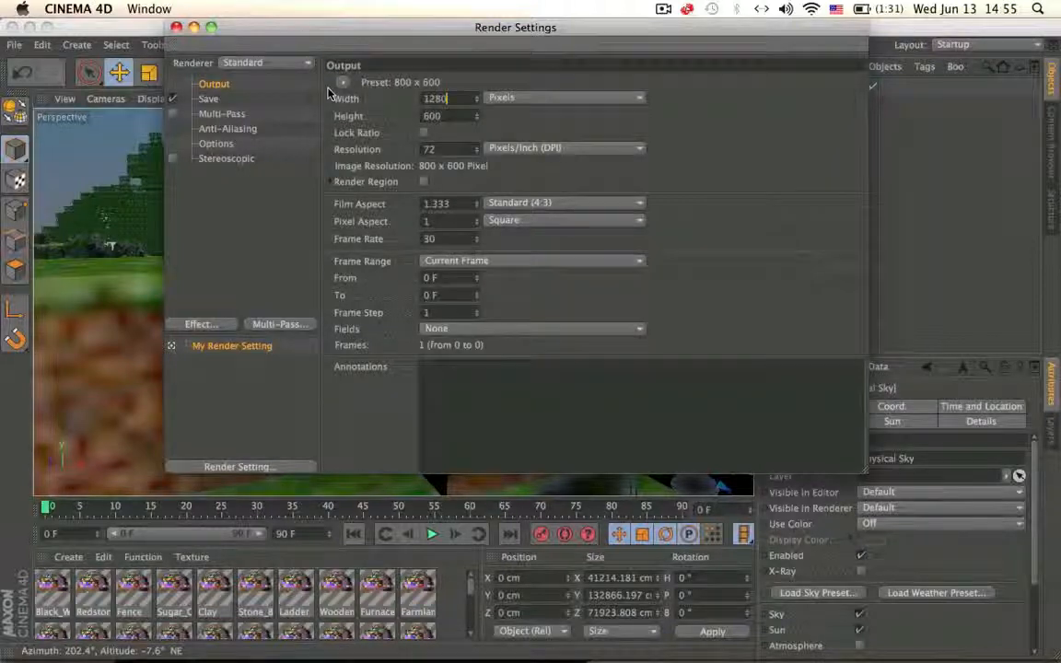
{"action": "key", "text": "Tab"}
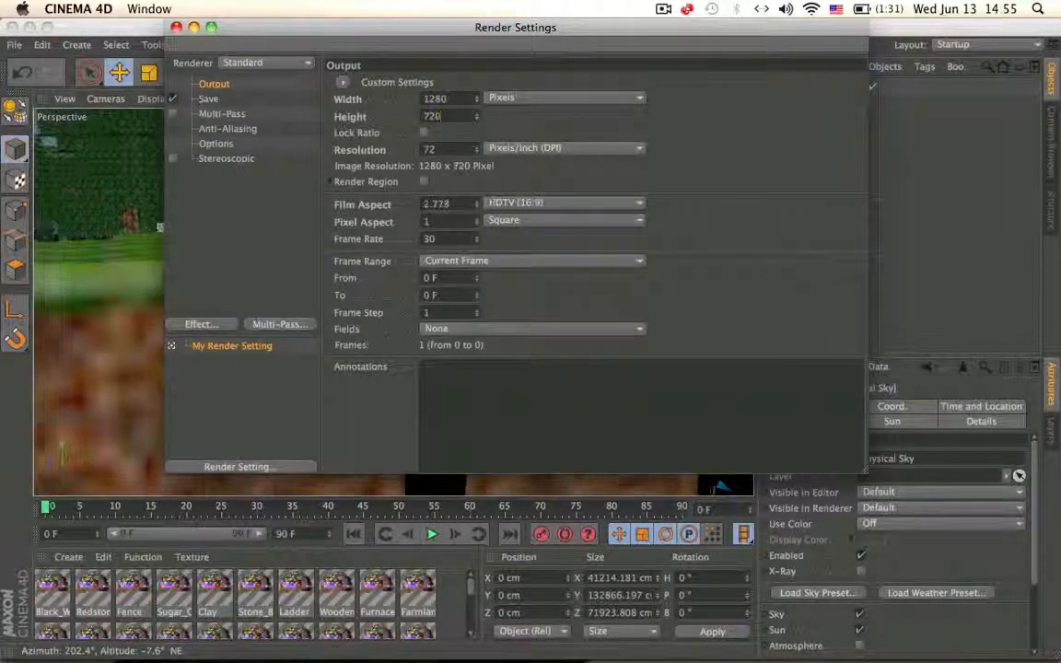
Set the render to save to a file named Test in the Animations folder
{"action": "left_click", "coordinate": [208, 99]}
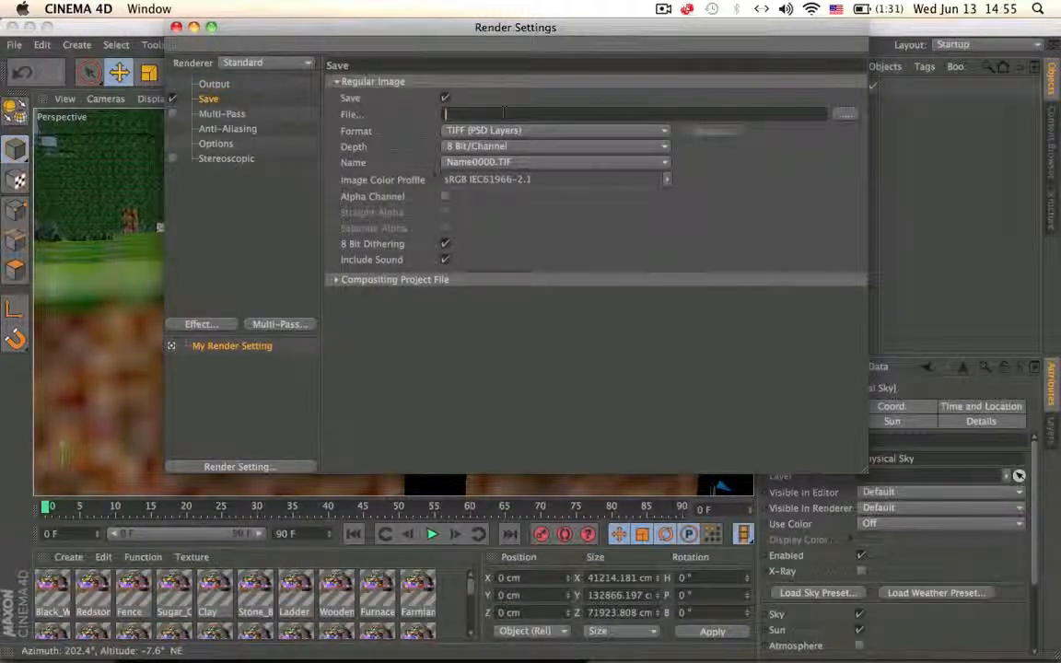
{"action": "type", "text": "est"}
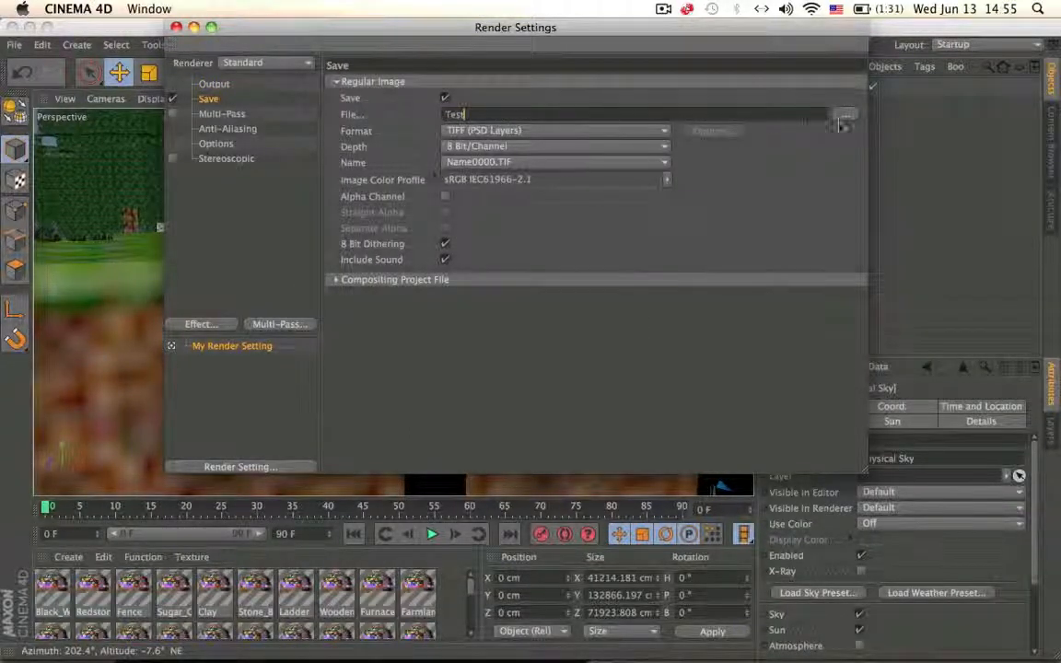
{"action": "left_click", "coordinate": [844, 117]}
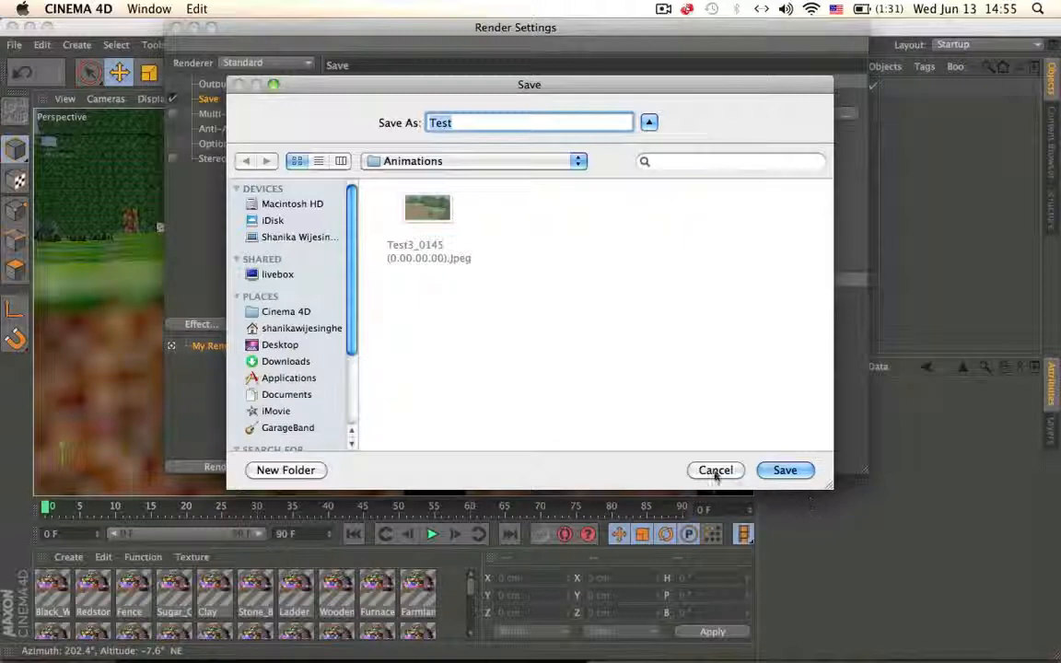
{"action": "left_click", "coordinate": [716, 471]}
{"action": "left_click", "coordinate": [845, 118]}
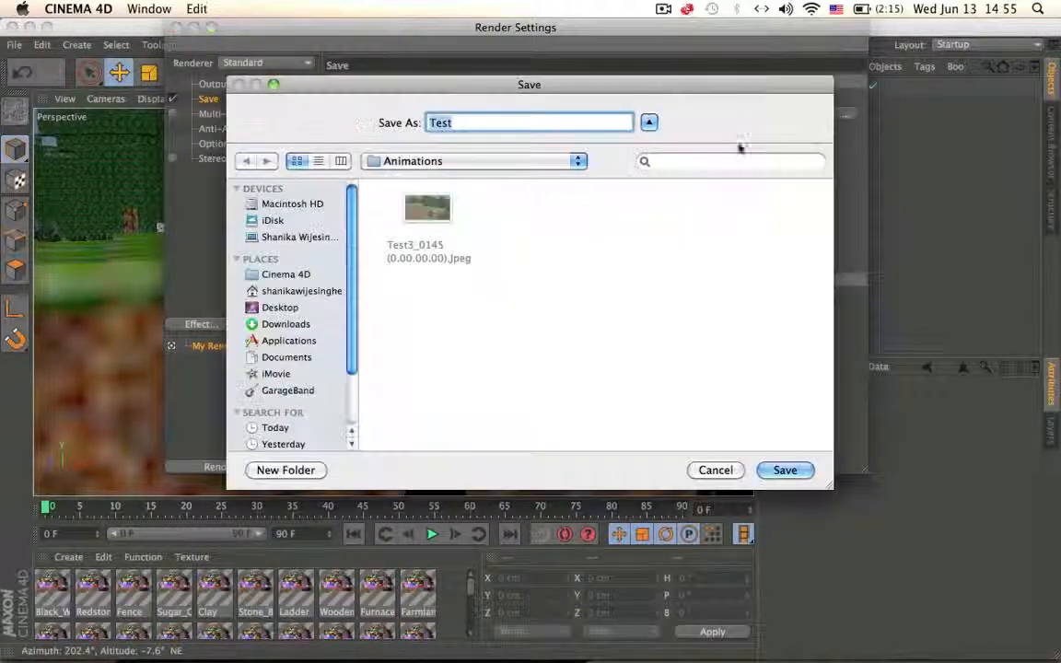
{"action": "left_click", "coordinate": [649, 124]}
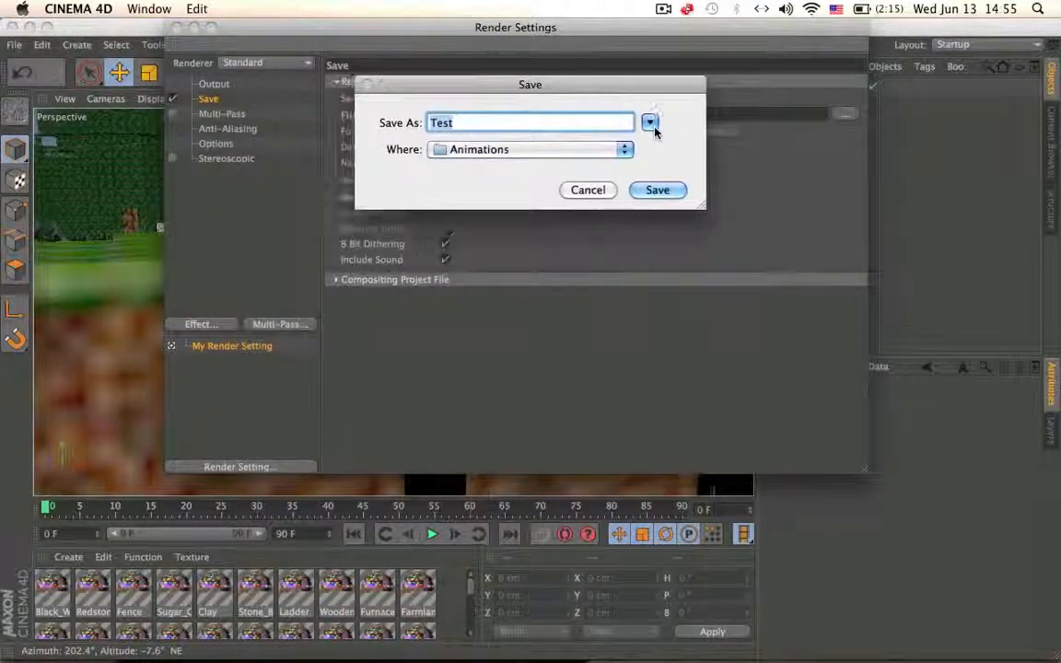
{"action": "left_click", "coordinate": [650, 122]}
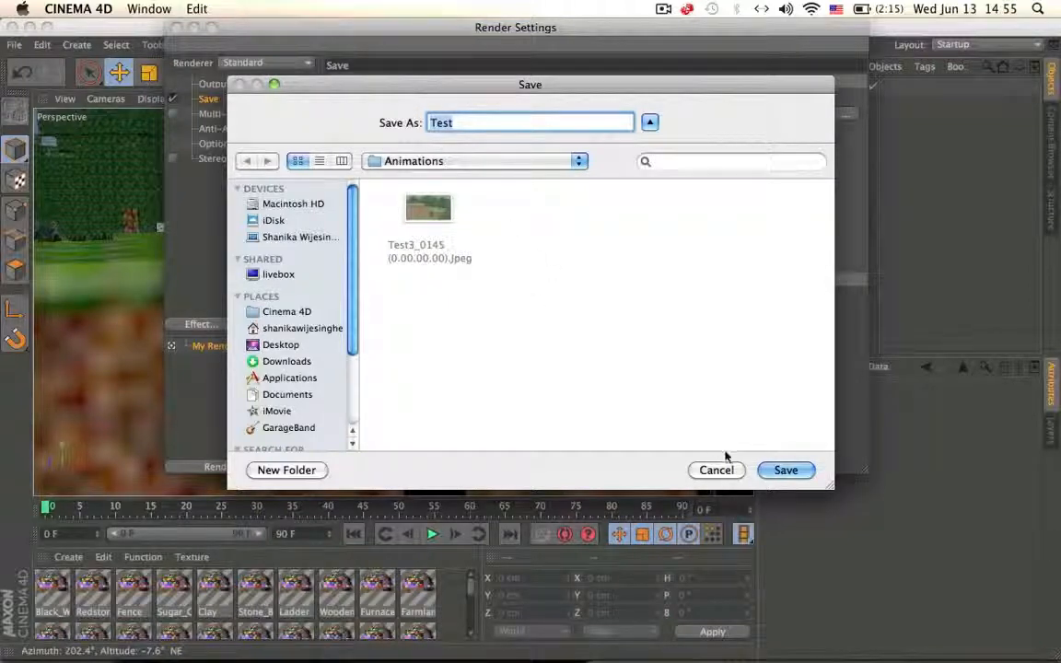
{"action": "left_click", "coordinate": [780, 472]}
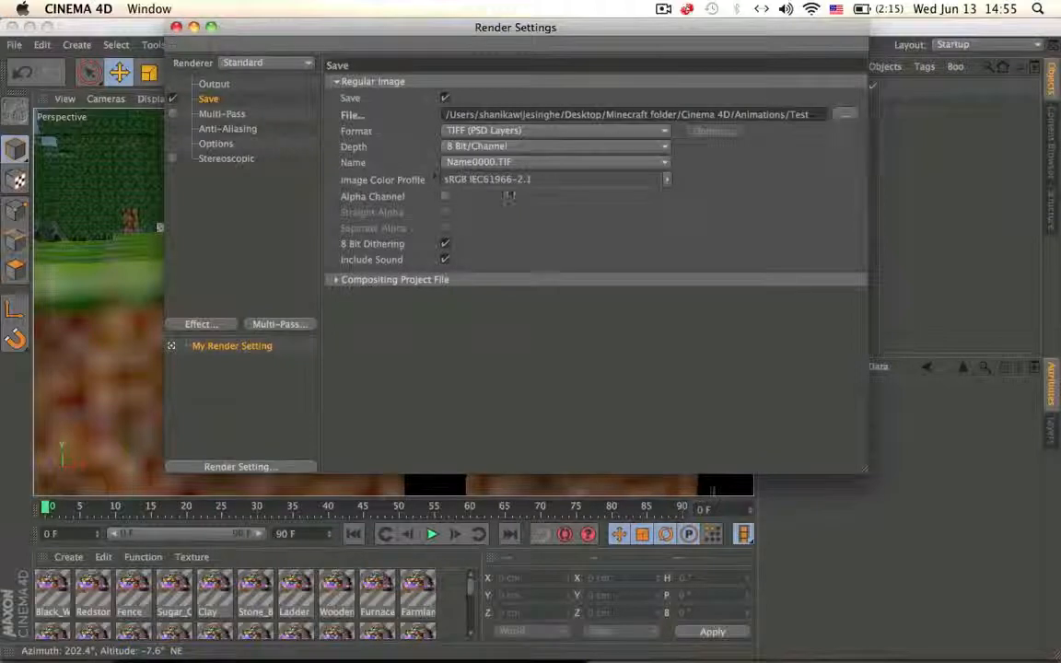
Set the saved image format to RPF, keeping the depth at 8 Bit/Channel
{"action": "left_click", "coordinate": [545, 131]}
{"action": "left_click", "coordinate": [544, 132]}
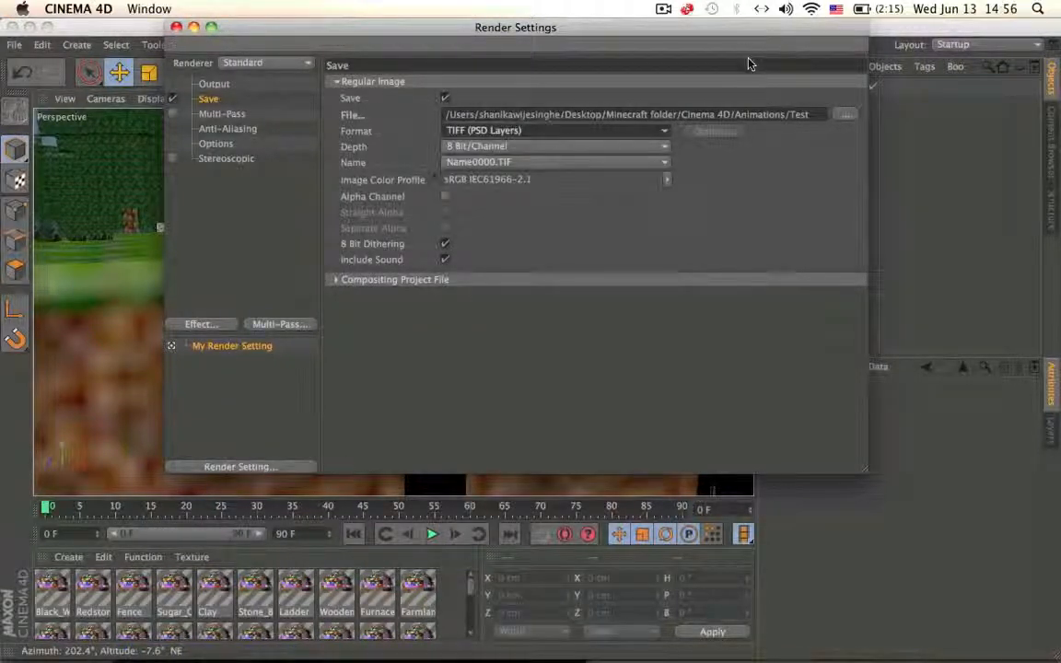
{"action": "left_click_drag", "start_coordinate": [726, 43], "coordinate": [603, 31]}
{"action": "left_click", "coordinate": [499, 27]}
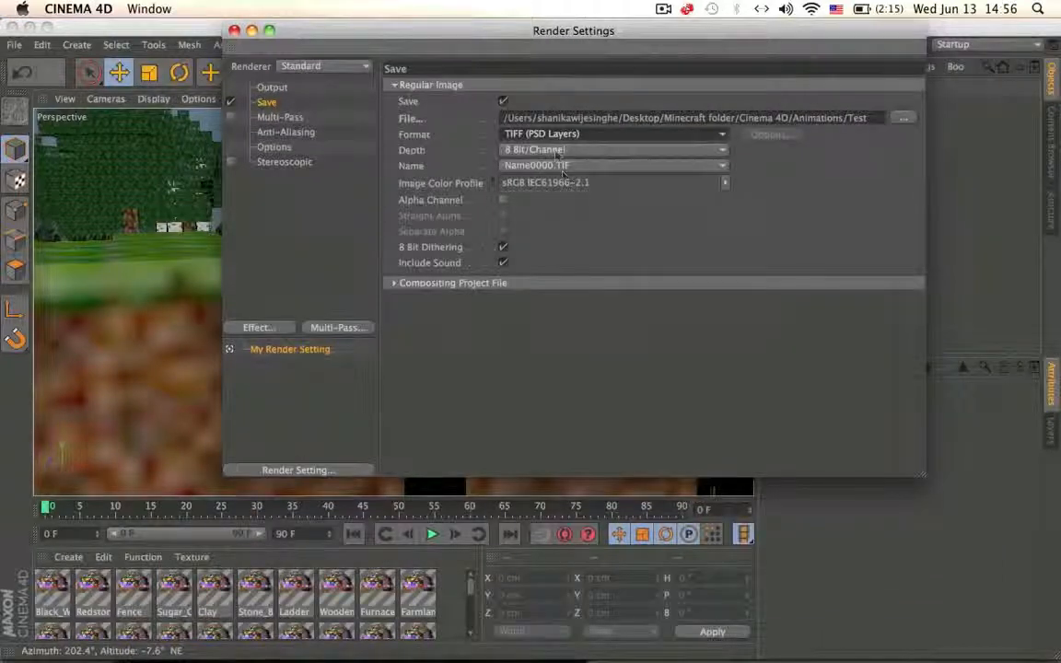
{"action": "left_click", "coordinate": [589, 150]}
{"action": "left_click", "coordinate": [606, 149]}
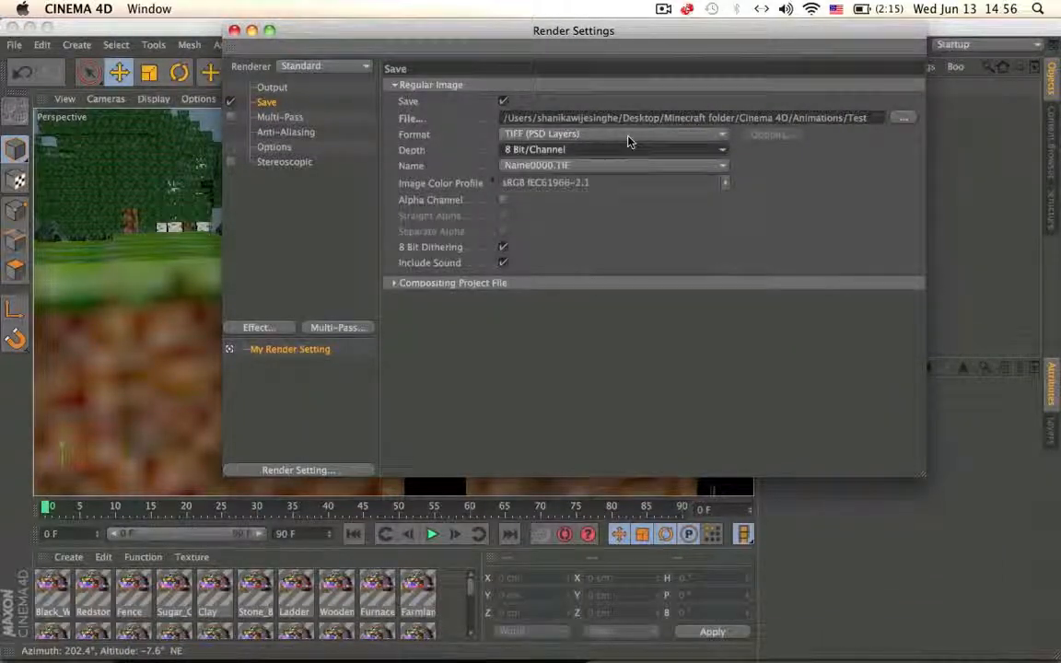
{"action": "left_click", "coordinate": [590, 135]}
{"action": "left_click", "coordinate": [921, 201]}
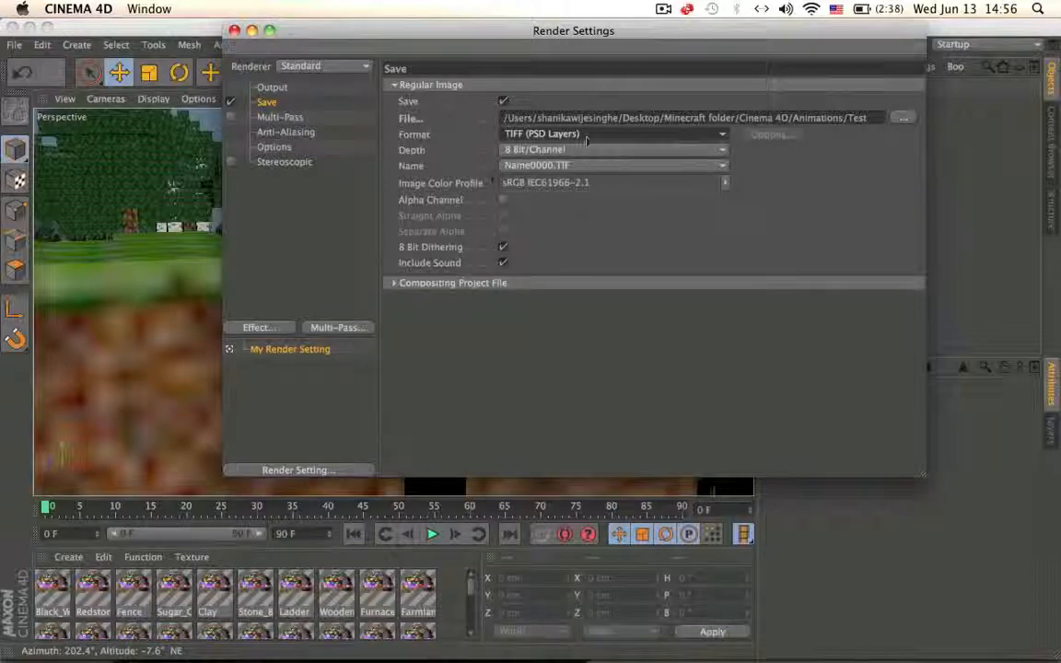
{"action": "left_click", "coordinate": [534, 133]}
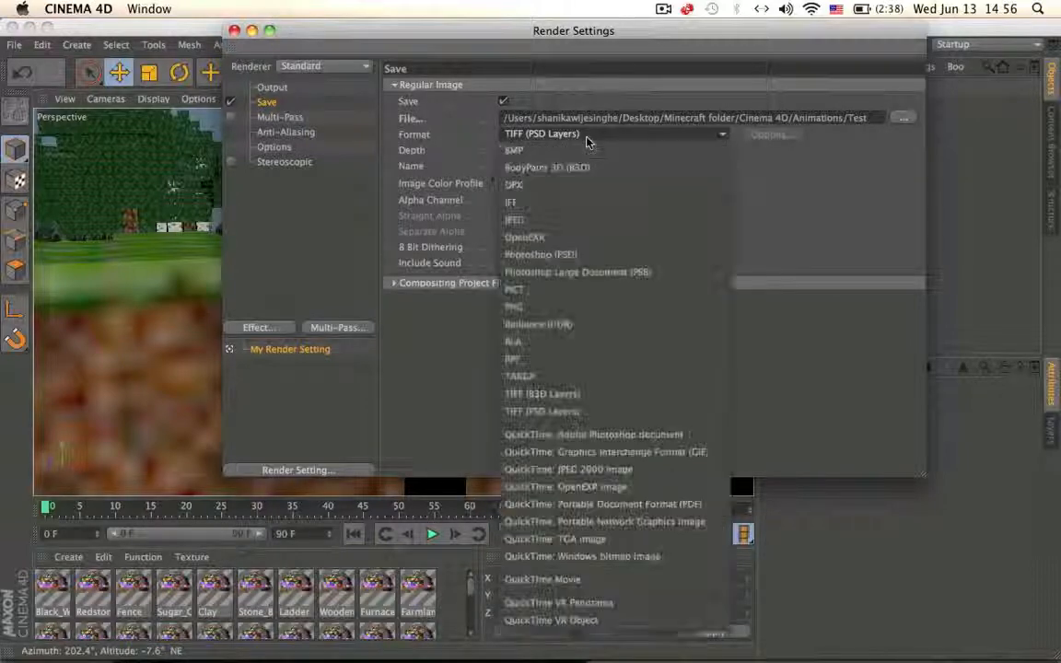
{"action": "left_click", "coordinate": [620, 359]}
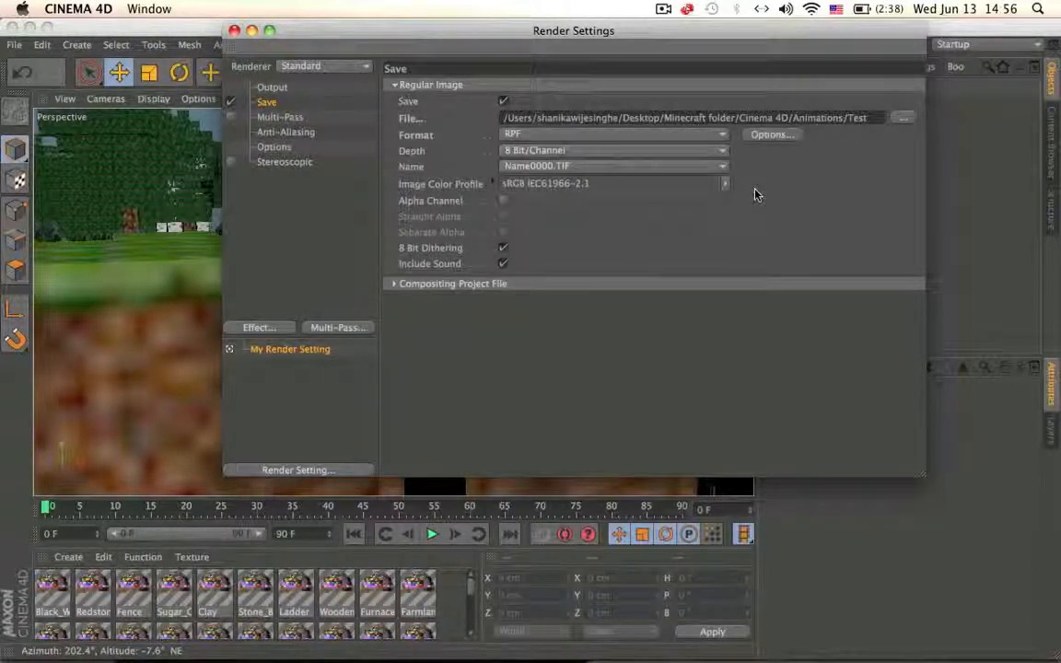
{"action": "left_click", "coordinate": [635, 135]}
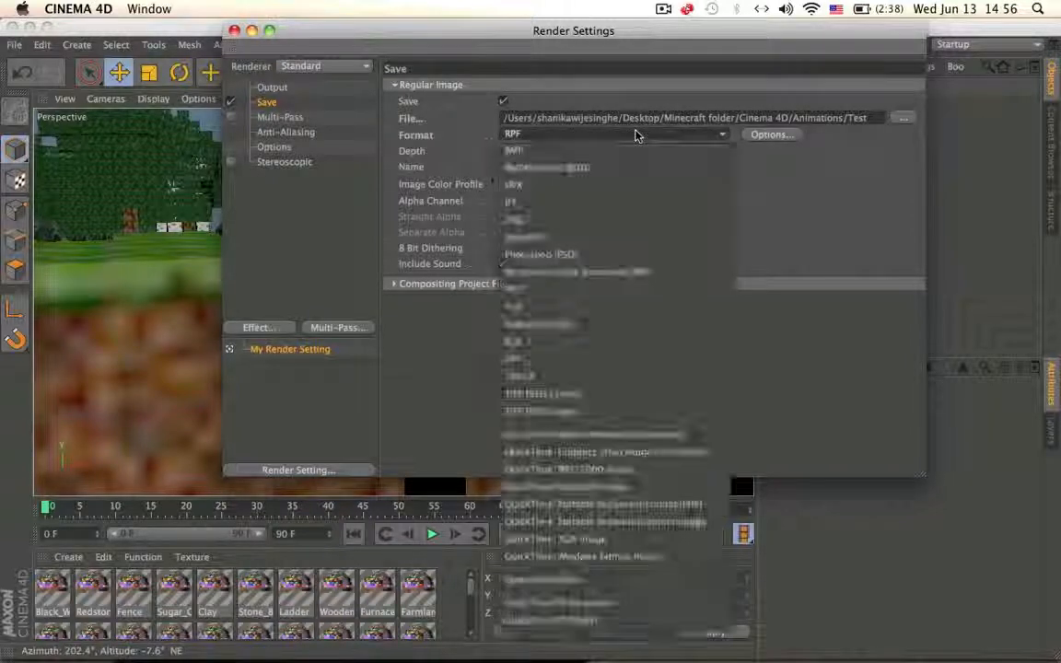
{"action": "left_click", "coordinate": [635, 135]}
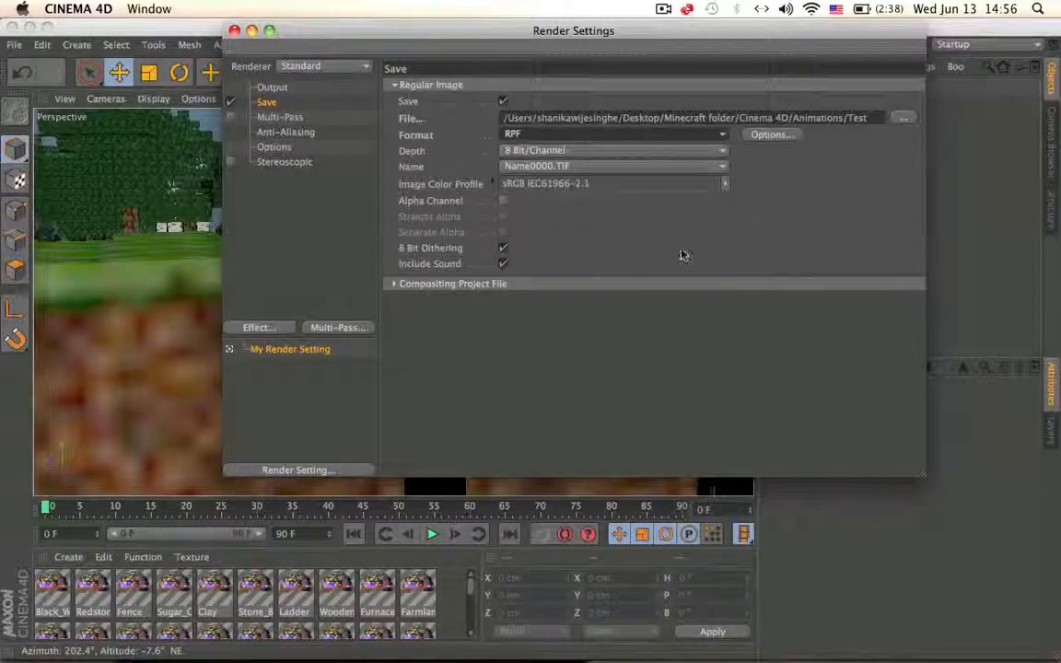
Look over the target applications for the compositing project file and reconfirm the Test save location in the Animations folder
{"action": "left_click", "coordinate": [686, 286]}
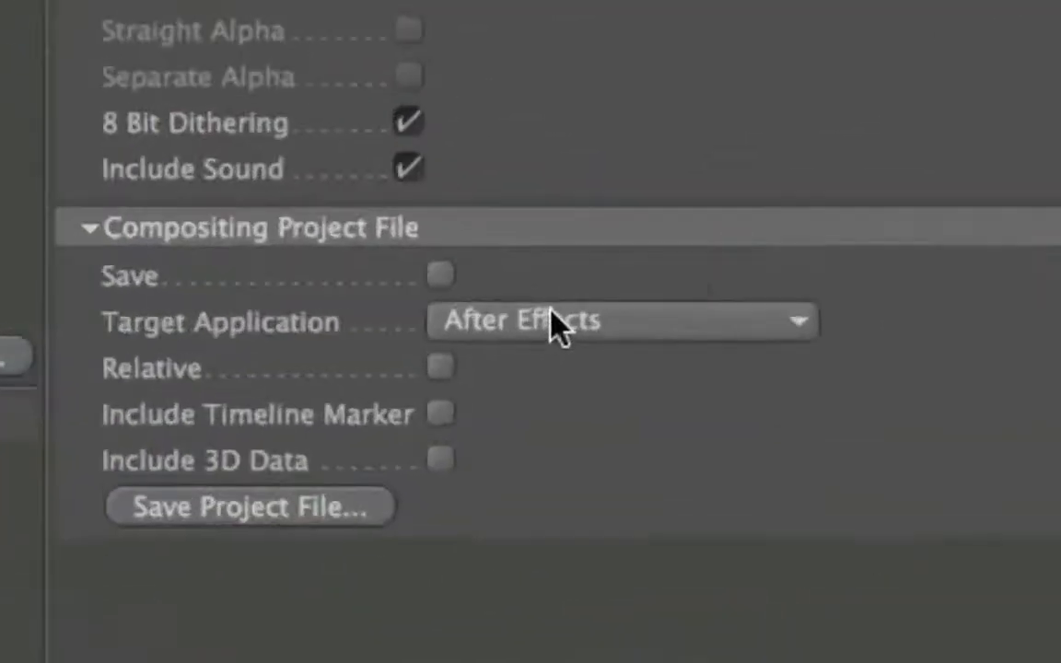
{"action": "left_click", "coordinate": [554, 317]}
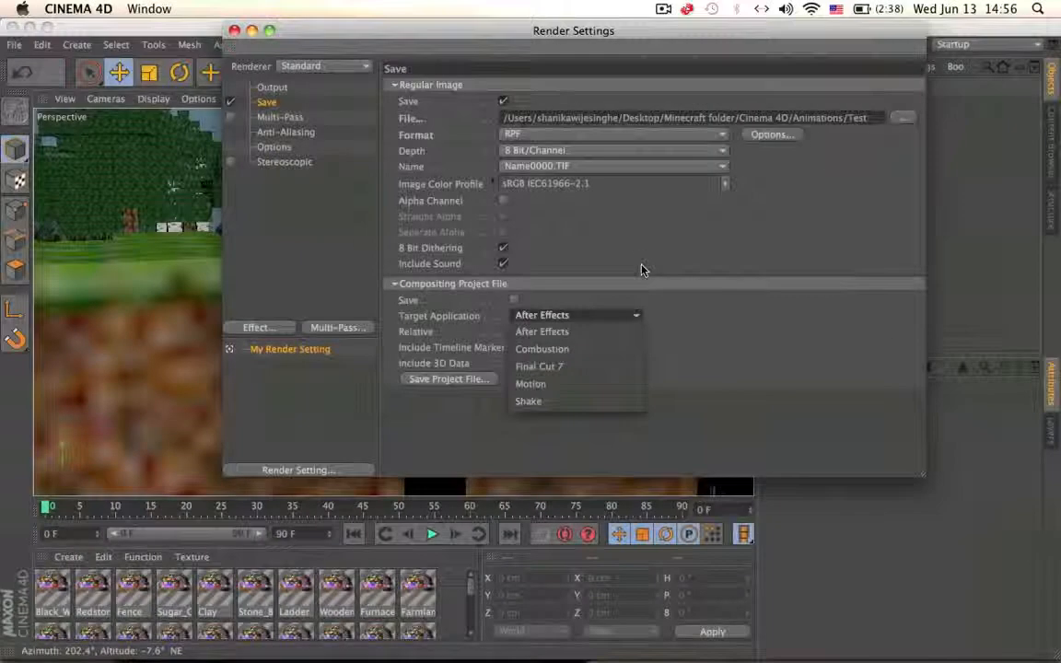
{"action": "left_click", "coordinate": [827, 412]}
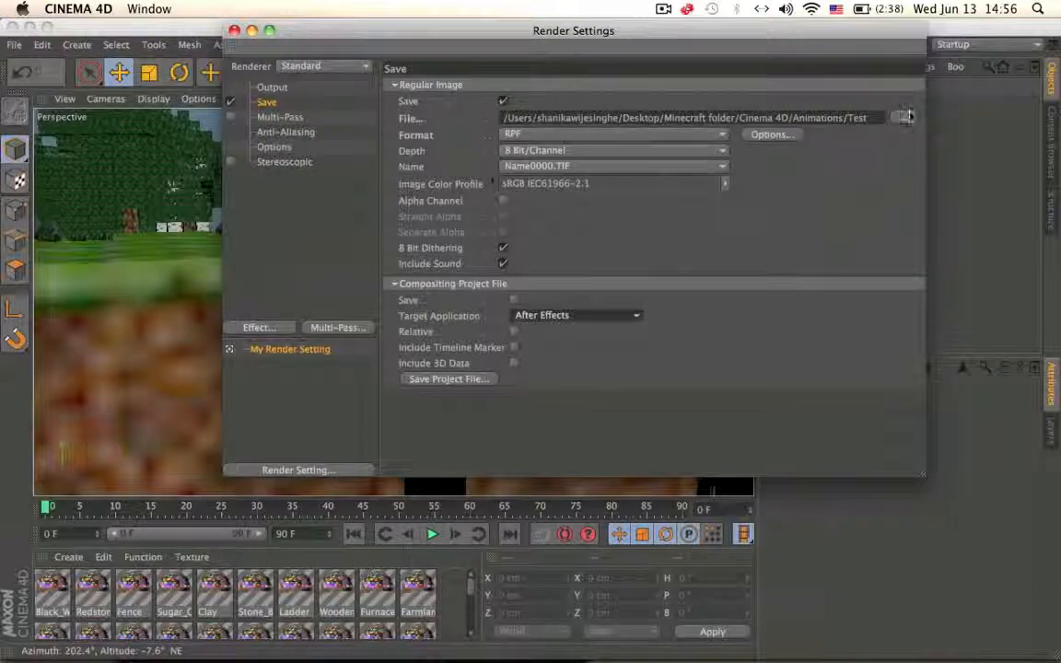
{"action": "left_click", "coordinate": [428, 286]}
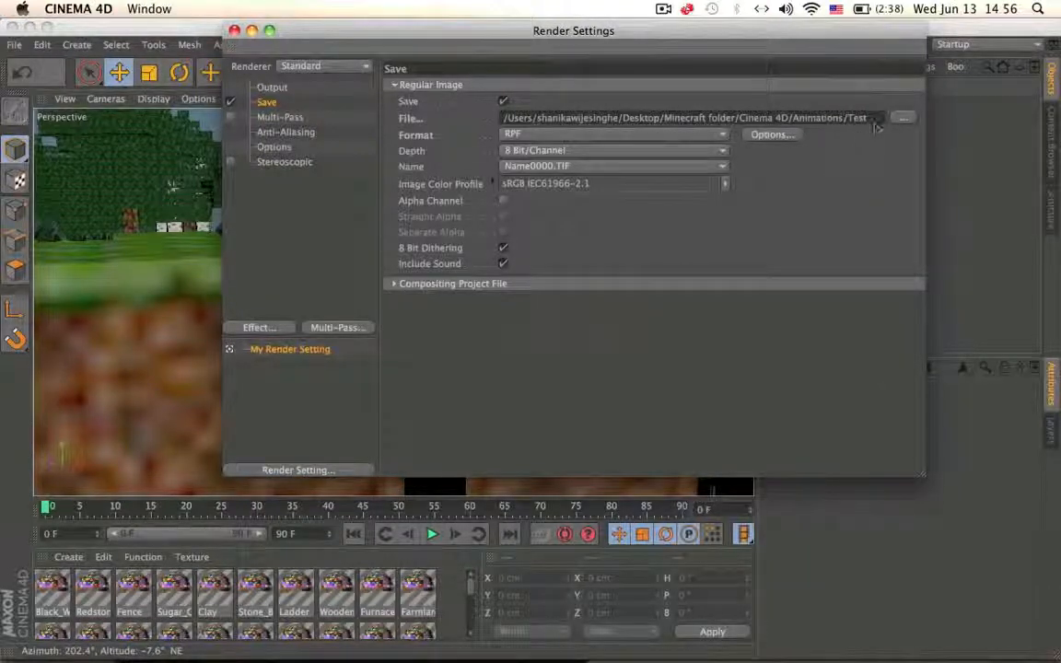
{"action": "left_click", "coordinate": [903, 118]}
{"action": "left_click", "coordinate": [779, 471]}
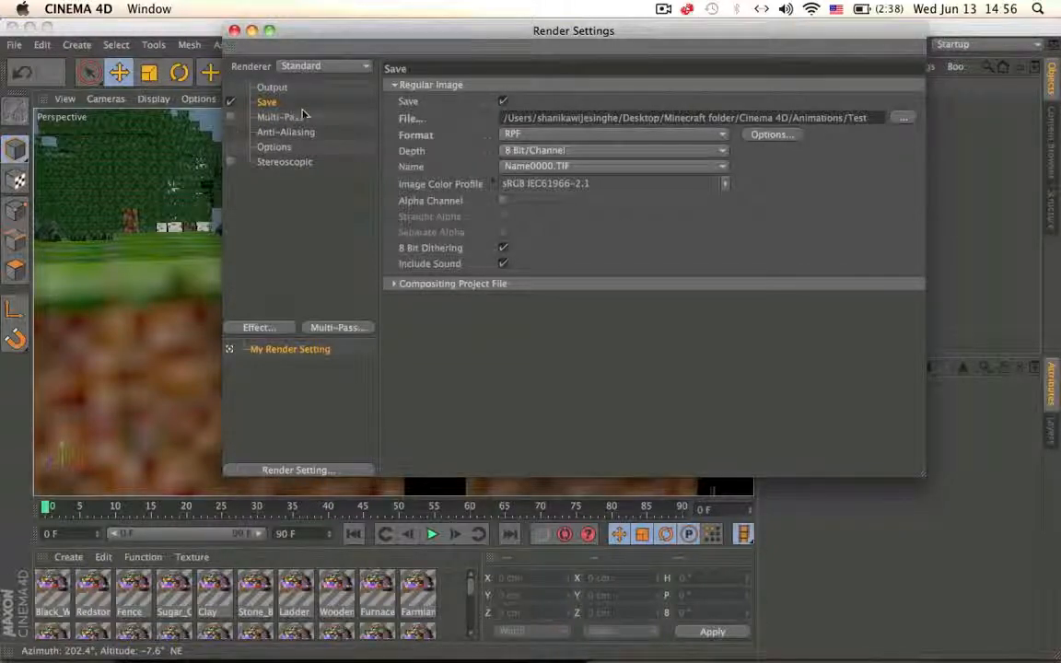
Add the Global Illumination effect to the render settings
{"action": "left_click", "coordinate": [268, 92]}
{"action": "left_click", "coordinate": [259, 327]}
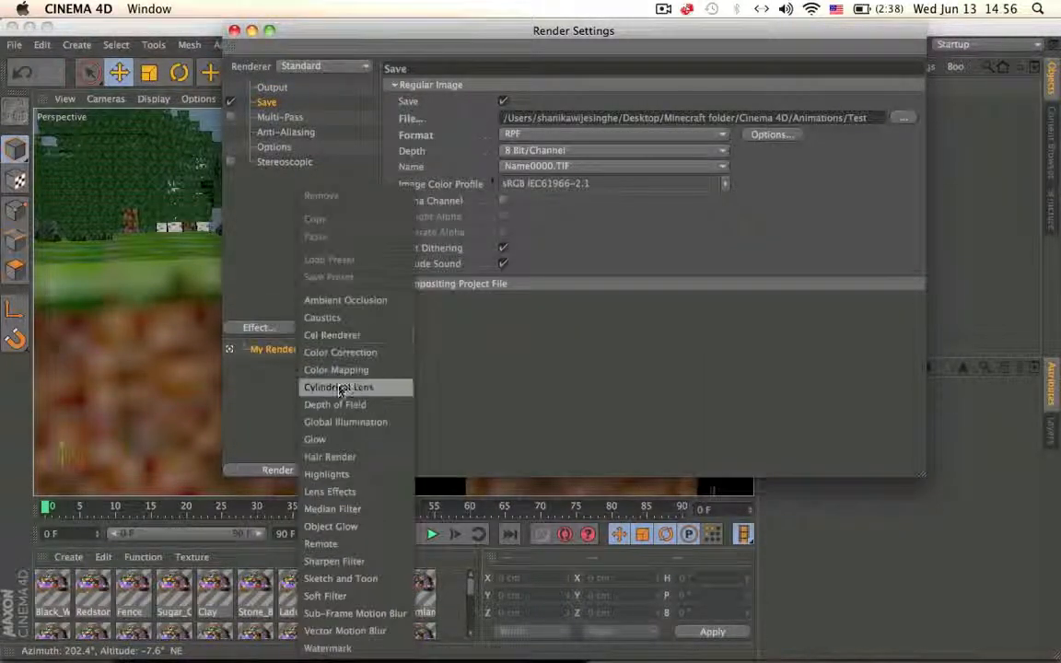
{"action": "left_click", "coordinate": [359, 420]}
Set the irradiance cache's stochastic samples and record density to Low and smoothing to Weak, and close the render settings
{"action": "left_click", "coordinate": [562, 122]}
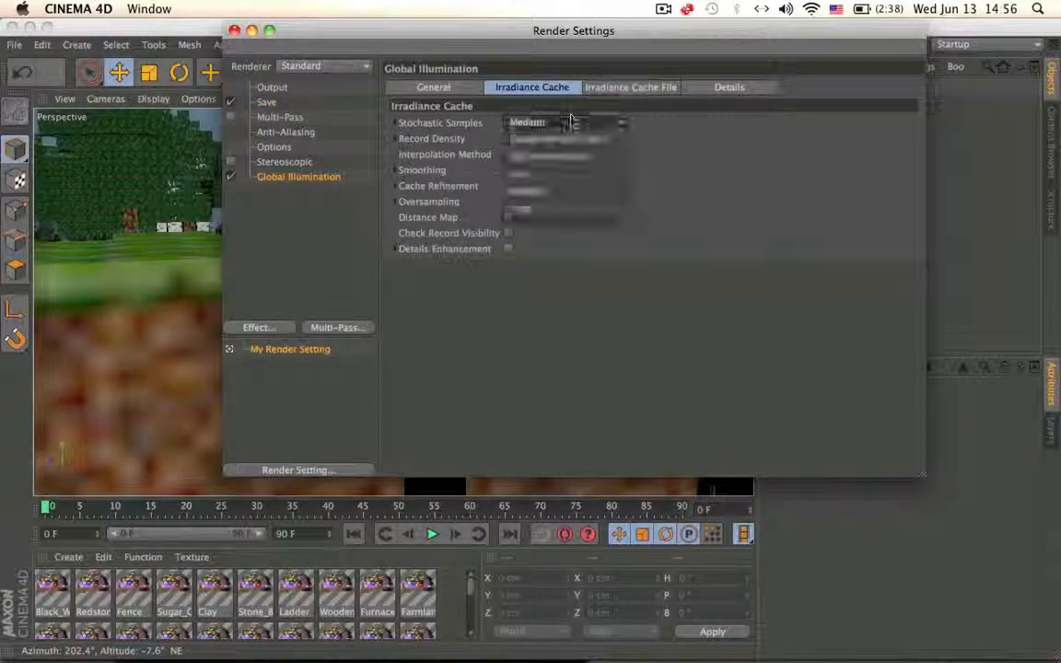
{"action": "left_click", "coordinate": [571, 173]}
{"action": "left_click", "coordinate": [568, 155]}
{"action": "left_click", "coordinate": [569, 159]}
{"action": "left_click", "coordinate": [561, 139]}
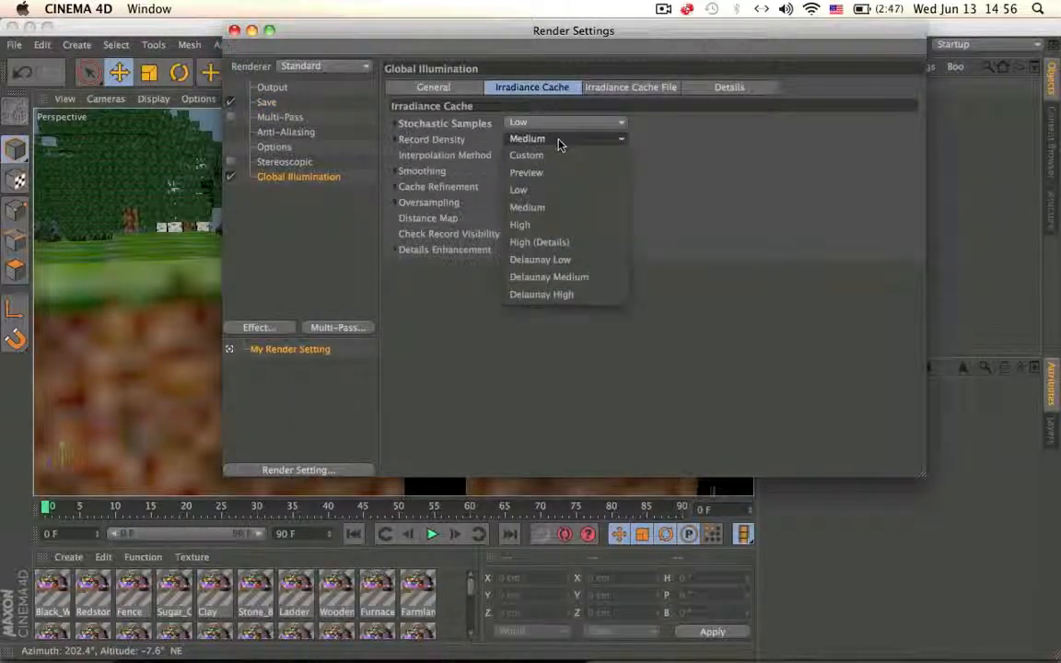
{"action": "left_click", "coordinate": [561, 190]}
{"action": "left_click", "coordinate": [541, 172]}
{"action": "left_click", "coordinate": [535, 220]}
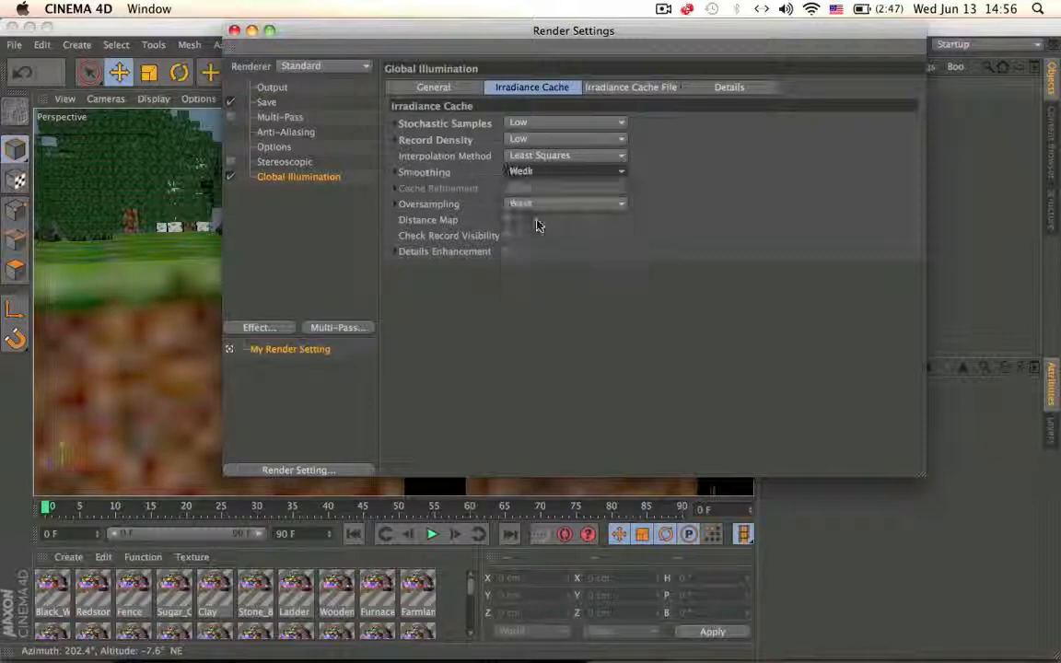
{"action": "left_click", "coordinate": [629, 87]}
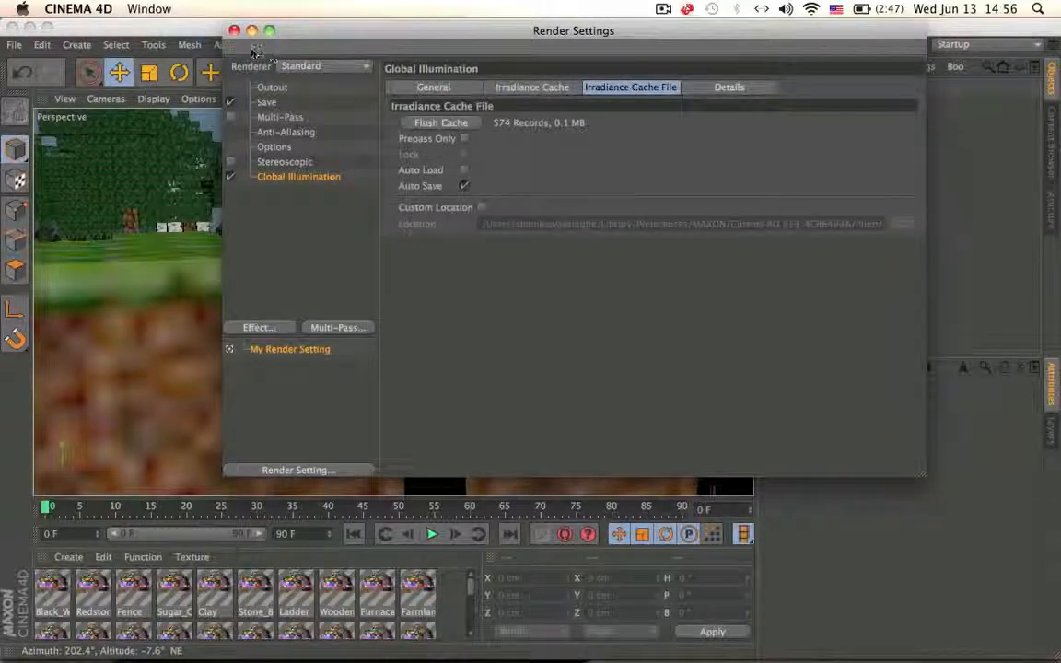
{"action": "left_click", "coordinate": [234, 30]}
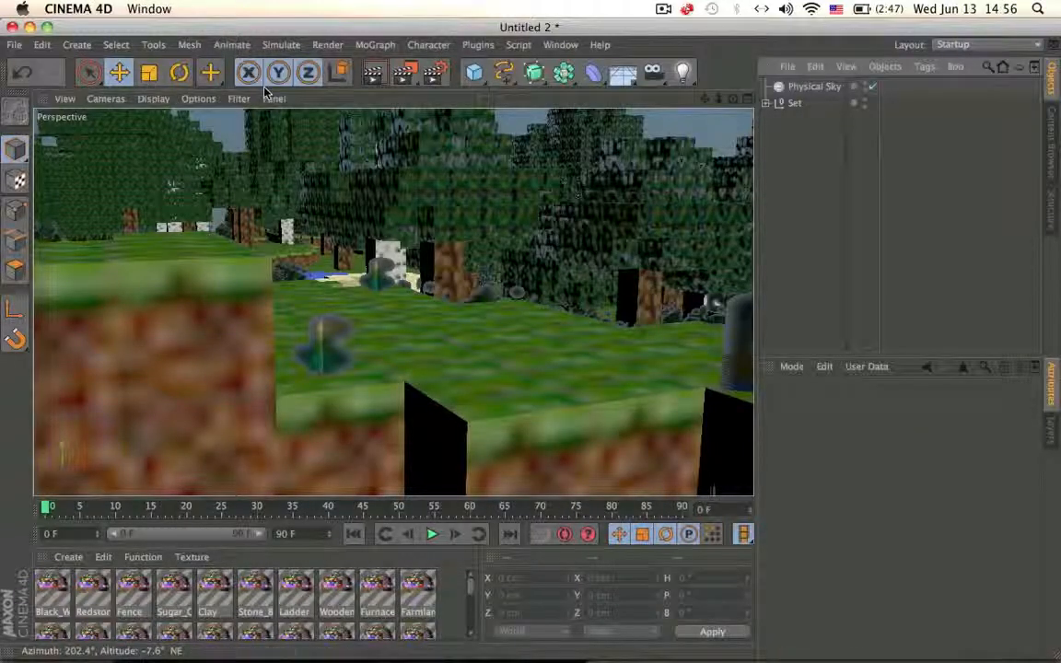
Check the custom number of render threads in the Renderer preferences and close the preferences
{"action": "left_click", "coordinate": [41, 45]}
{"action": "left_click", "coordinate": [80, 319]}
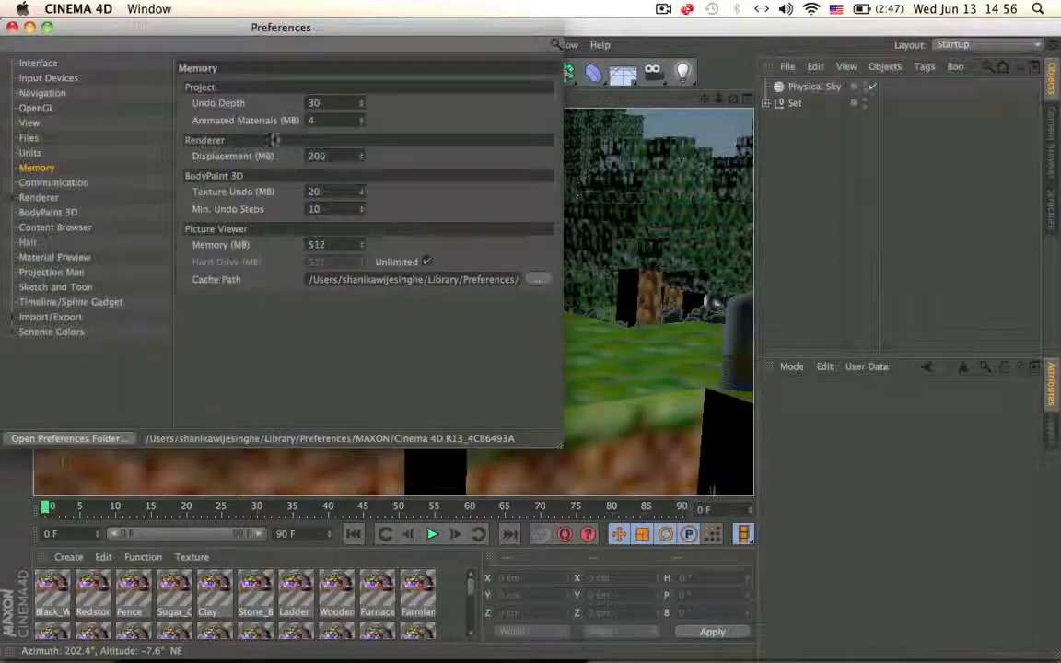
{"action": "left_click", "coordinate": [41, 197]}
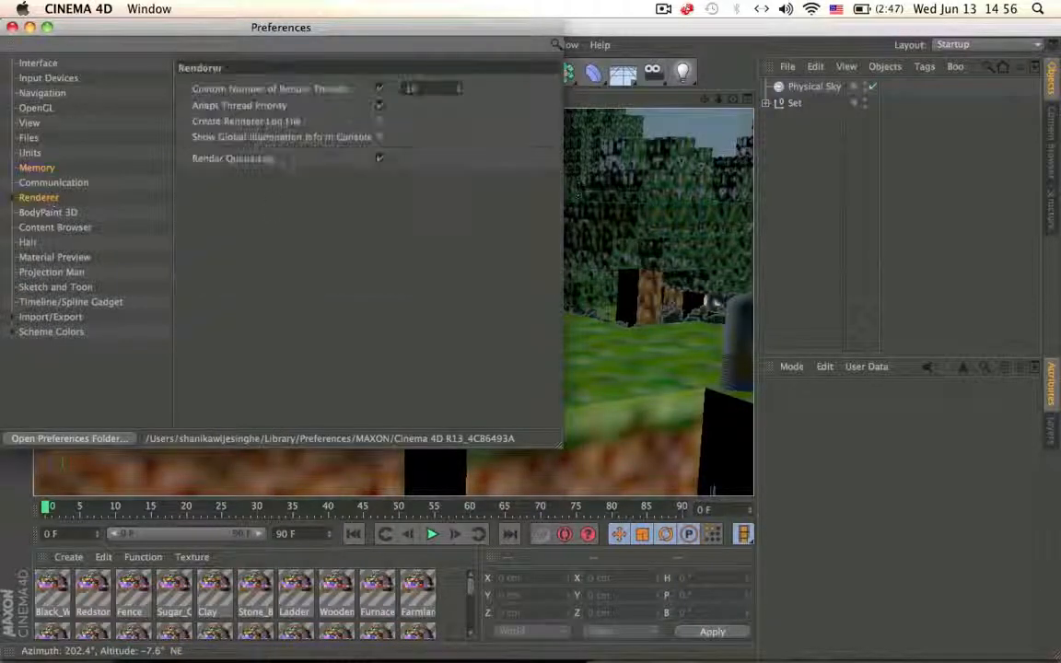
{"action": "left_click", "coordinate": [380, 88]}
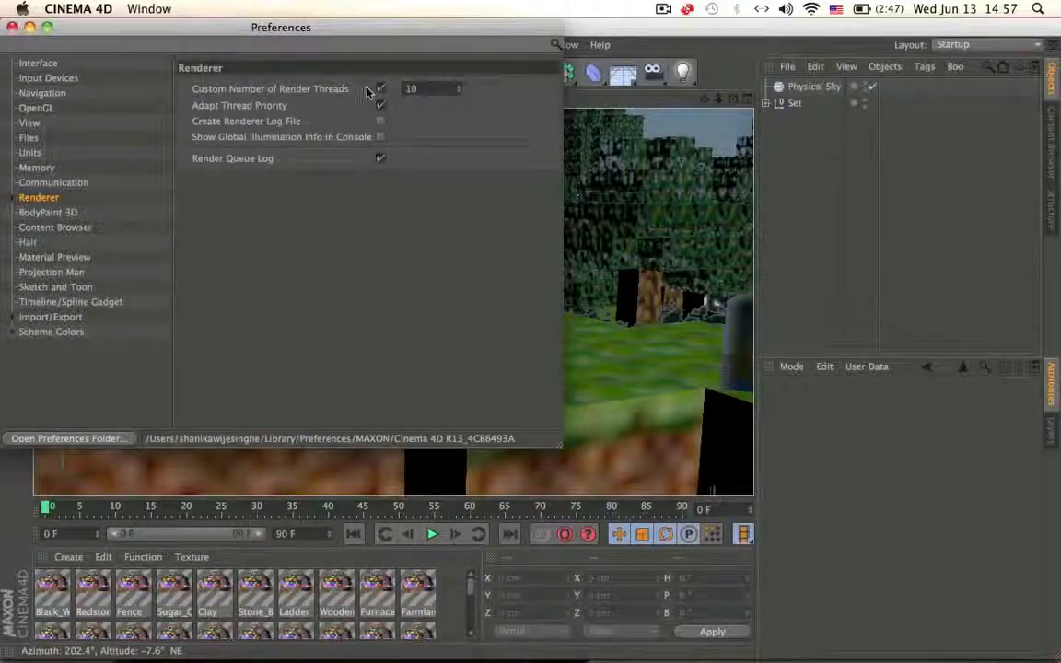
{"action": "left_click", "coordinate": [12, 27]}
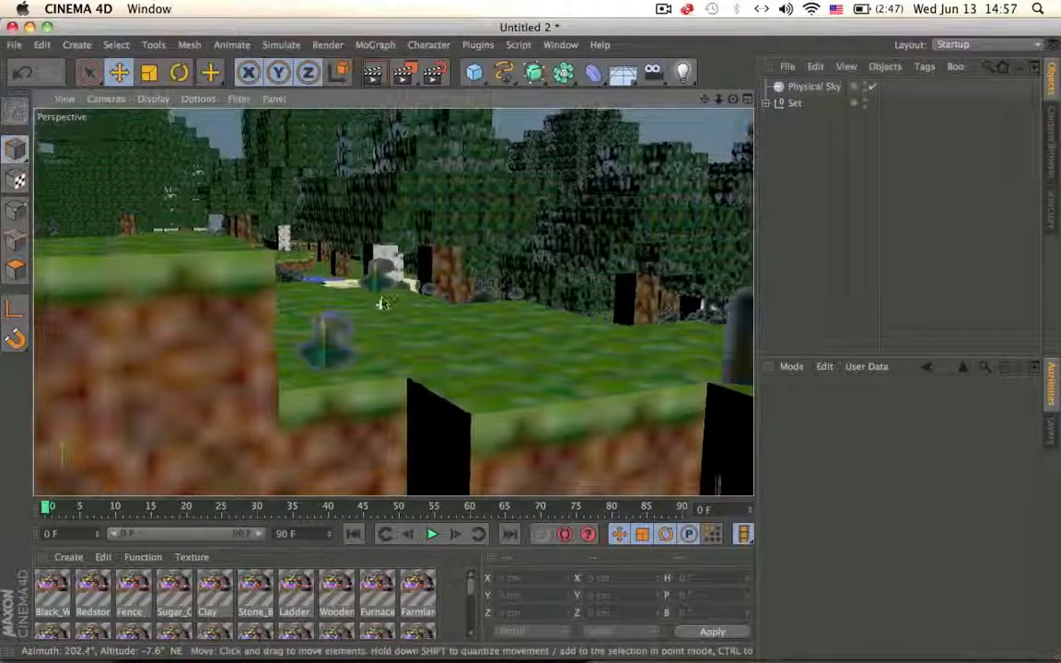
Pull the perspective view back to frame the dirt ledge, flowers and surrounding trees, and render it to the Picture Viewer
{"action": "left_click_drag", "start_coordinate": [379, 304], "coordinate": [382, 300], "text": "alt"}
{"action": "middle_click_drag", "start_coordinate": [381, 301], "coordinate": [394, 303], "text": "alt"}
{"action": "left_click_drag", "start_coordinate": [394, 302], "coordinate": [307, 360], "text": "alt"}
{"action": "middle_click_drag", "start_coordinate": [307, 361], "coordinate": [220, 346], "text": "alt"}
{"action": "scroll", "coordinate": [221, 345], "scroll_direction": "down", "scroll_amount": 4}
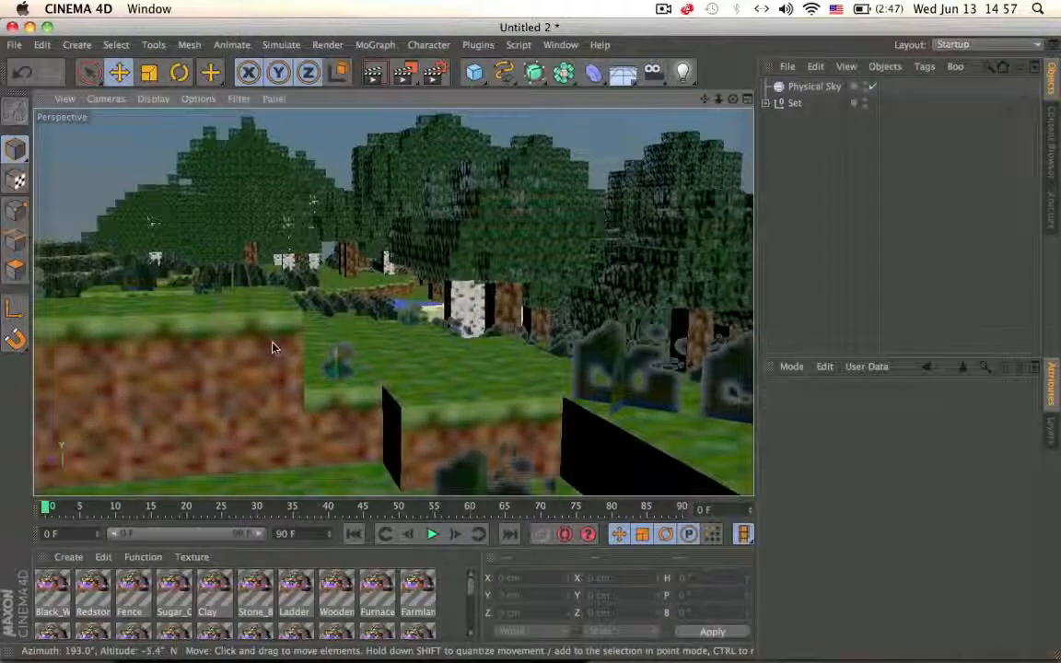
{"action": "mouse_move", "coordinate": [272, 343]}
{"action": "left_mouse_down", "text": "alt"}
{"action": "mouse_move", "coordinate": [289, 303]}
{"action": "mouse_move", "coordinate": [403, 282]}
{"action": "mouse_move", "coordinate": [295, 318]}
{"action": "mouse_move", "coordinate": [267, 403]}
{"action": "mouse_move", "coordinate": [274, 347]}
{"action": "left_mouse_up", "text": "alt"}
{"action": "right_click_drag", "start_coordinate": [274, 348], "coordinate": [350, 359], "text": "alt"}
{"action": "middle_click_drag", "start_coordinate": [338, 359], "coordinate": [281, 323], "text": "alt"}
{"action": "left_click", "coordinate": [402, 71]}
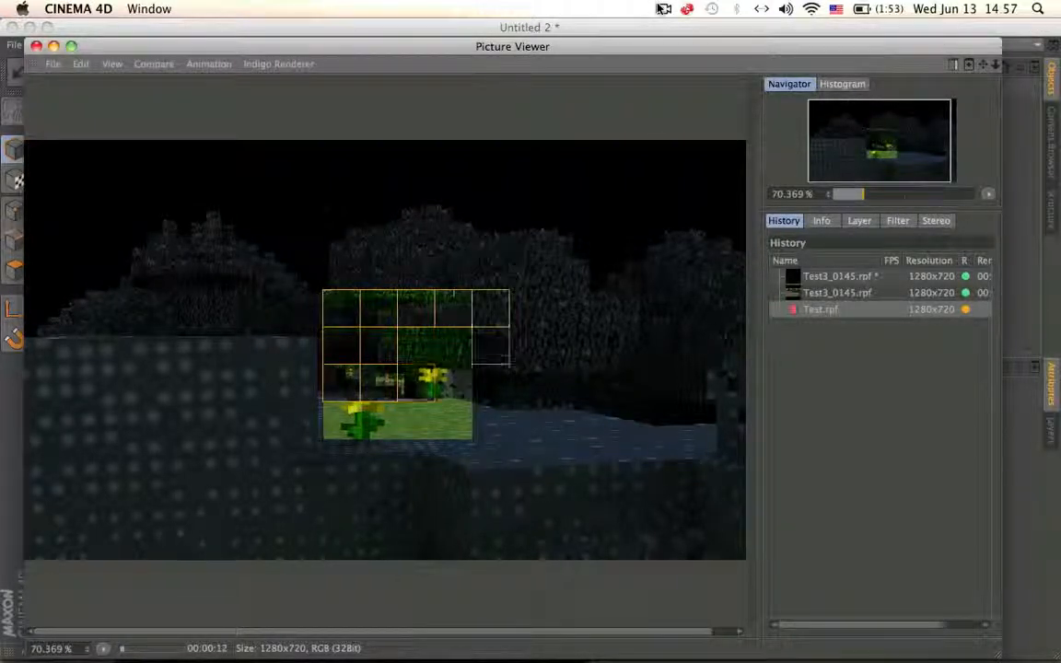
{"action": "left_click", "coordinate": [663, 10]}
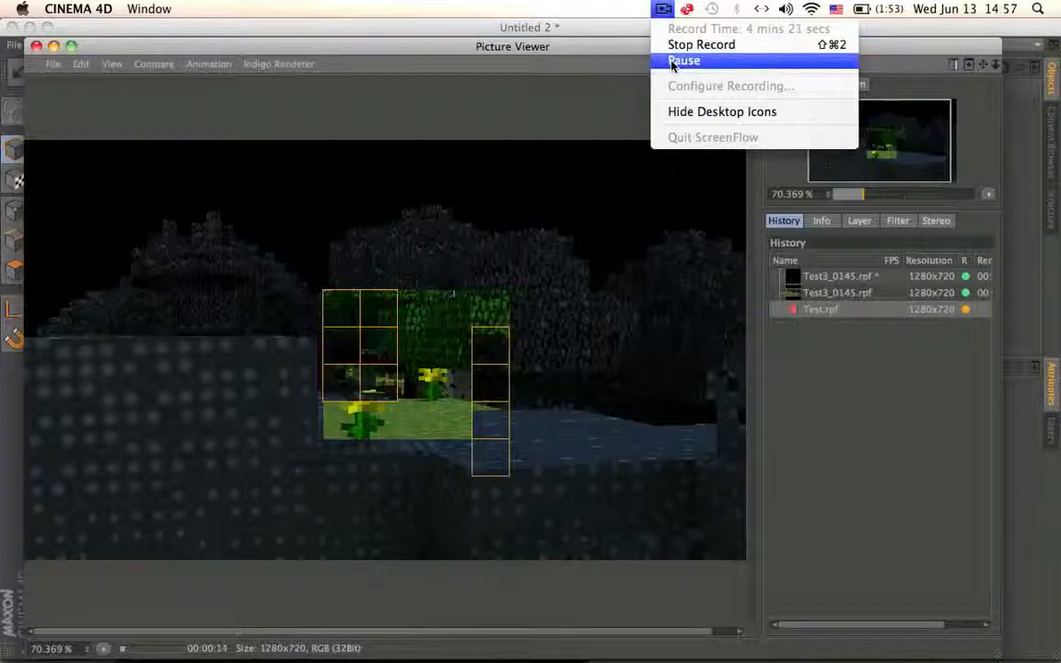
{"action": "left_click", "coordinate": [673, 62]}
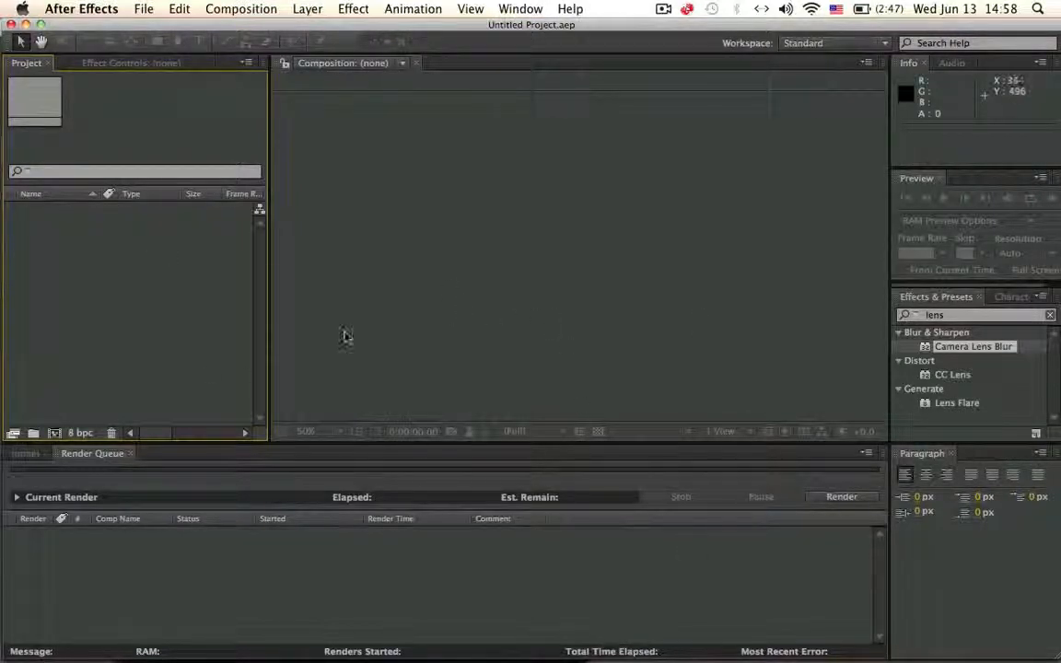
{"action": "mouse_move", "coordinate": [410, 656]}
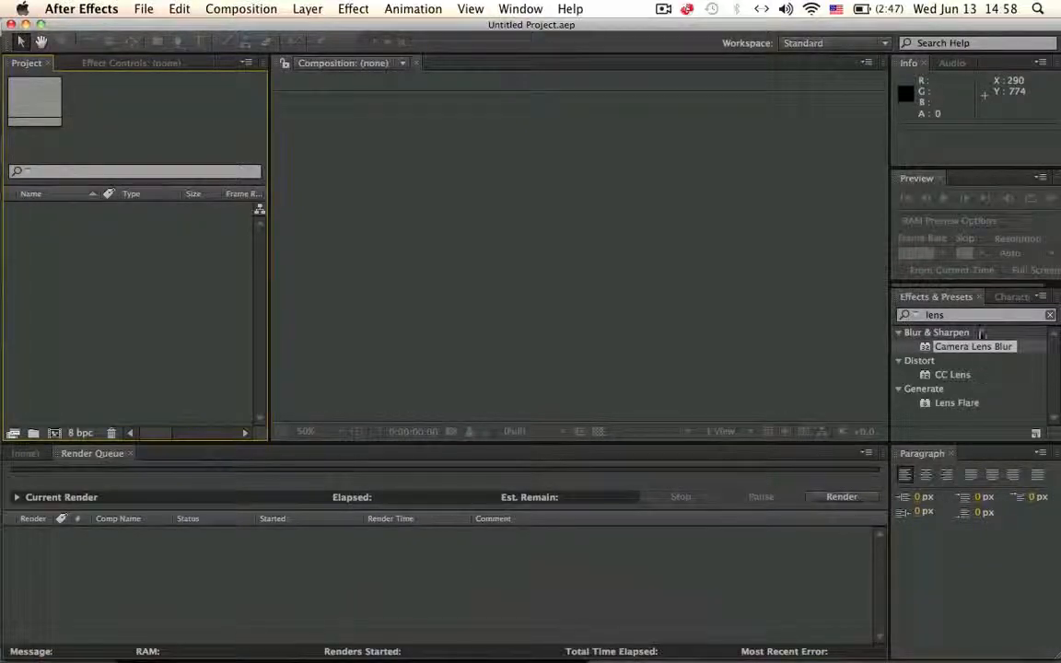
Clear the effects search and import Test.rpf from the Minecraft folder's Cinema 4D Animations folder into the After Effects project
{"action": "left_click", "coordinate": [1051, 315]}
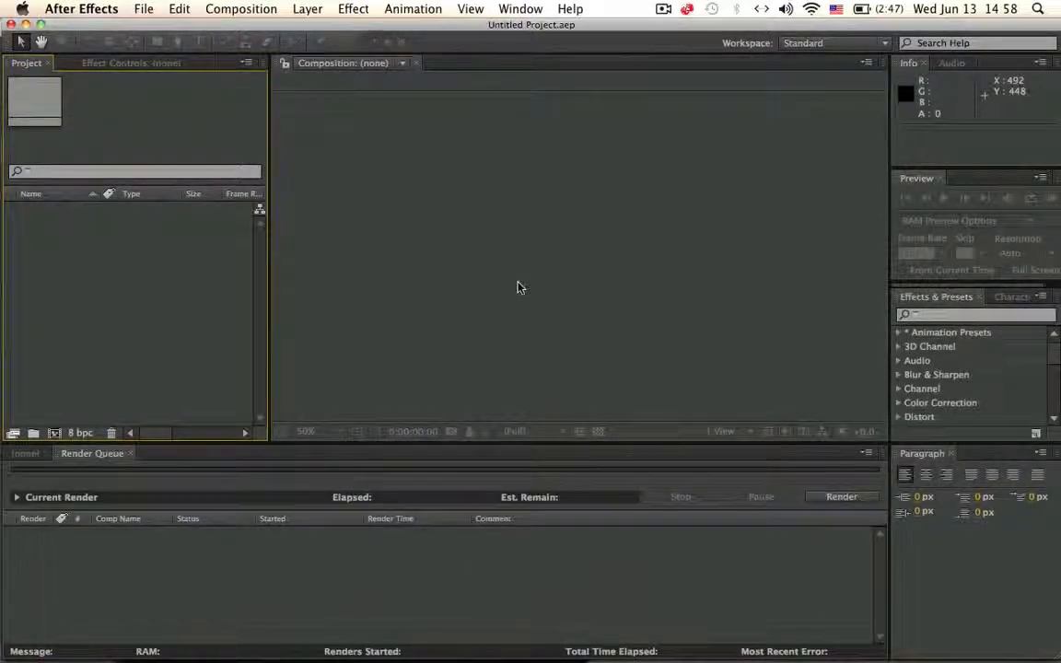
{"action": "key", "text": "F11"}
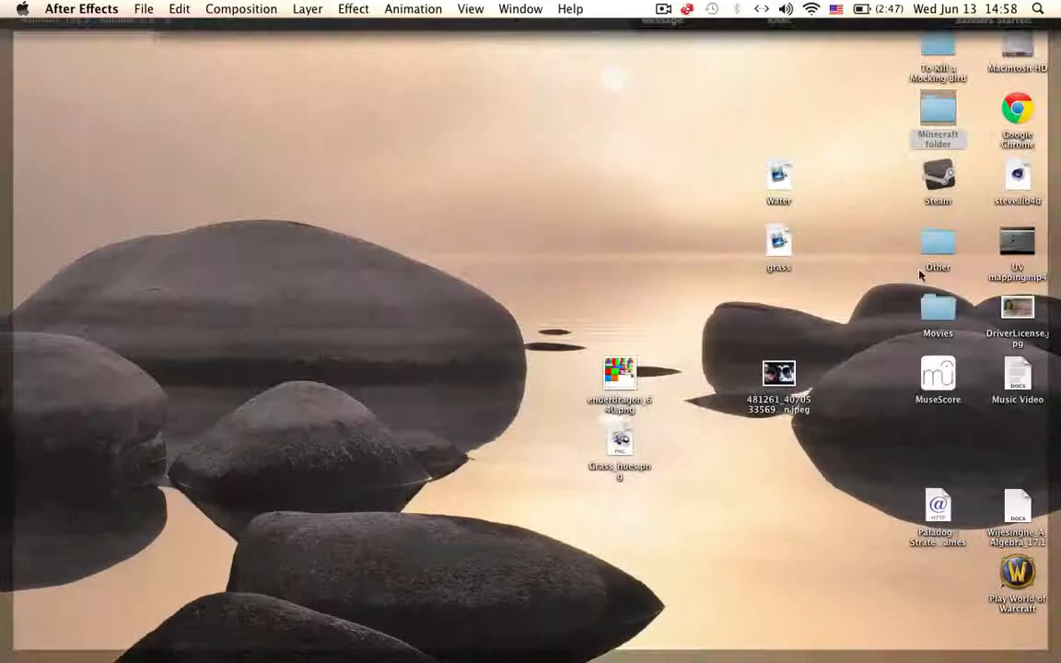
{"action": "left_click", "coordinate": [931, 123]}
{"action": "double_click", "coordinate": [932, 122]}
{"action": "double_click", "coordinate": [466, 261]}
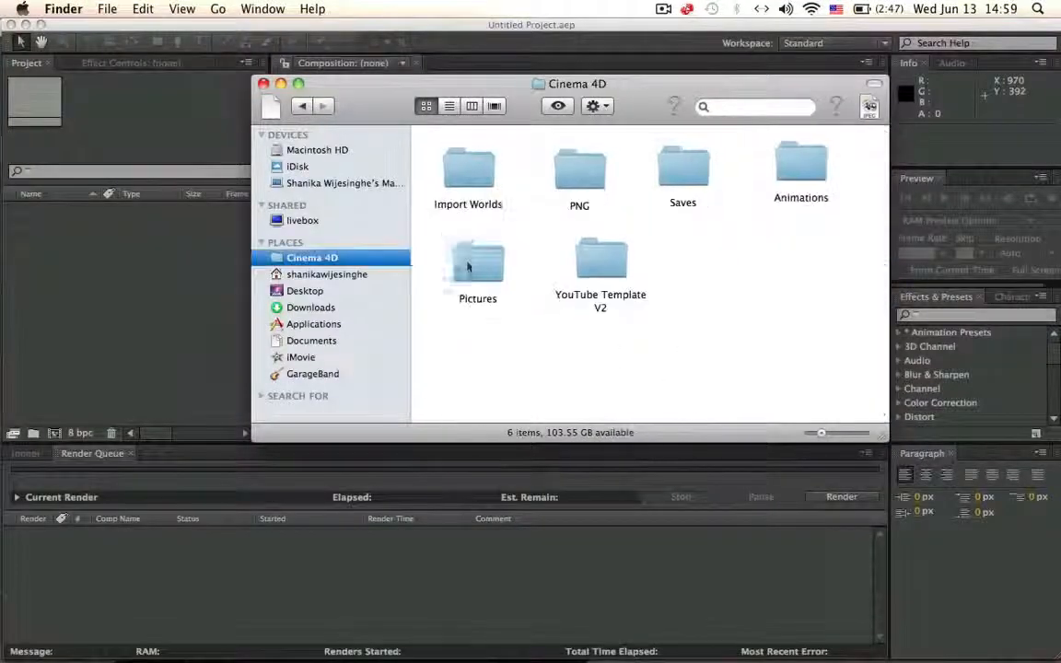
{"action": "double_click", "coordinate": [798, 169]}
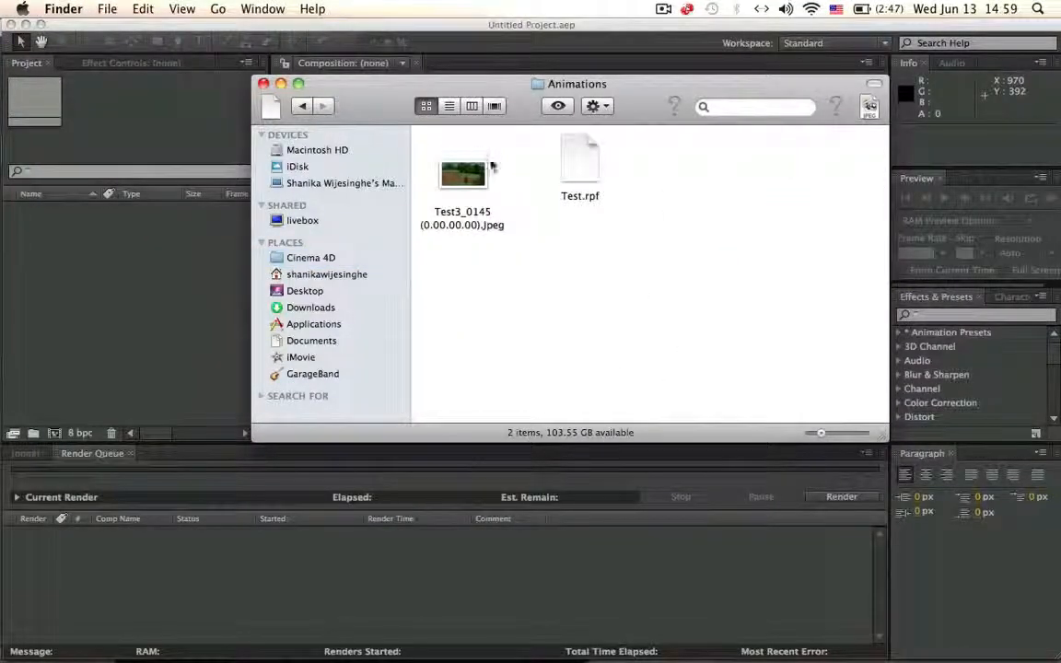
{"action": "left_click", "coordinate": [593, 165]}
{"action": "left_click_drag", "start_coordinate": [592, 165], "coordinate": [103, 318]}
Create a folder named SDOUFH inside the Animations folder, look inside it and return to the Animations folder
{"action": "key", "text": "F9"}
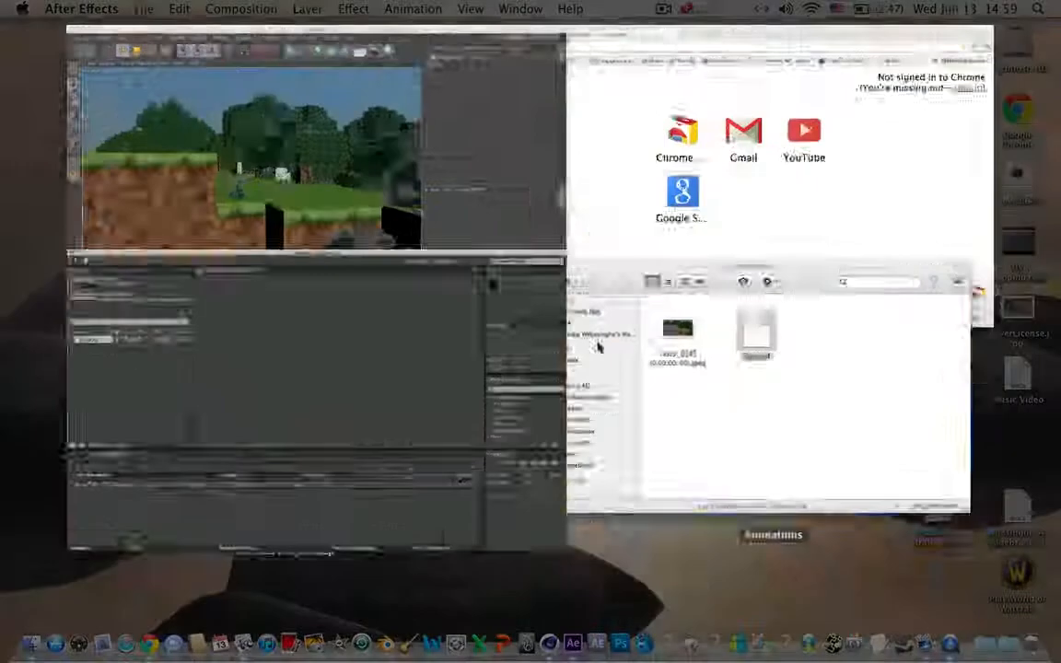
{"action": "left_click", "coordinate": [942, 323]}
{"action": "right_click", "coordinate": [692, 228]}
{"action": "left_click", "coordinate": [710, 231]}
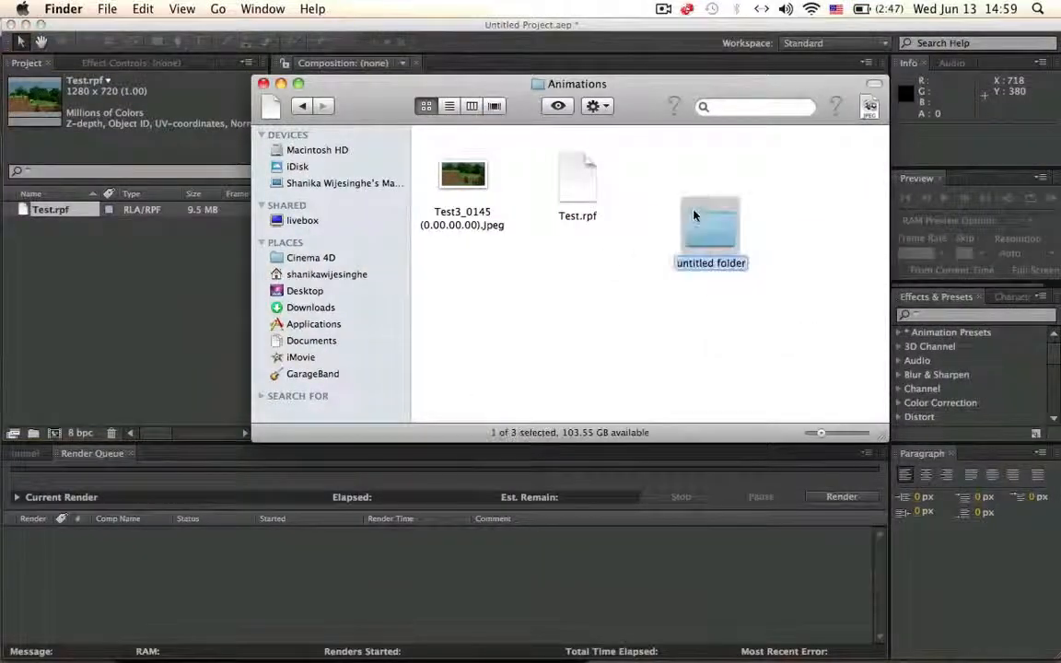
{"action": "type", "text": "sdddfd"}
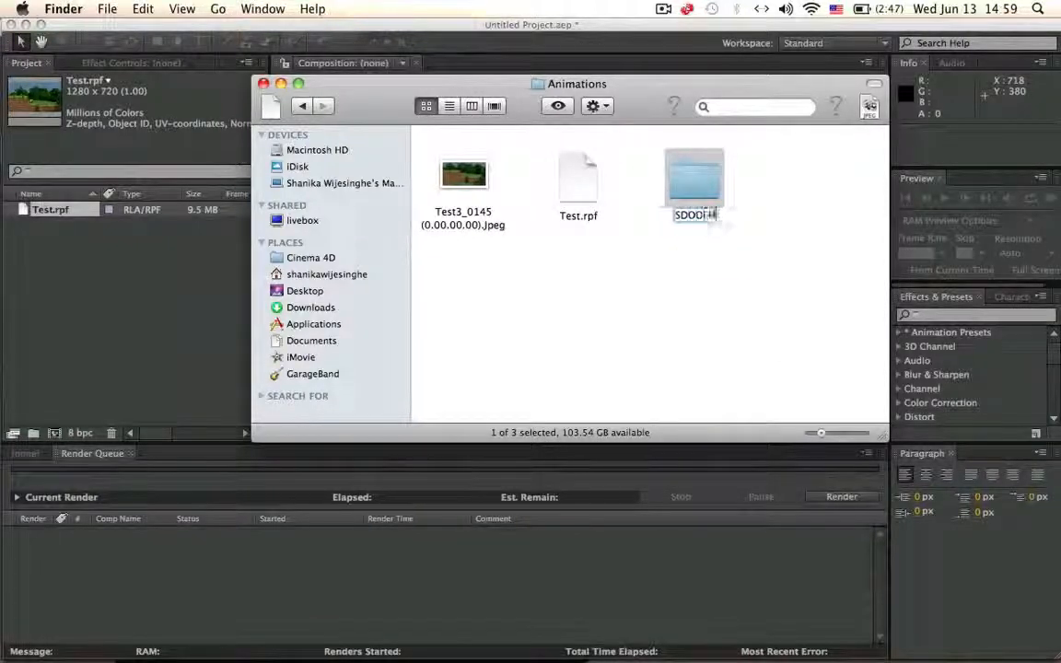
{"action": "key", "text": "Return"}
{"action": "double_click", "coordinate": [691, 189]}
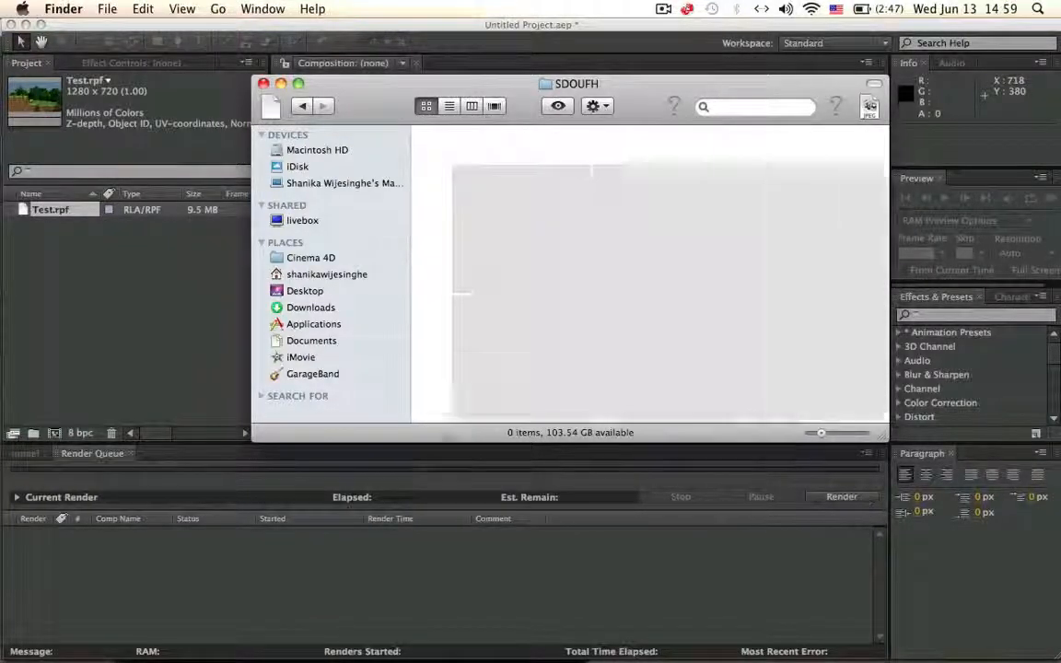
{"action": "left_click", "coordinate": [302, 106]}
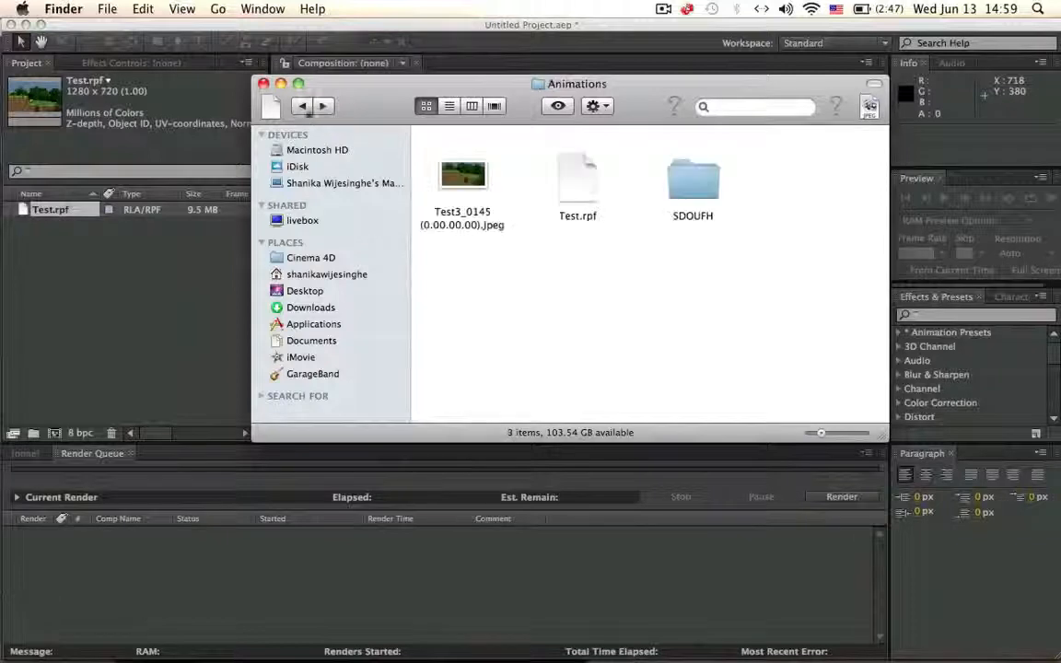
Delete the SDOUFH folder from the Animations folder
{"action": "mouse_move", "coordinate": [702, 179]}
{"action": "left_mouse_down"}
{"action": "mouse_move", "coordinate": [136, 330]}
{"action": "mouse_move", "coordinate": [636, 316]}
{"action": "mouse_move", "coordinate": [698, 164]}
{"action": "mouse_move", "coordinate": [659, 171]}
{"action": "mouse_move", "coordinate": [684, 189]}
{"action": "left_mouse_up"}
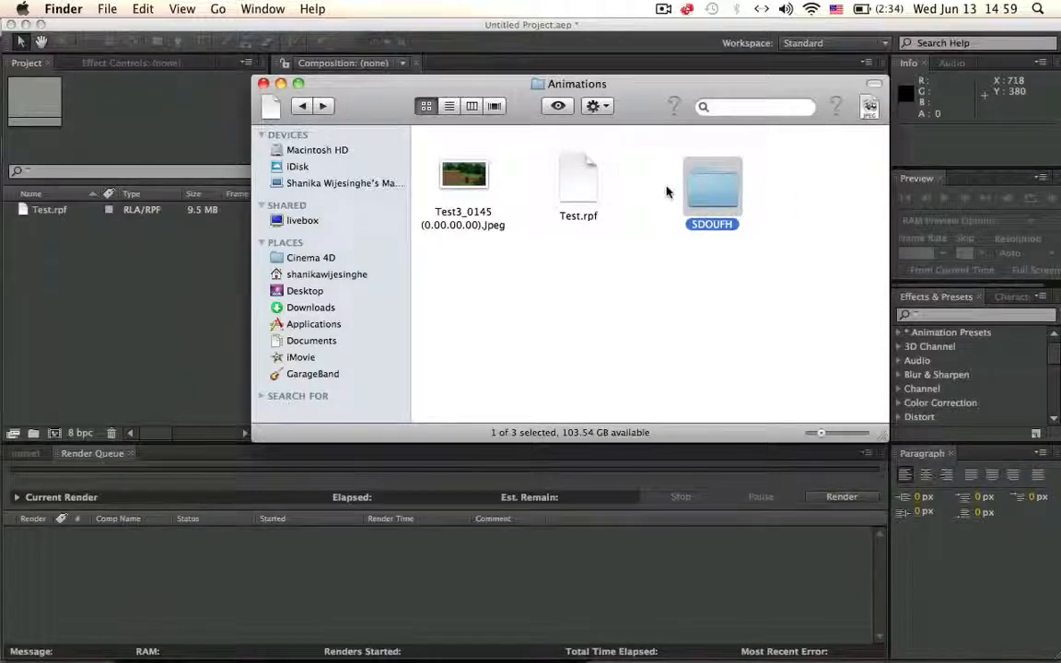
{"action": "left_click", "coordinate": [684, 197]}
{"action": "left_click", "coordinate": [721, 194]}
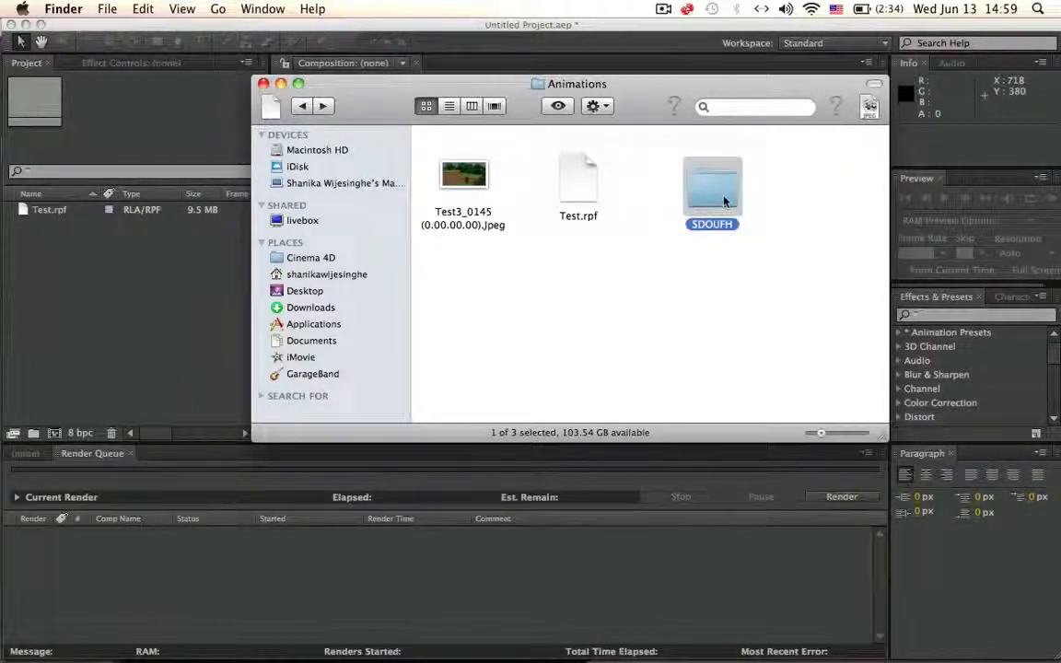
{"action": "right_click", "coordinate": [724, 195]}
{"action": "left_click", "coordinate": [768, 244]}
{"action": "right_click", "coordinate": [689, 142]}
{"action": "left_click", "coordinate": [658, 184]}
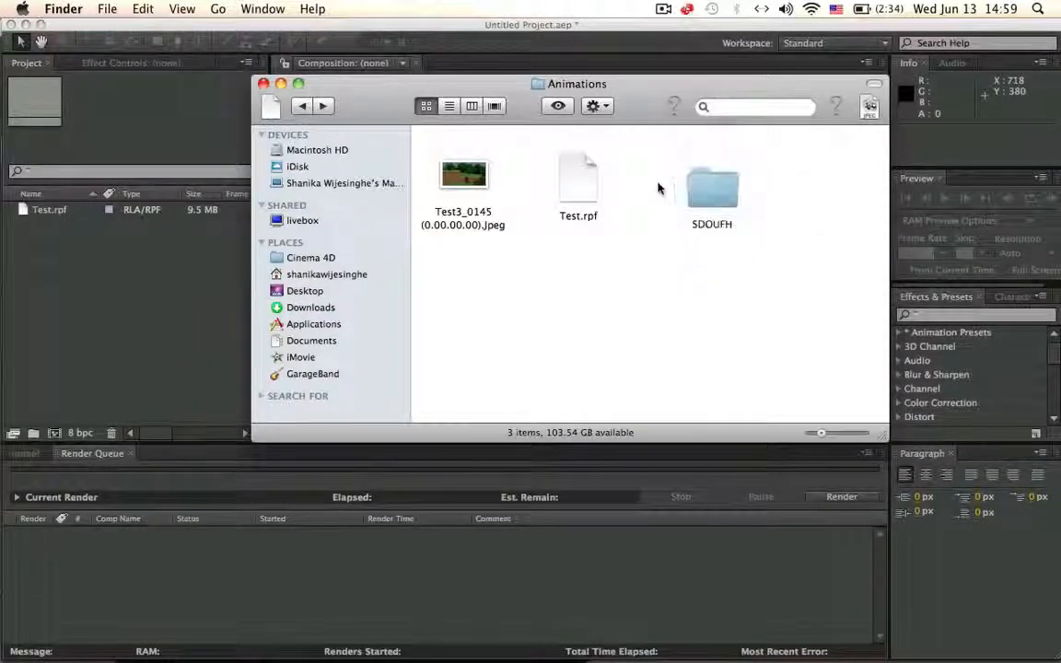
{"action": "left_click", "coordinate": [714, 189]}
{"action": "right_click", "coordinate": [737, 208]}
{"action": "left_click", "coordinate": [773, 246]}
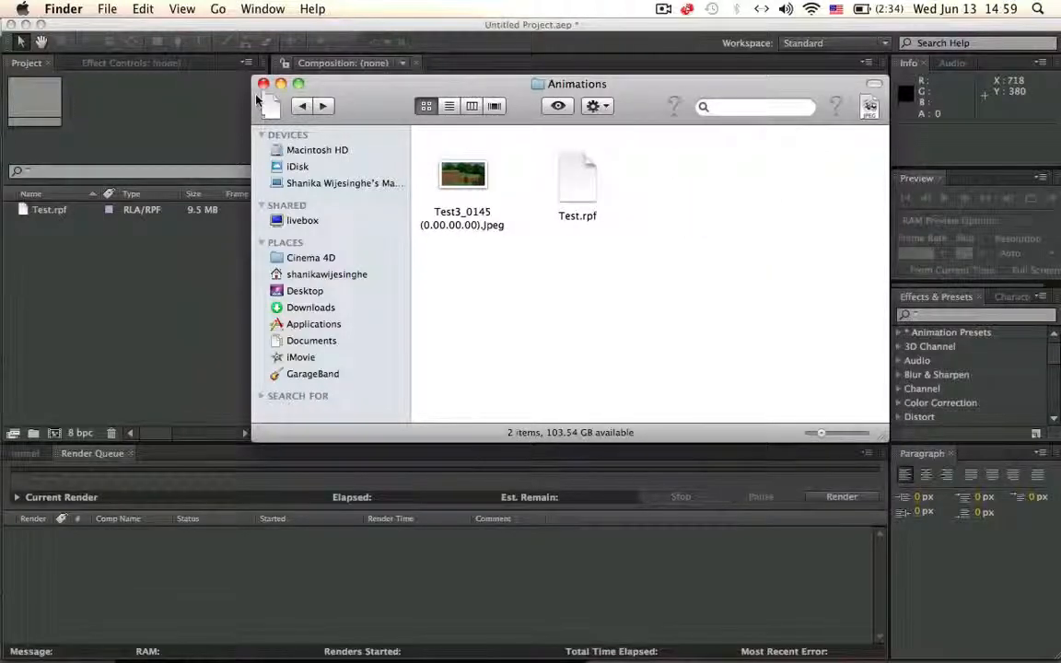
Close the Animations folder window and create a new composition from the Test.rpf footage
{"action": "left_click", "coordinate": [263, 84]}
{"action": "left_click", "coordinate": [57, 211]}
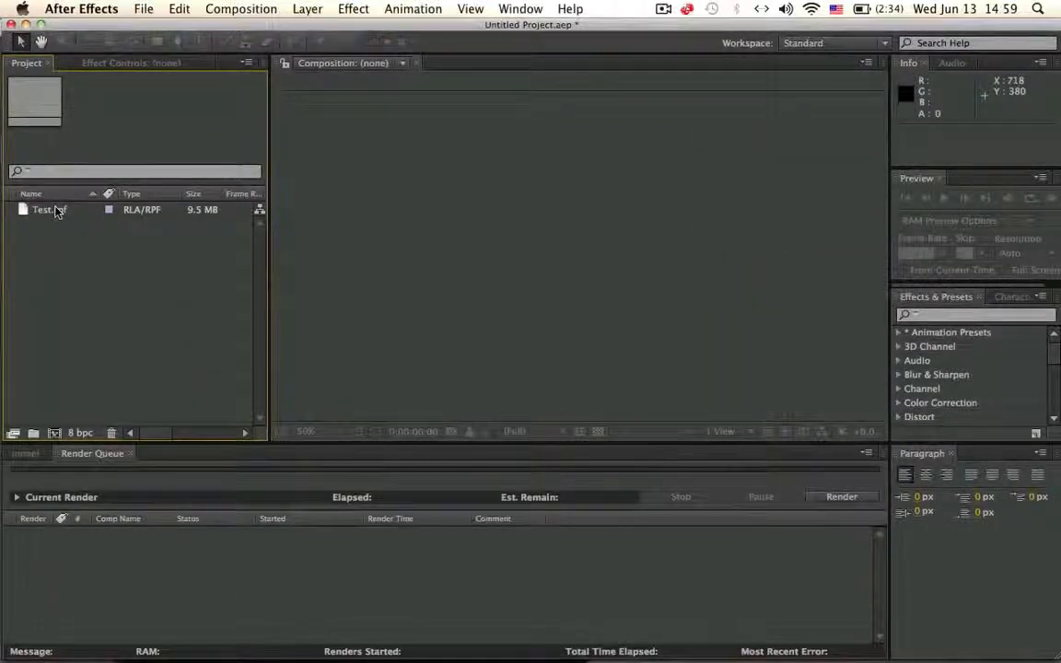
{"action": "left_click", "coordinate": [57, 211]}
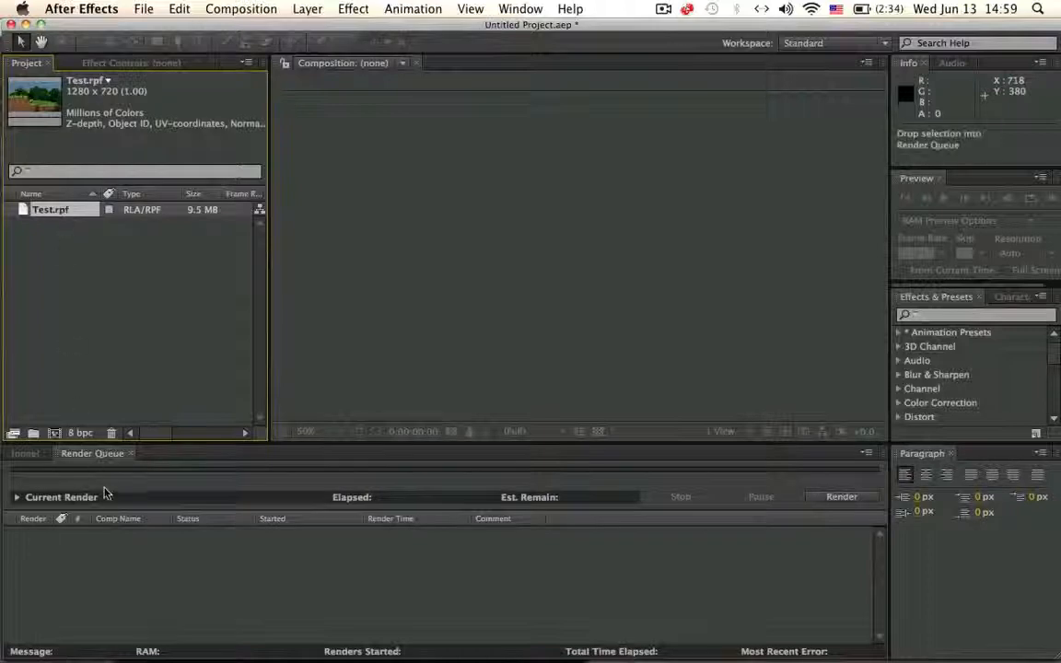
{"action": "left_click", "coordinate": [54, 433]}
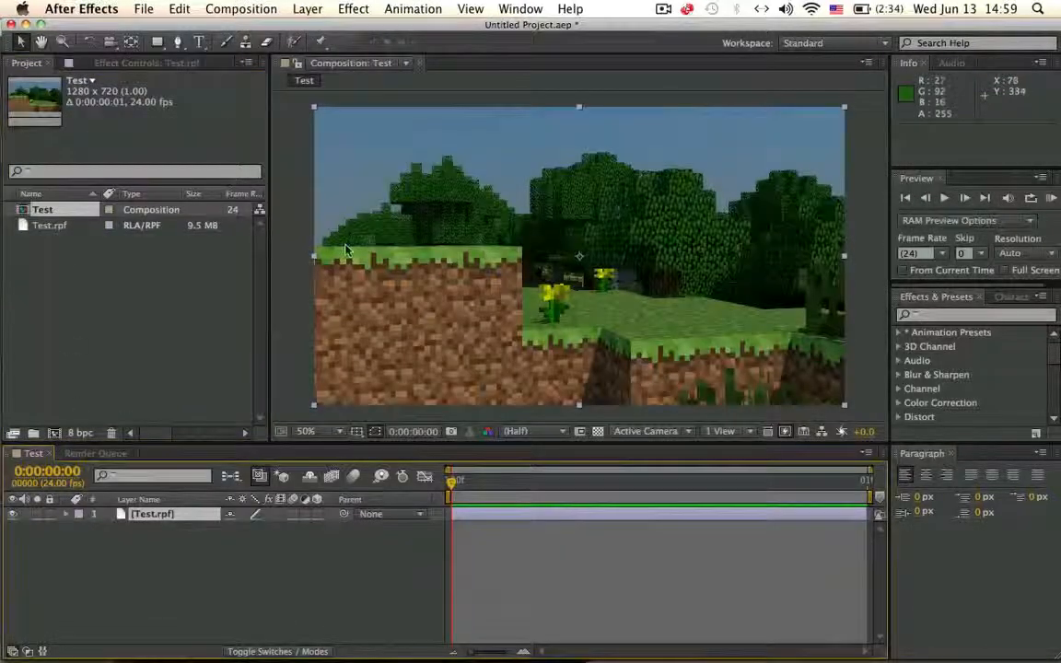
Find the 3D Channel Extract effect and apply it to the Test.rpf layer
{"action": "left_click", "coordinate": [162, 513]}
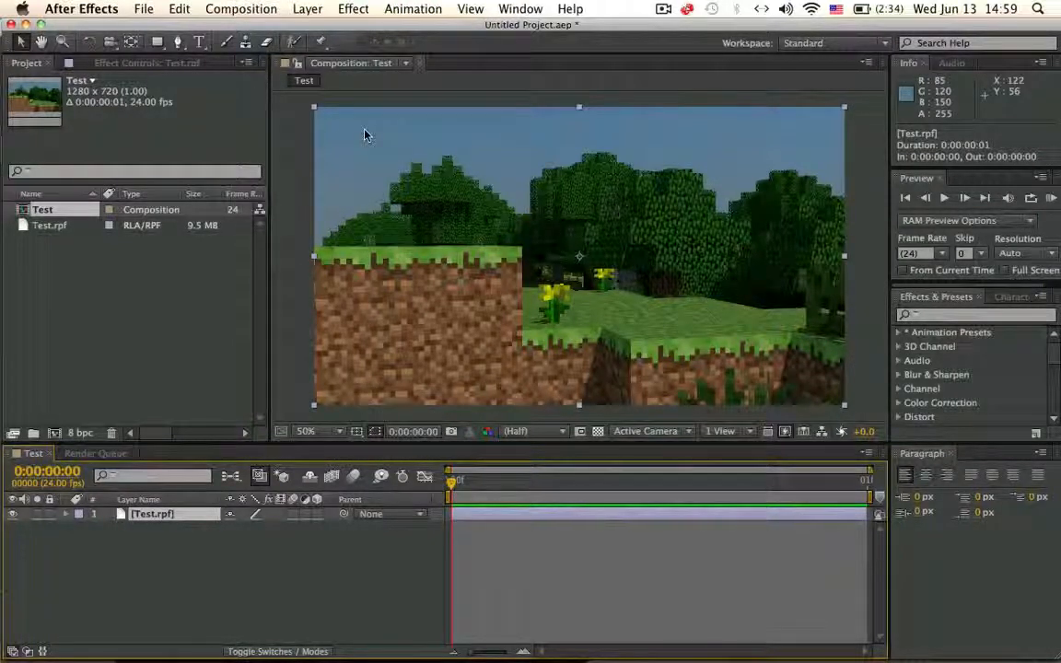
{"action": "left_click", "coordinate": [964, 318]}
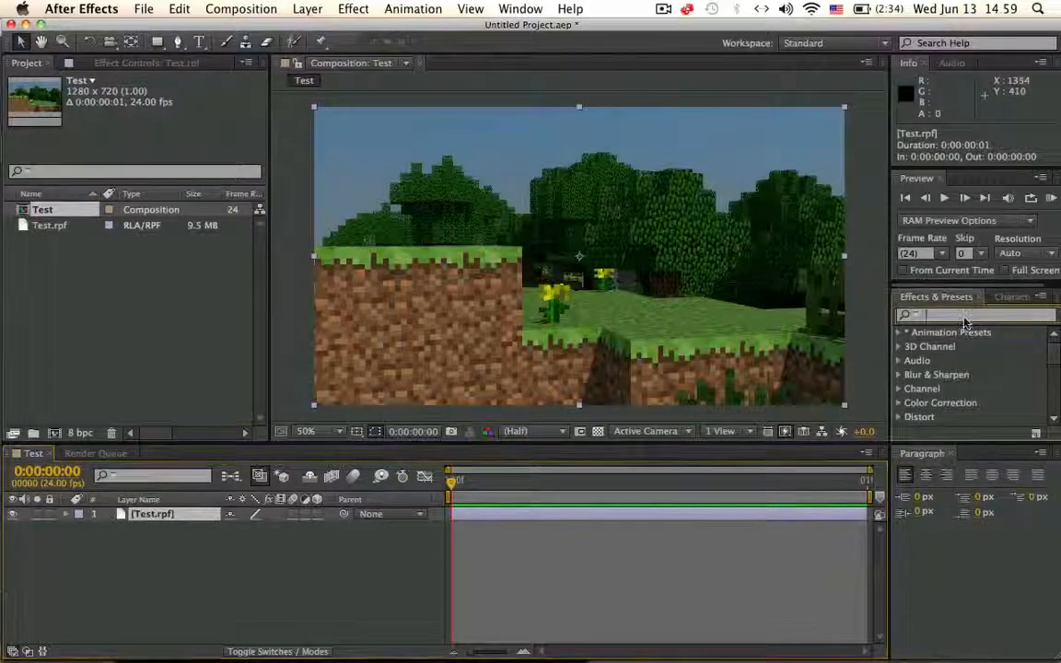
{"action": "type", "text": "3d"}
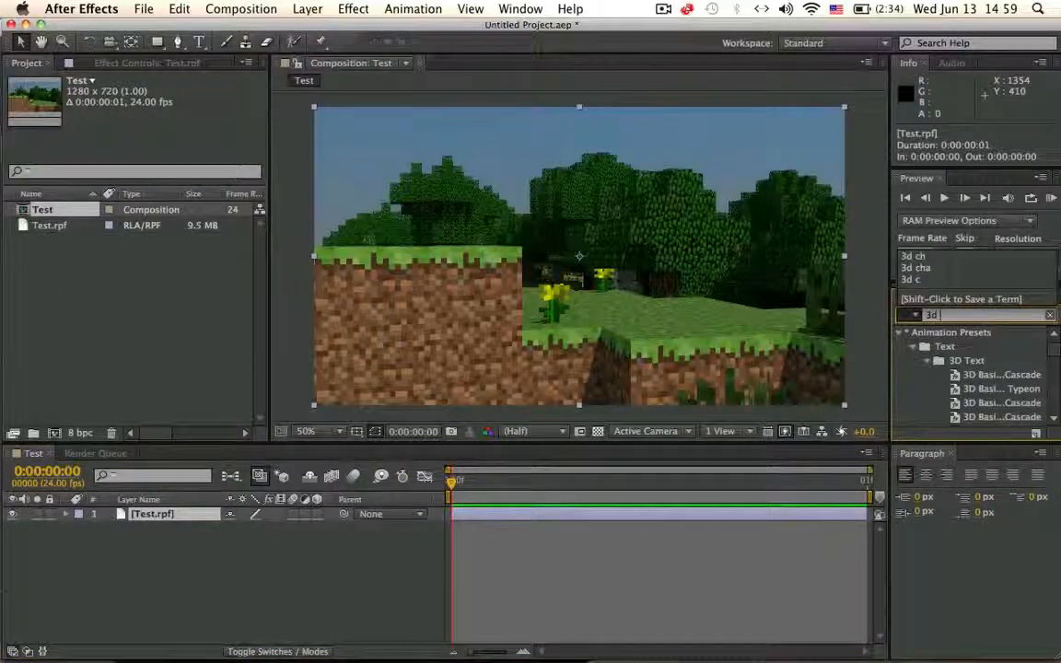
{"action": "type", "text": " chan"}
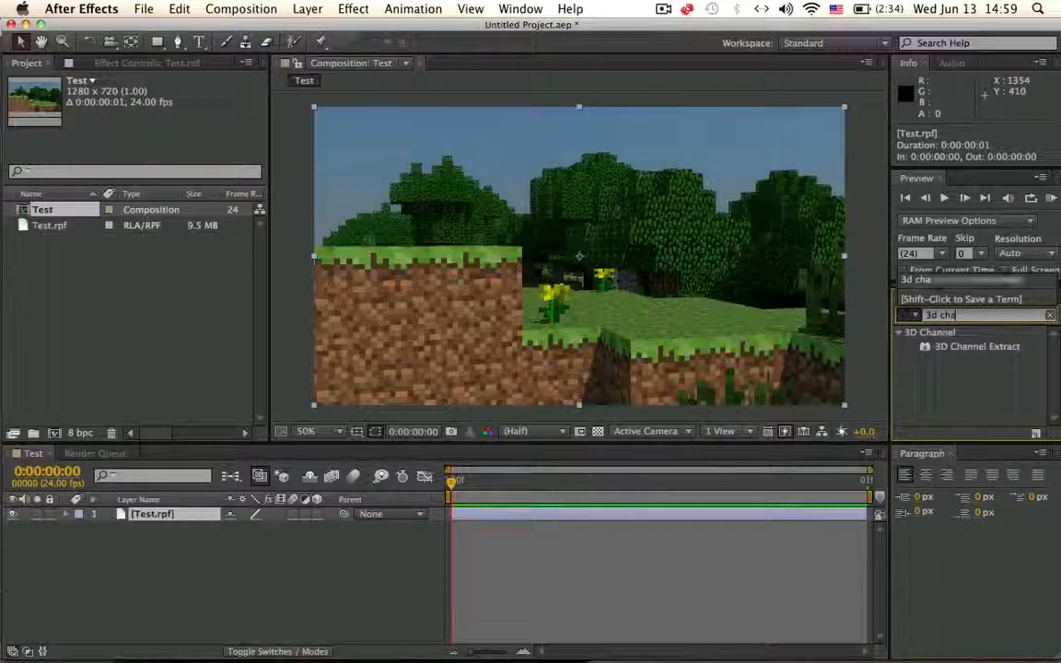
{"action": "left_click", "coordinate": [971, 348]}
{"action": "left_click_drag", "start_coordinate": [971, 348], "coordinate": [405, 245]}
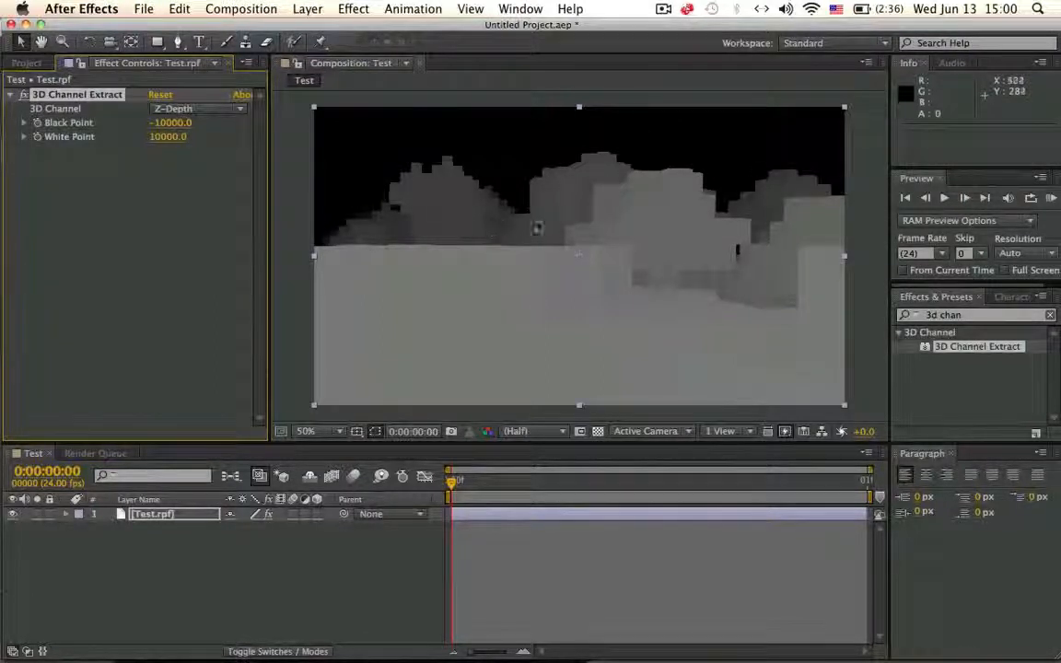
Duplicate the Test.rpf layer with its depth effect and rename the lower copy Blur
{"action": "left_click", "coordinate": [182, 515]}
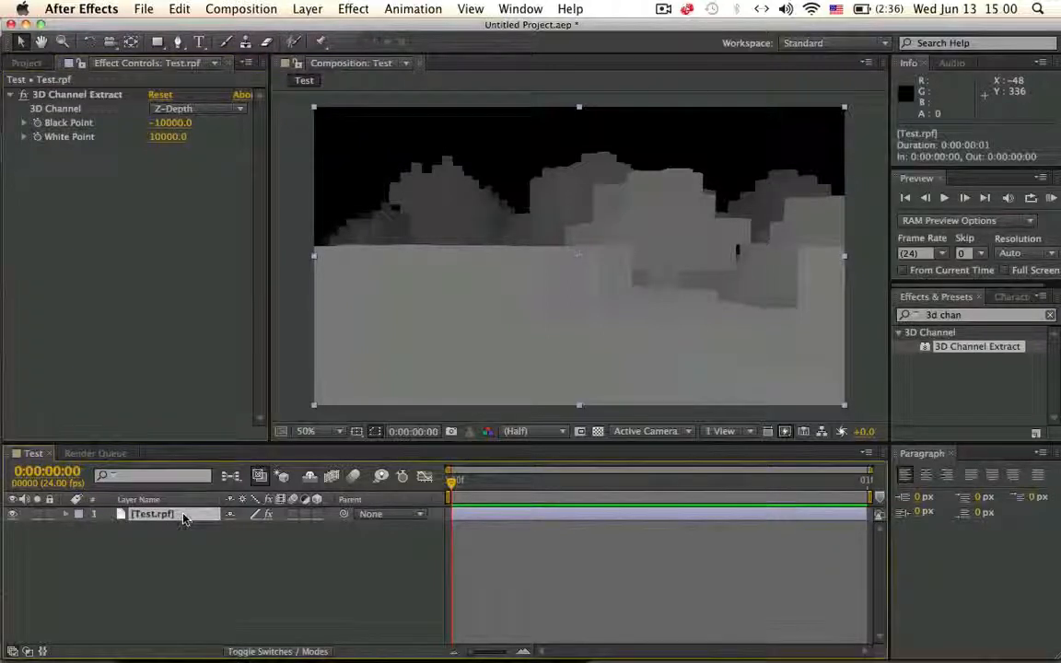
{"action": "key", "text": "super+d"}
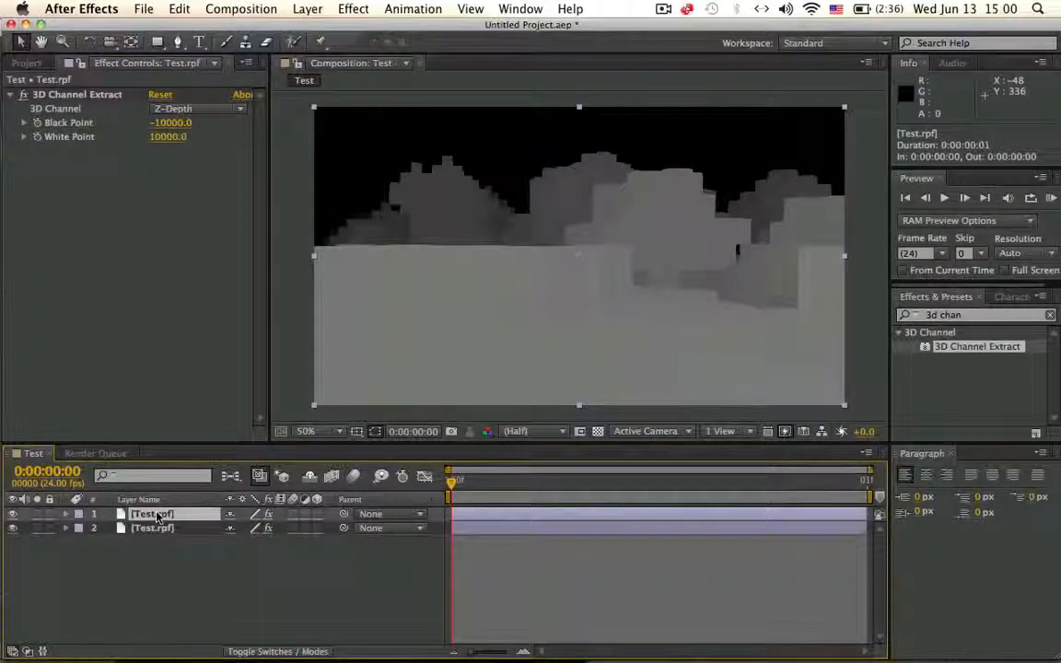
{"action": "left_click", "coordinate": [160, 529]}
{"action": "left_click", "coordinate": [160, 518]}
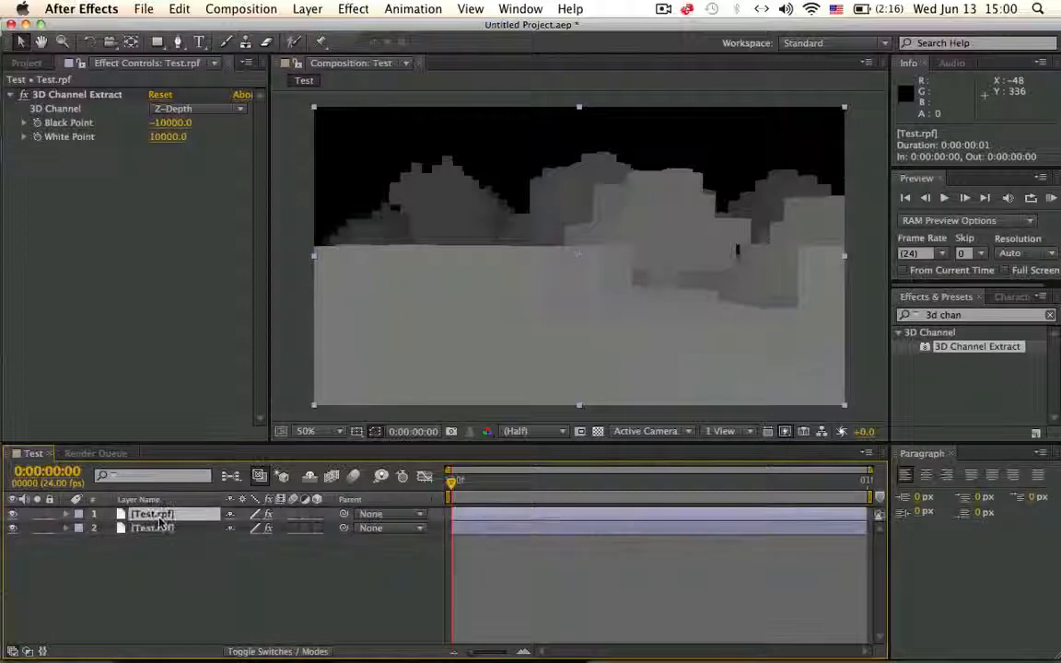
{"action": "left_click", "coordinate": [153, 533]}
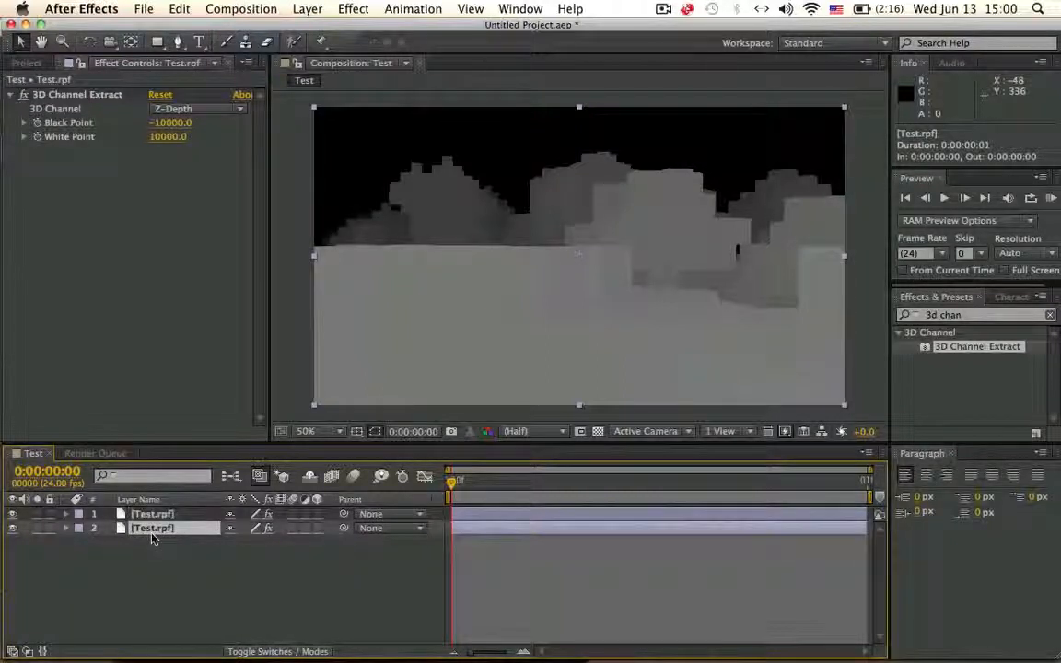
{"action": "key", "text": "Return"}
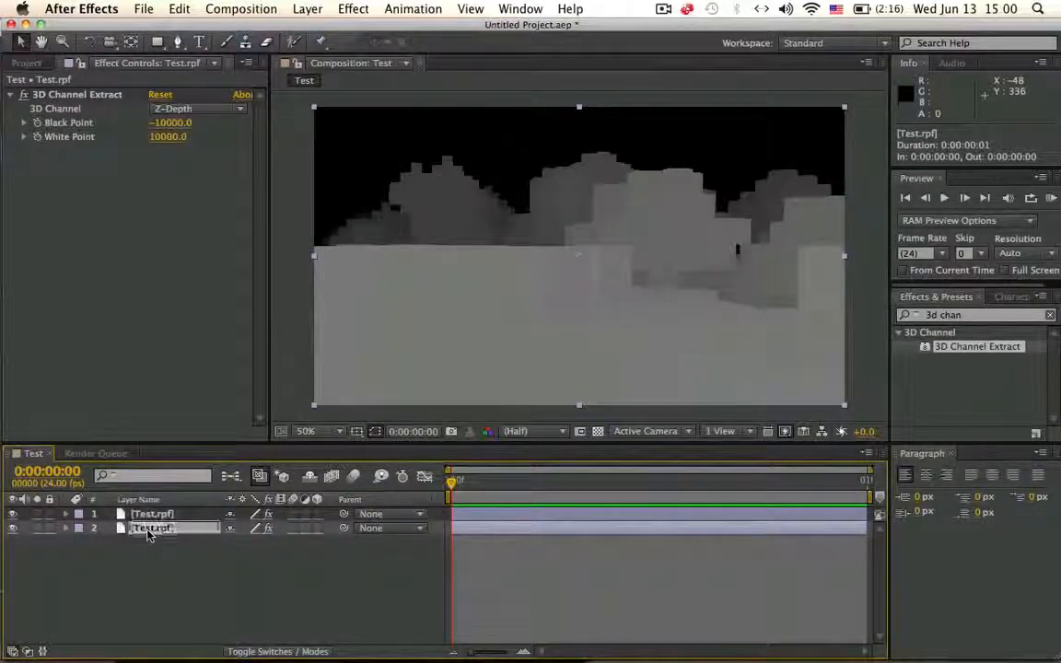
{"action": "type", "text": "Blur"}
{"action": "key", "text": "Return"}
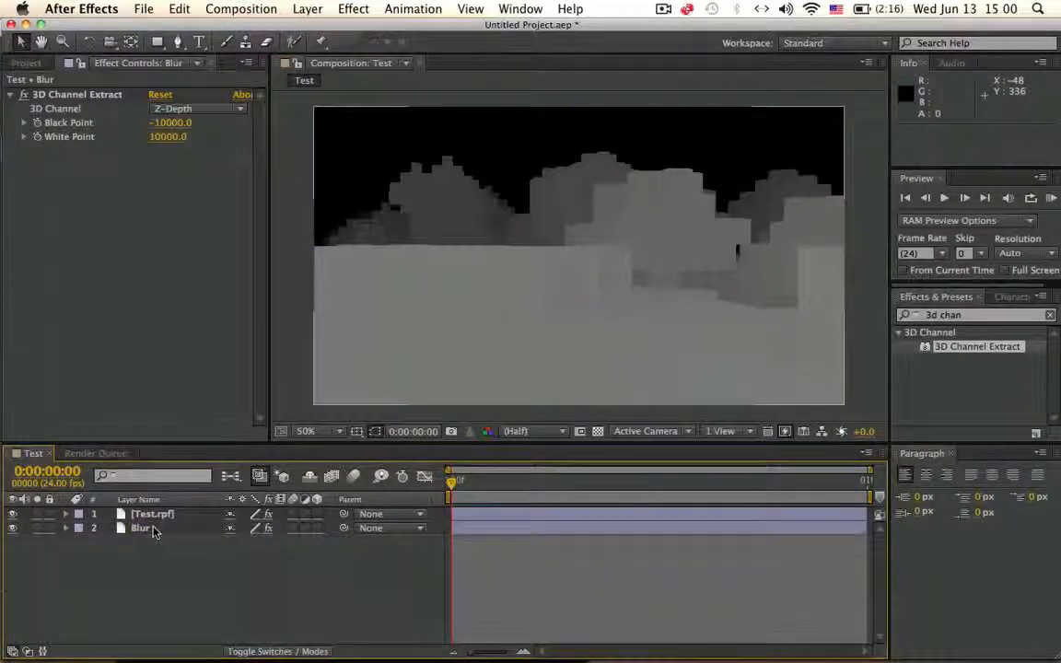
Rename the upper Test.rpf layer Picture and remove its 3D Channel Extract effect
{"action": "left_click", "coordinate": [141, 516]}
{"action": "type", "text": "Pic"}
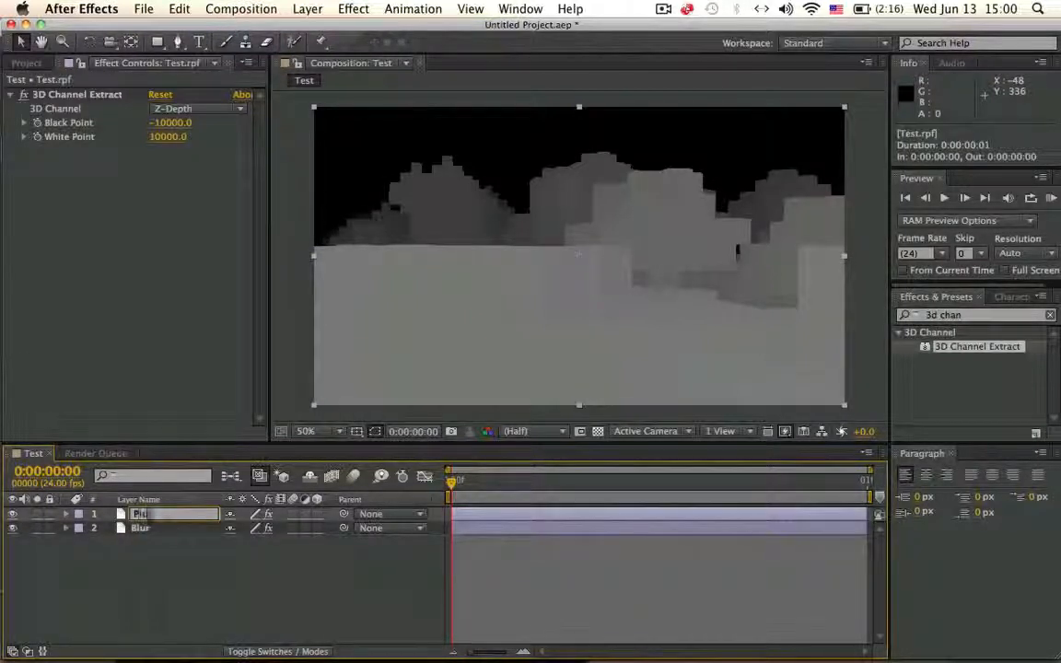
{"action": "type", "text": "ture"}
{"action": "key", "text": "Return"}
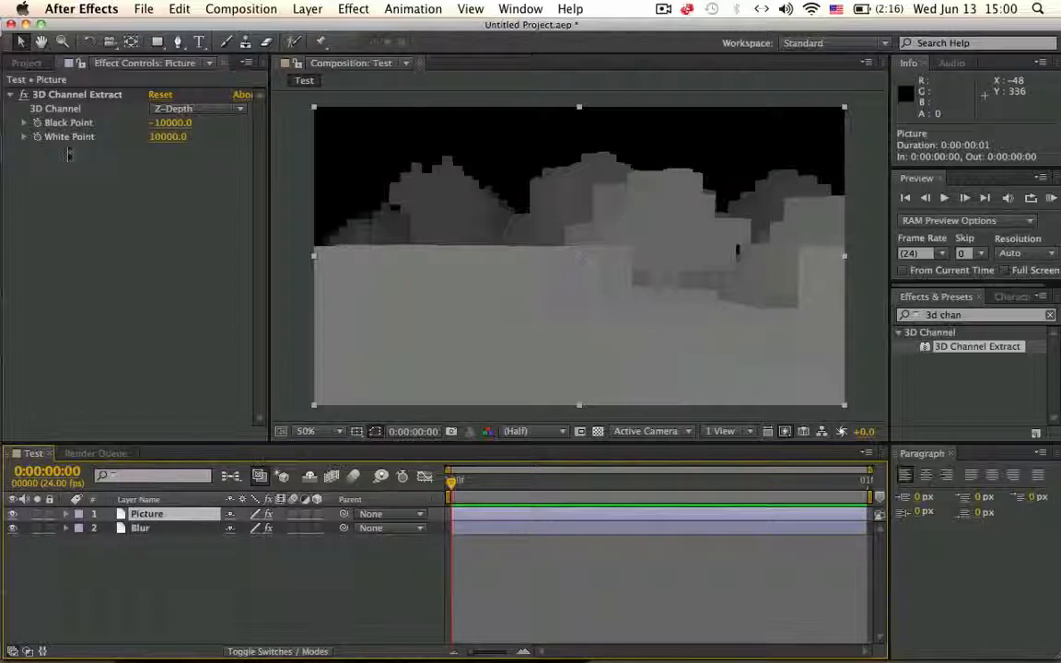
{"action": "left_click", "coordinate": [72, 94]}
{"action": "key", "text": "Delete"}
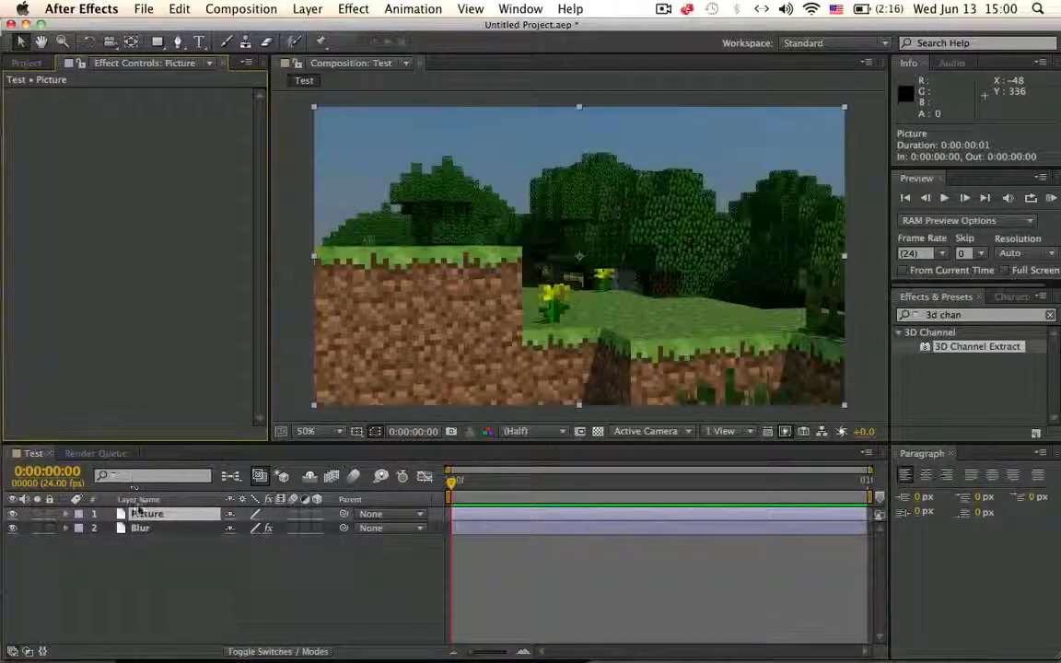
{"action": "left_click", "coordinate": [138, 528]}
{"action": "left_click", "coordinate": [137, 514]}
{"action": "left_click", "coordinate": [140, 528]}
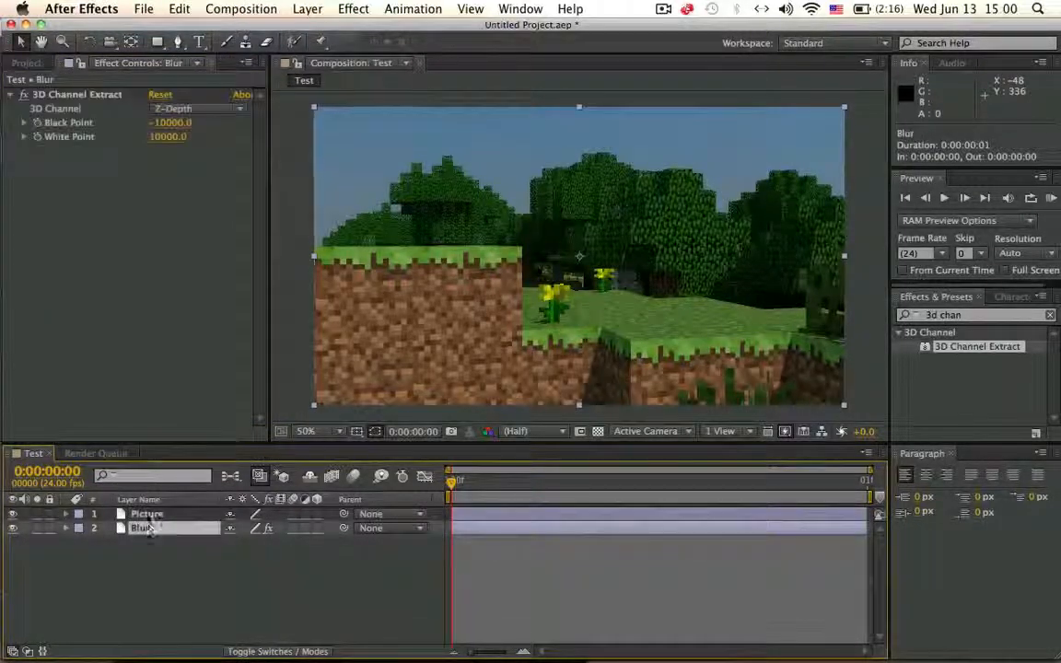
Apply the Camera Lens Blur effect to the Picture layer and set its blur map layer to 2. Blur
{"action": "left_click", "coordinate": [146, 514]}
{"action": "left_click", "coordinate": [960, 317]}
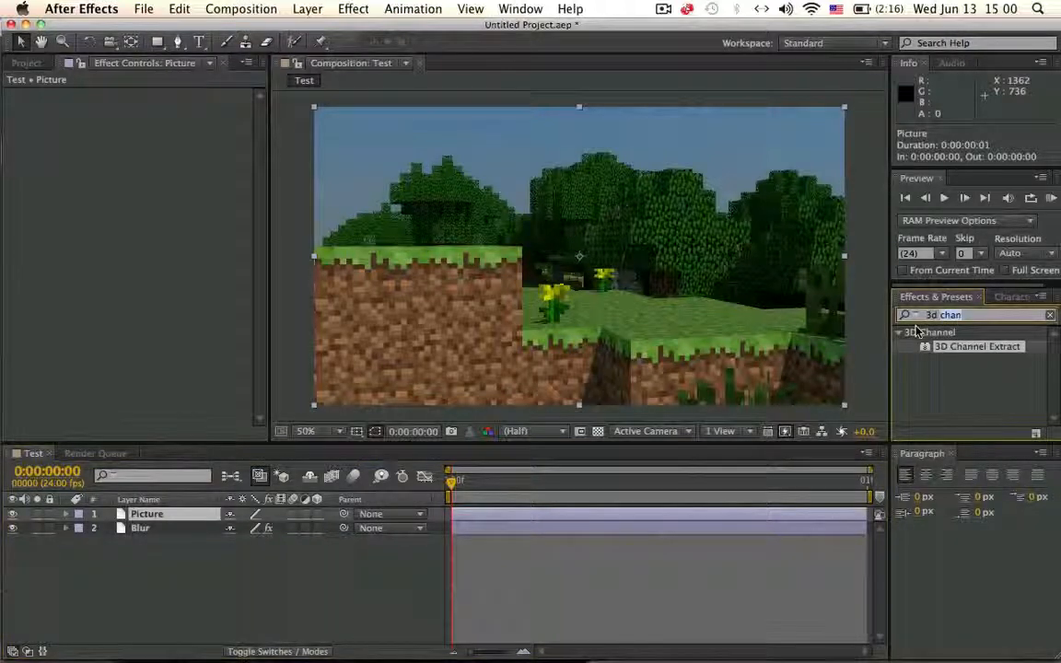
{"action": "type", "text": "len"}
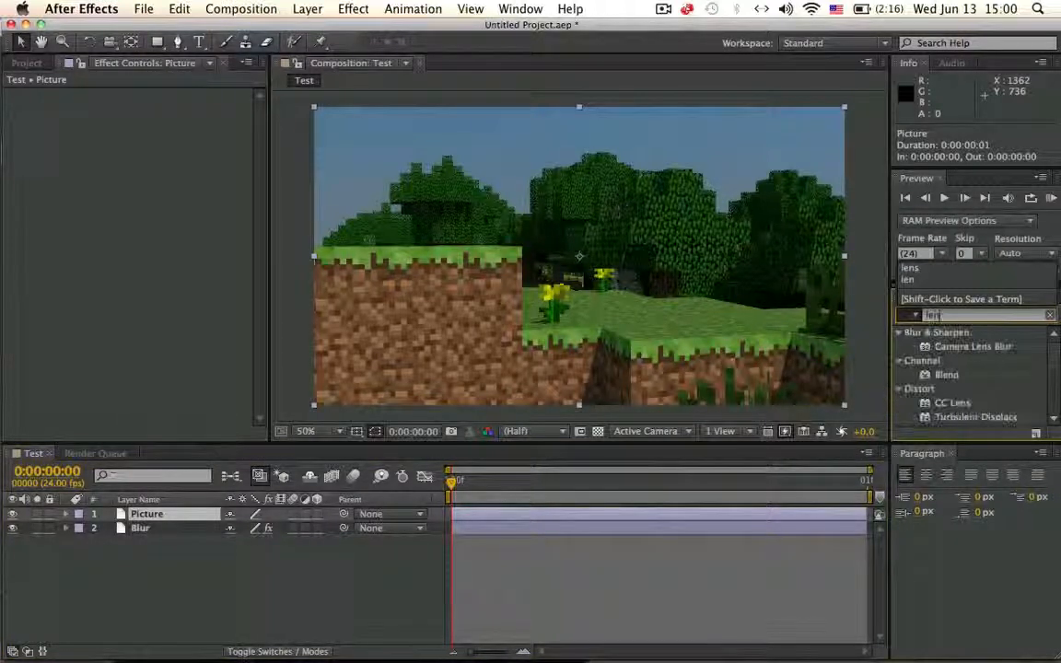
{"action": "left_click_drag", "start_coordinate": [974, 346], "coordinate": [645, 285]}
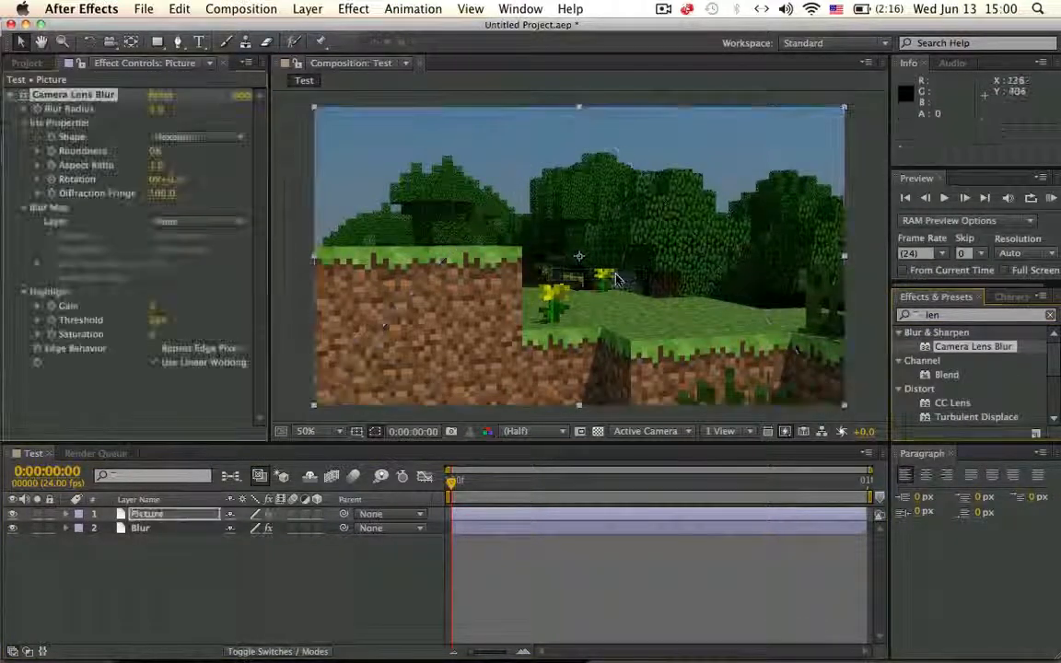
{"action": "left_click", "coordinate": [186, 221]}
{"action": "left_click", "coordinate": [182, 277]}
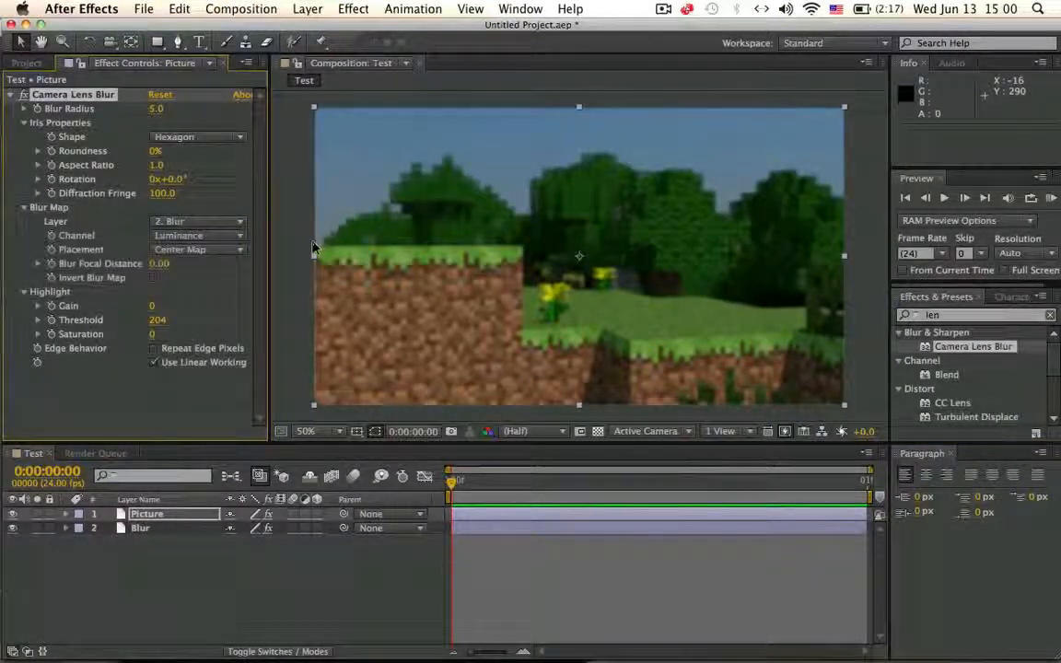
Adjust the Camera Lens Blur's Blur Focal Distance on the Picture layer, finishing at 0.45
{"action": "left_click_drag", "start_coordinate": [159, 263], "coordinate": [164, 256]}
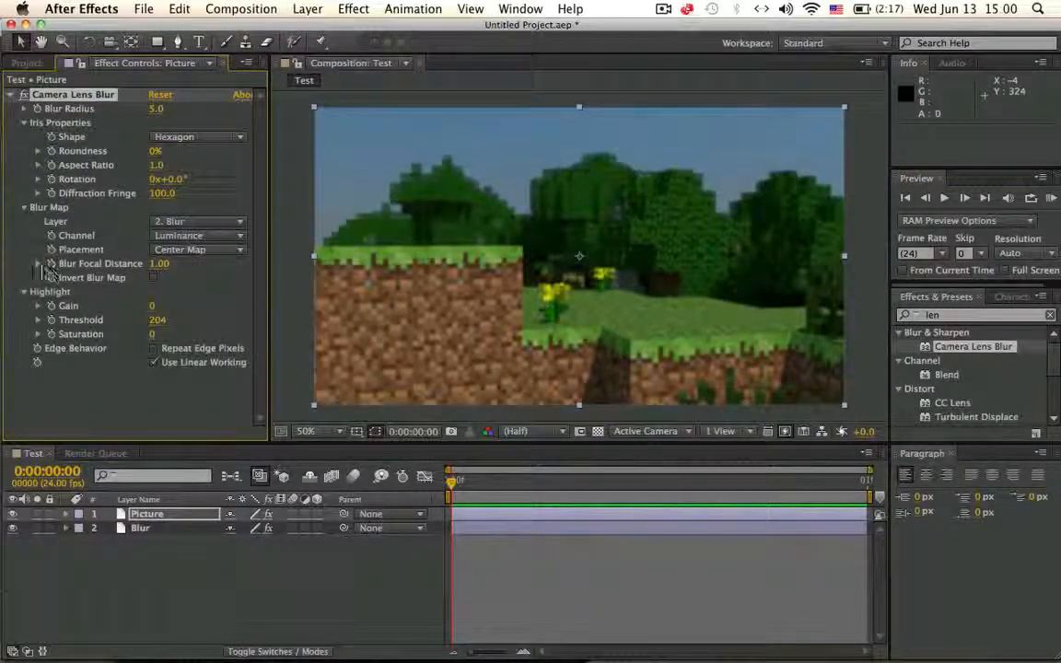
{"action": "left_click", "coordinate": [38, 264]}
{"action": "left_click_drag", "start_coordinate": [77, 287], "coordinate": [62, 291]}
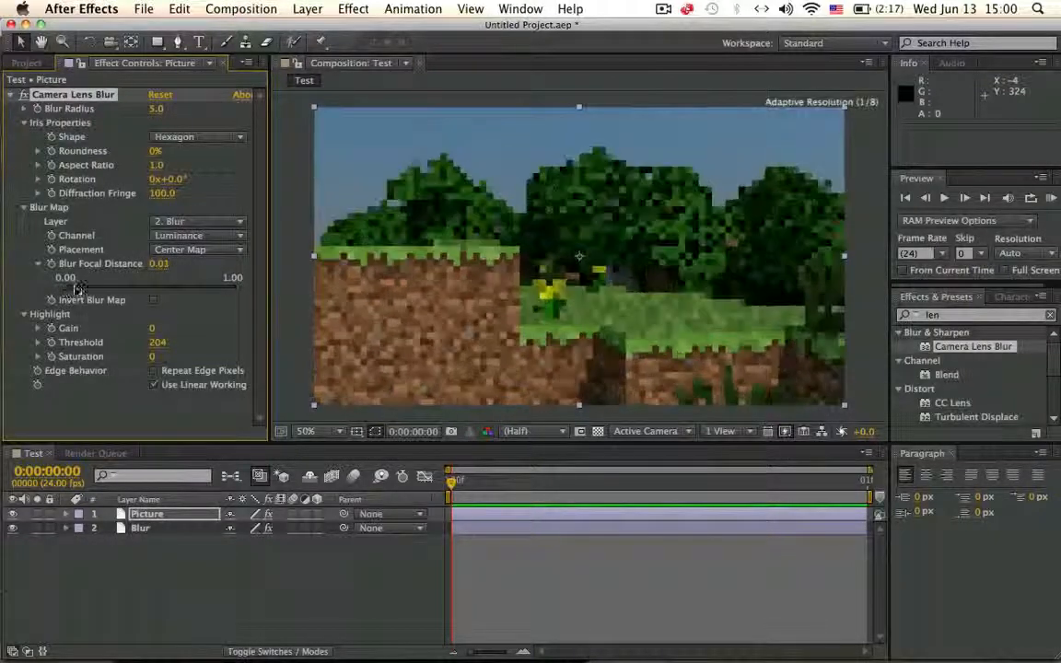
{"action": "left_click_drag", "start_coordinate": [62, 291], "coordinate": [166, 291]}
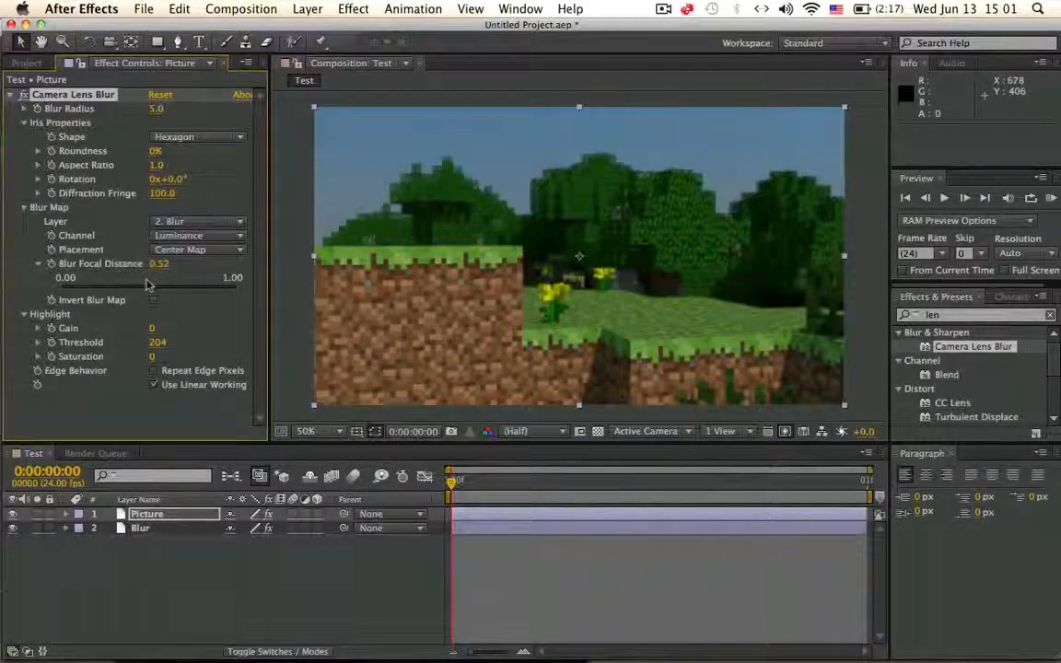
{"action": "left_click_drag", "start_coordinate": [153, 288], "coordinate": [151, 287]}
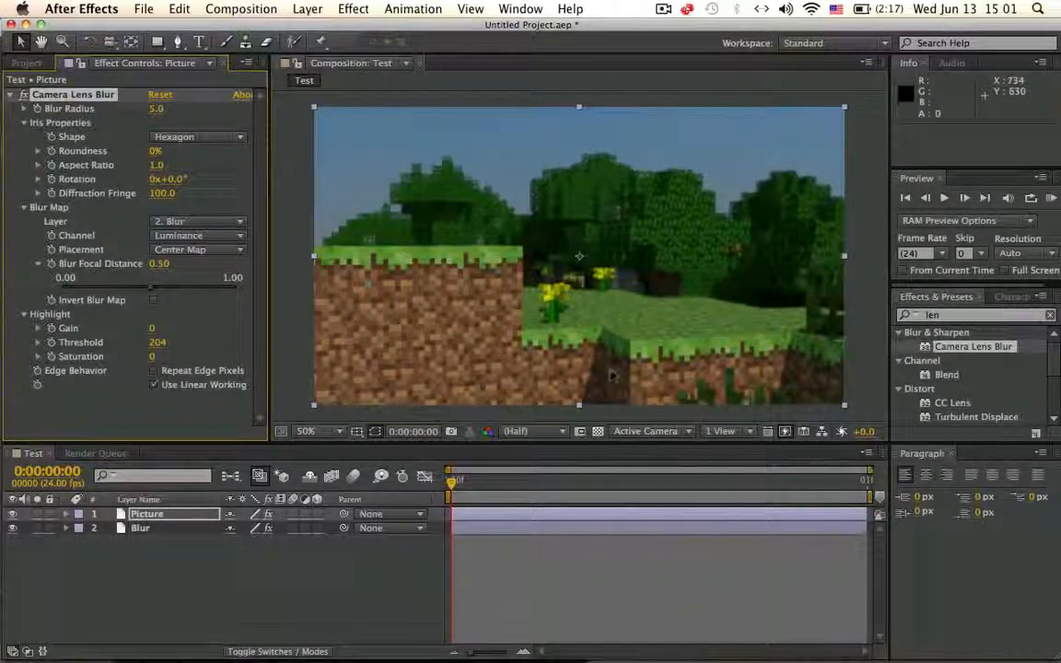
{"action": "left_click_drag", "start_coordinate": [150, 287], "coordinate": [143, 293]}
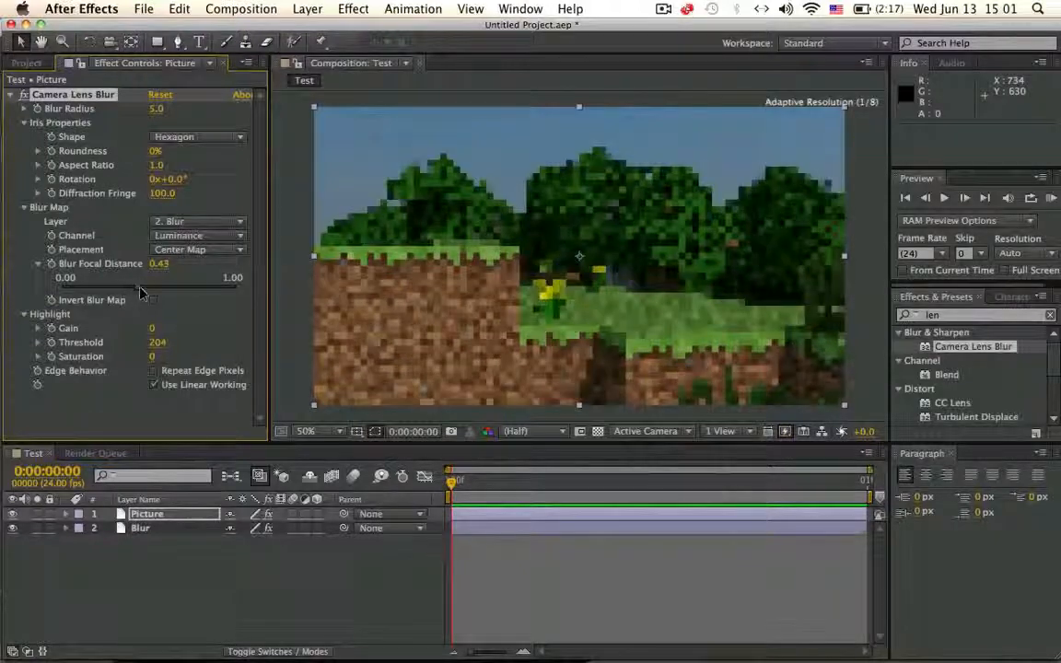
{"action": "left_click_drag", "start_coordinate": [126, 289], "coordinate": [125, 291]}
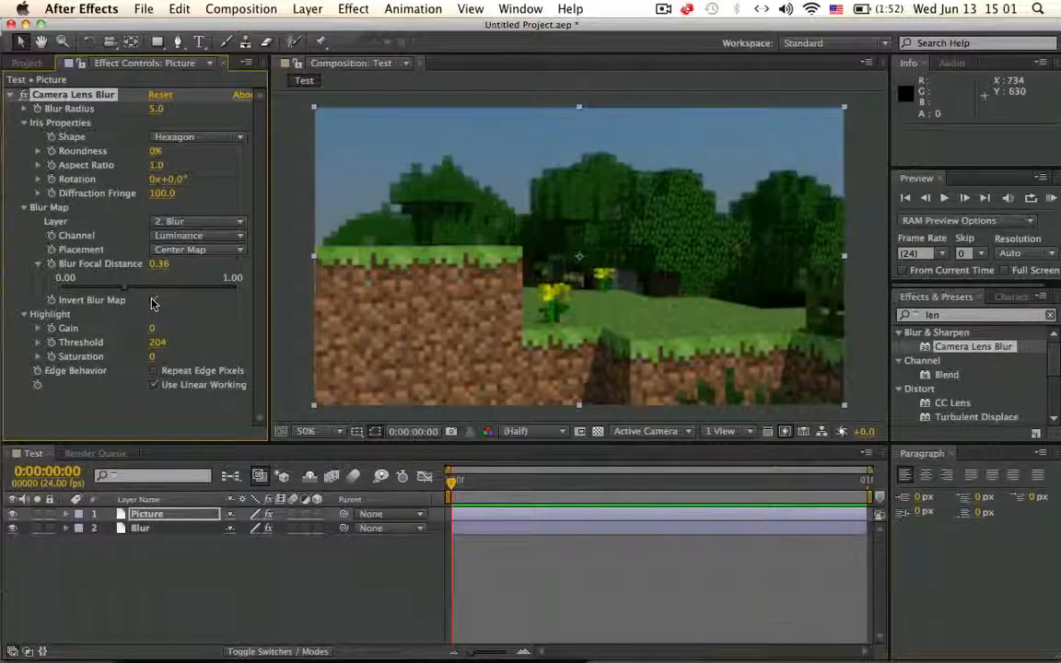
{"action": "left_click", "coordinate": [145, 290]}
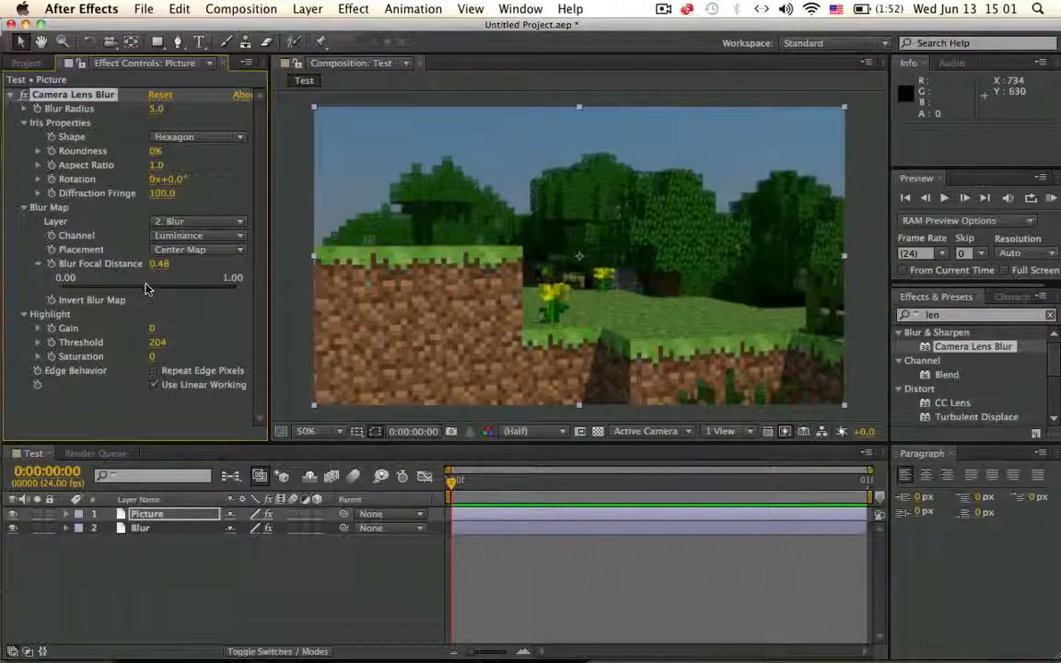
{"action": "left_click_drag", "start_coordinate": [146, 286], "coordinate": [140, 286]}
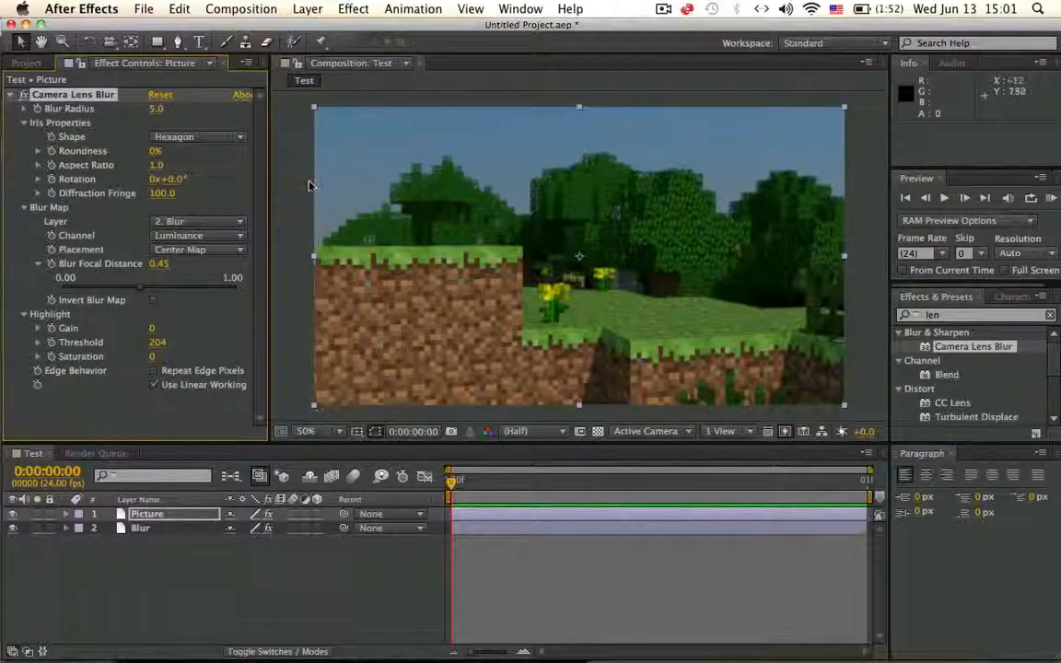
Try to queue the Test composition for rendering as the movie Test.mov, leaving its output settings unchanged
{"action": "left_click", "coordinate": [265, 9]}
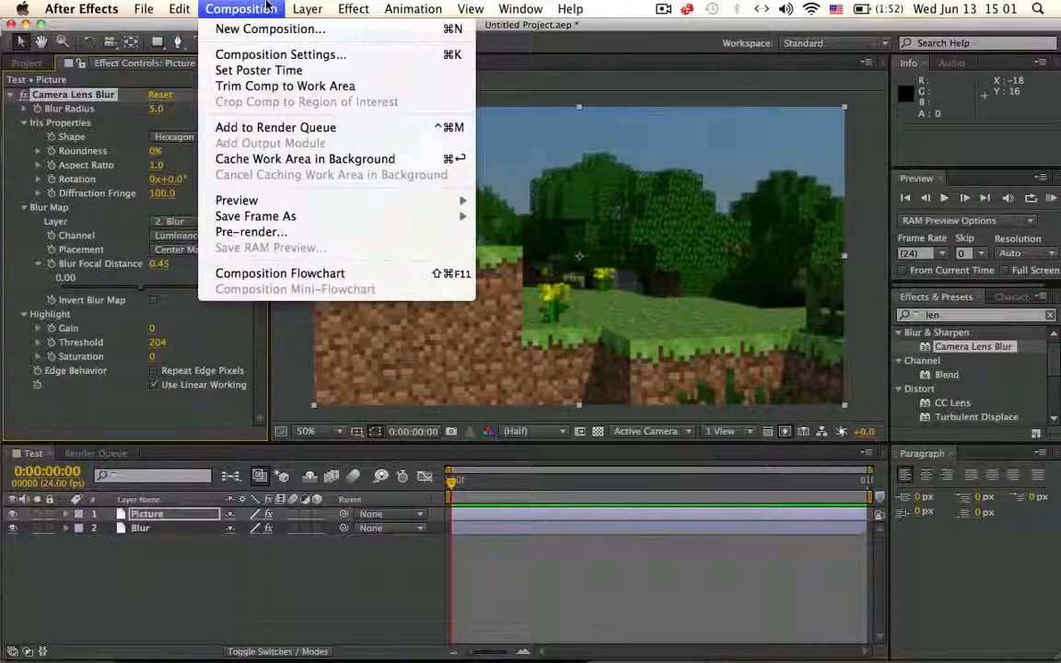
{"action": "left_click", "coordinate": [268, 8]}
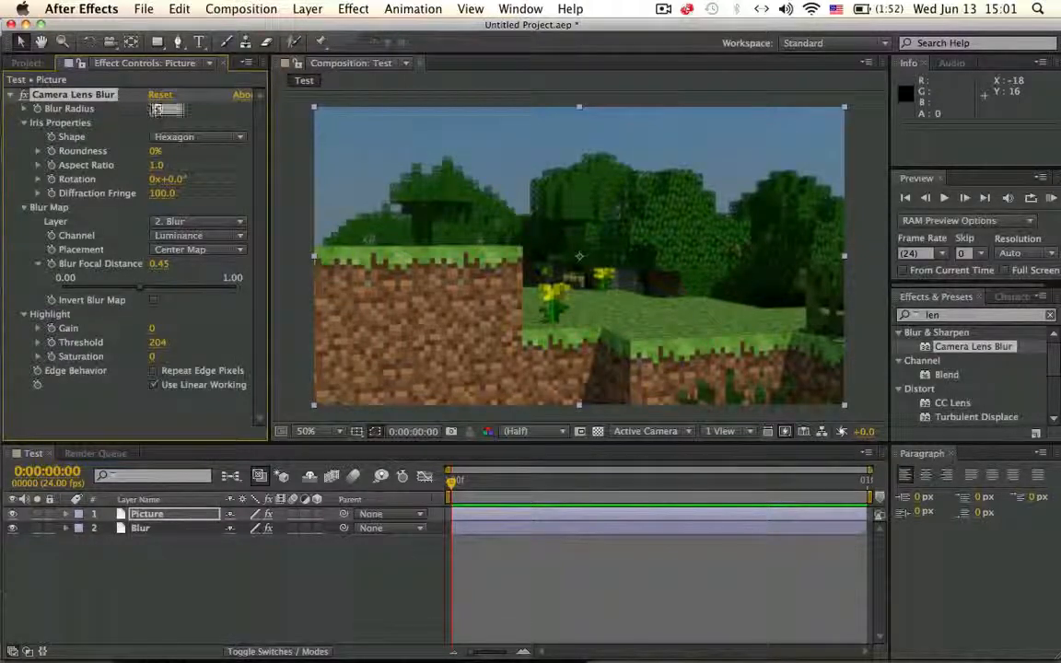
{"action": "left_click", "coordinate": [231, 9]}
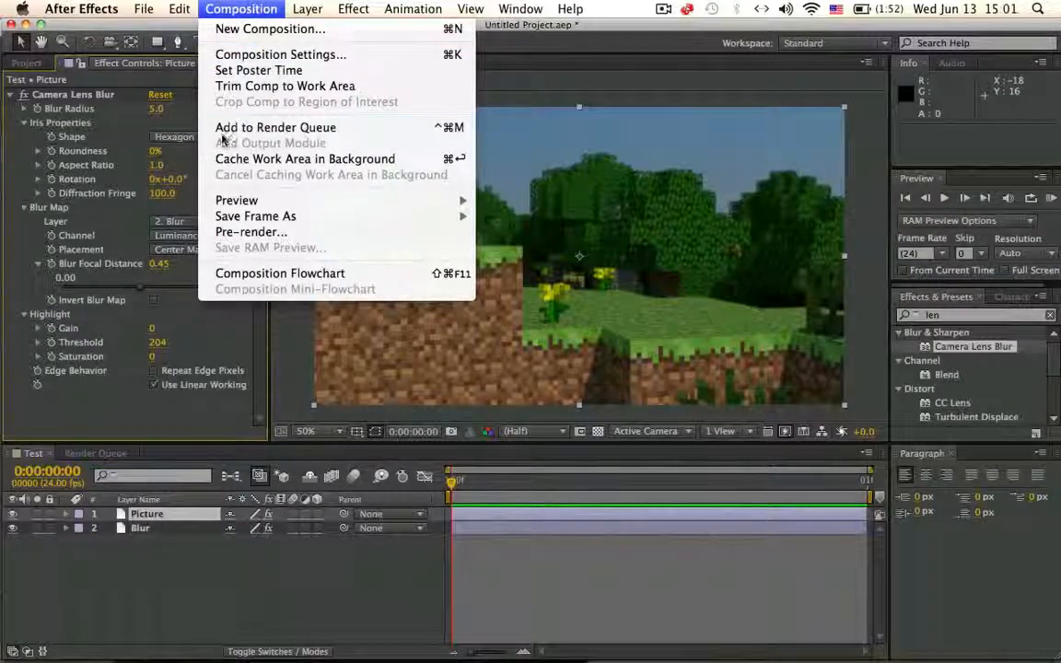
{"action": "left_click", "coordinate": [276, 127]}
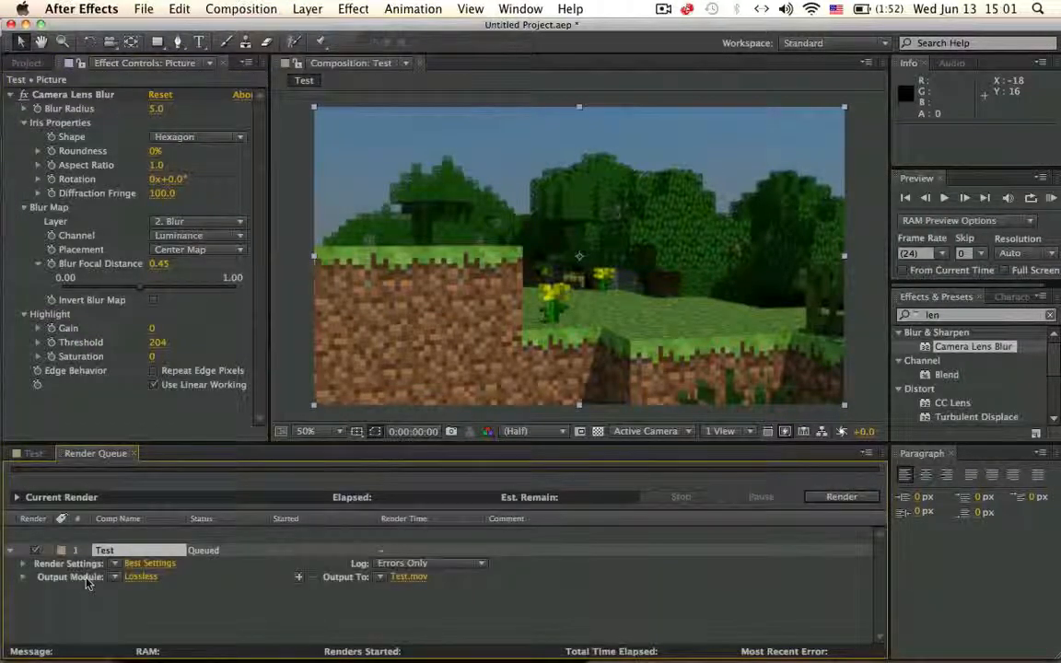
{"action": "left_click", "coordinate": [406, 578]}
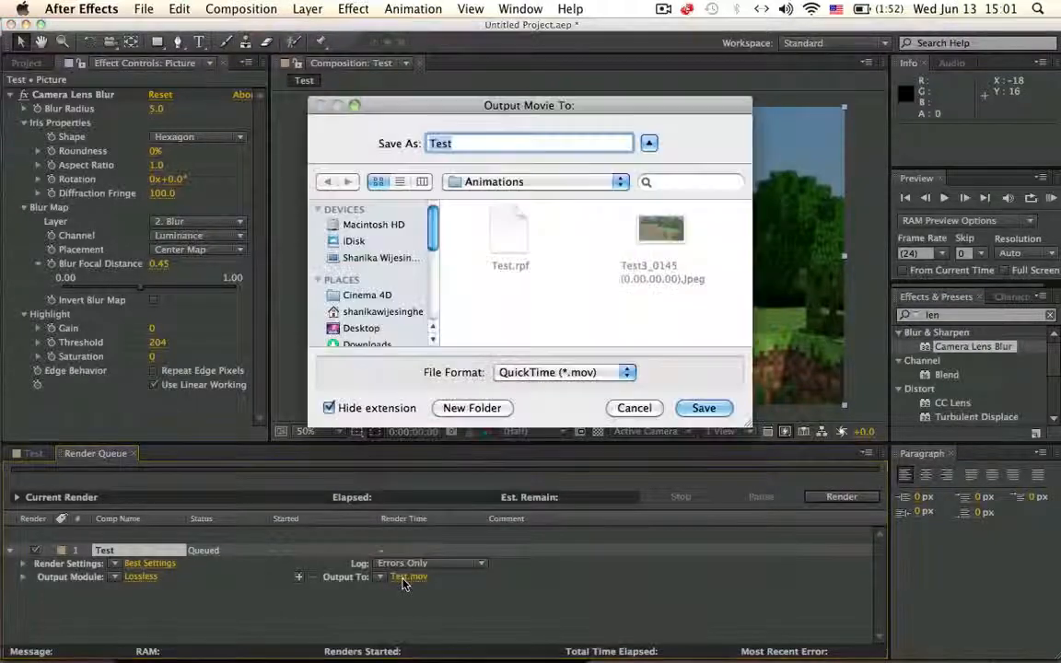
{"action": "left_click", "coordinate": [635, 409]}
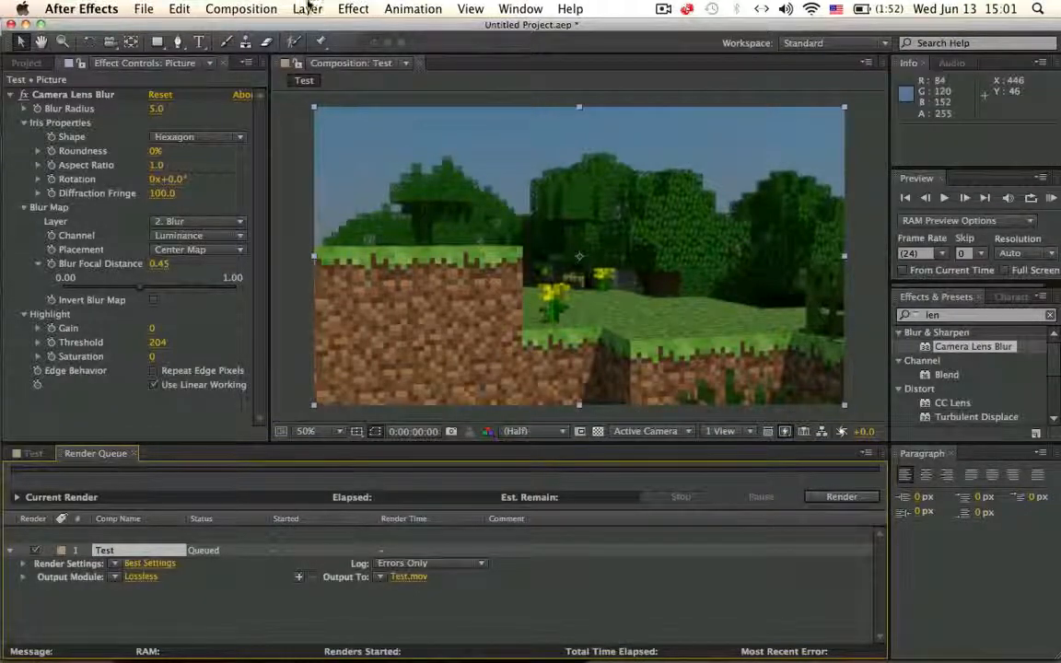
{"action": "left_click", "coordinate": [276, 8]}
{"action": "left_click", "coordinate": [277, 7]}
{"action": "left_click", "coordinate": [308, 9]}
{"action": "left_click", "coordinate": [309, 9]}
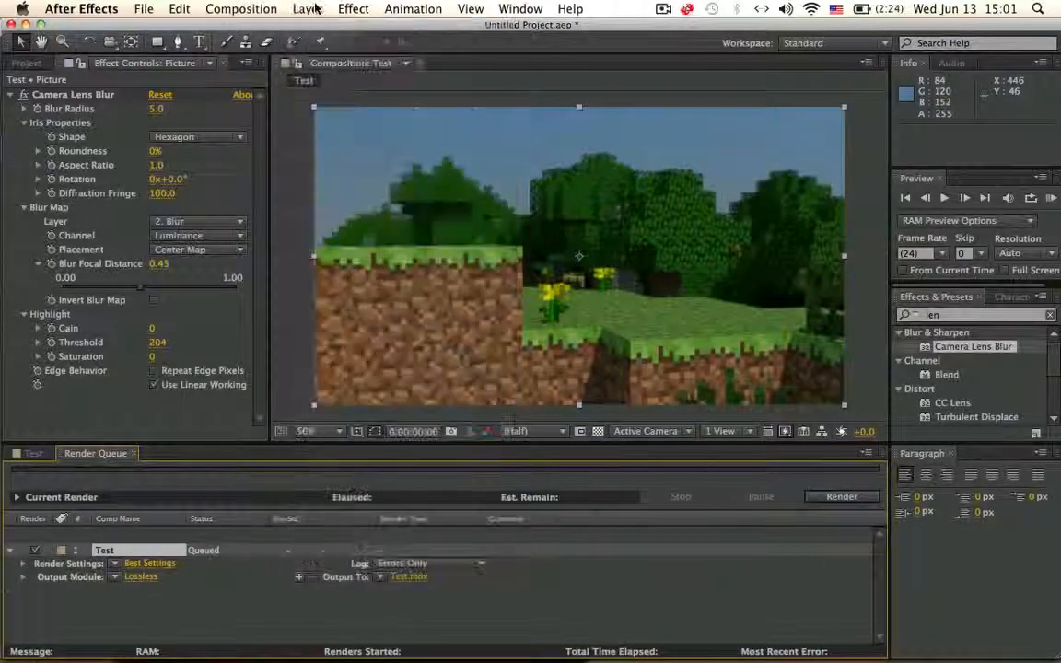
{"action": "left_click", "coordinate": [133, 453]}
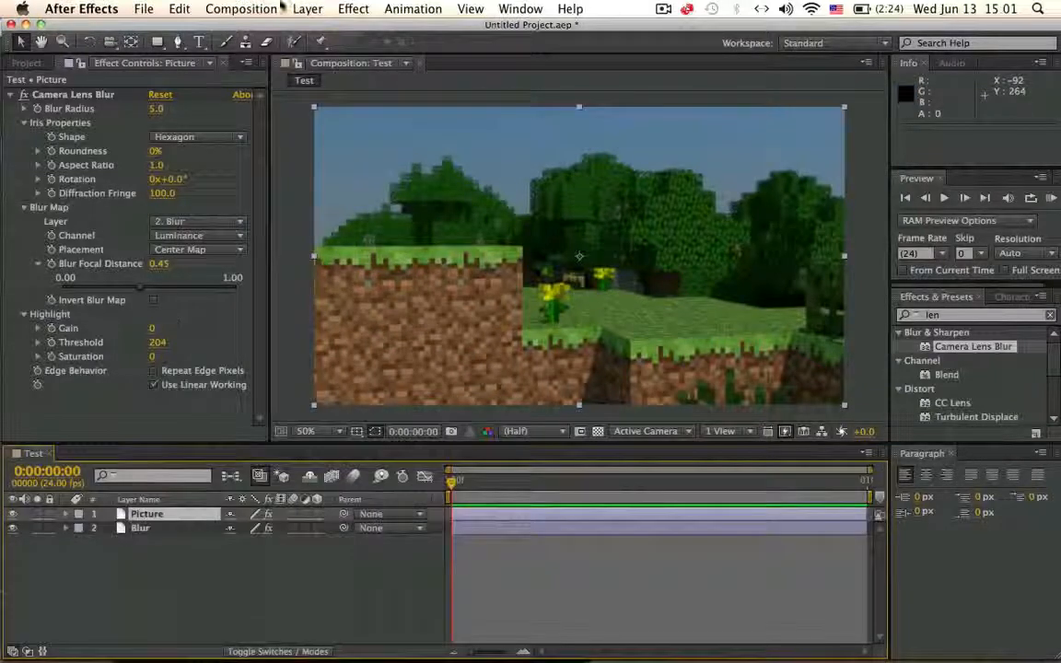
Queue the current frame to be saved as an image file and remove the Test.mov item from the render queue
{"action": "left_click", "coordinate": [277, 7]}
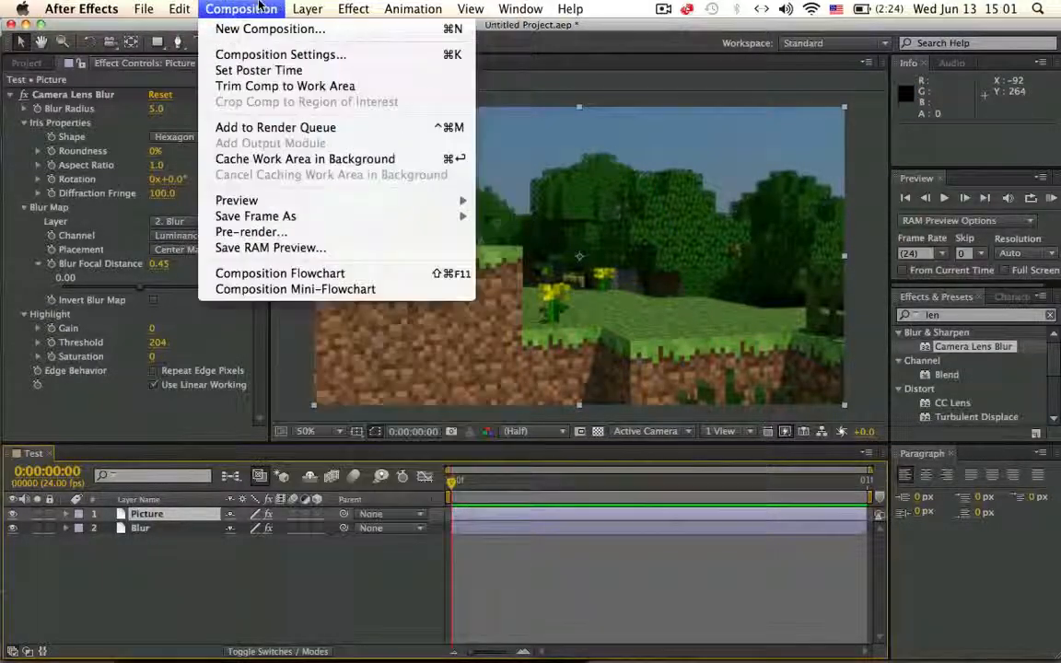
{"action": "mouse_move", "coordinate": [247, 216]}
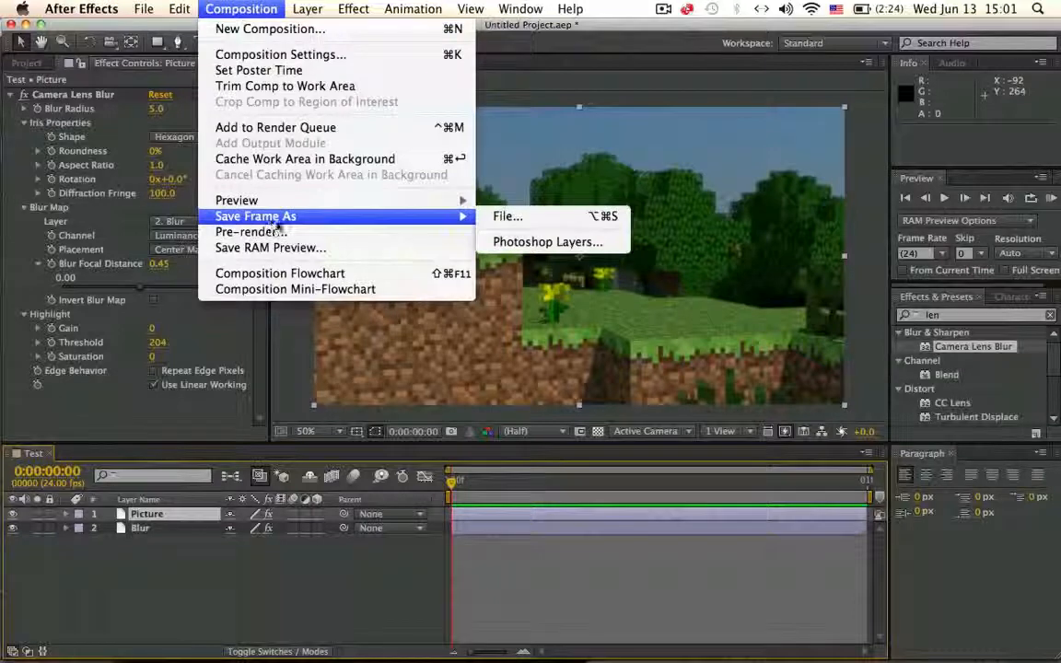
{"action": "left_click", "coordinate": [537, 220]}
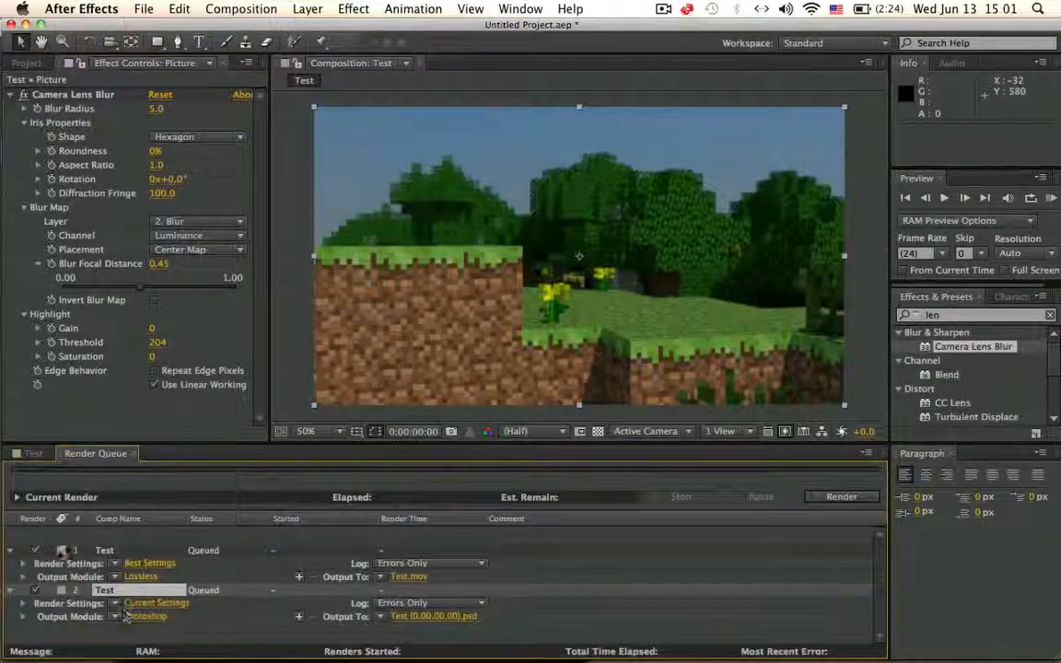
{"action": "left_click", "coordinate": [78, 551]}
{"action": "key", "text": "Delete"}
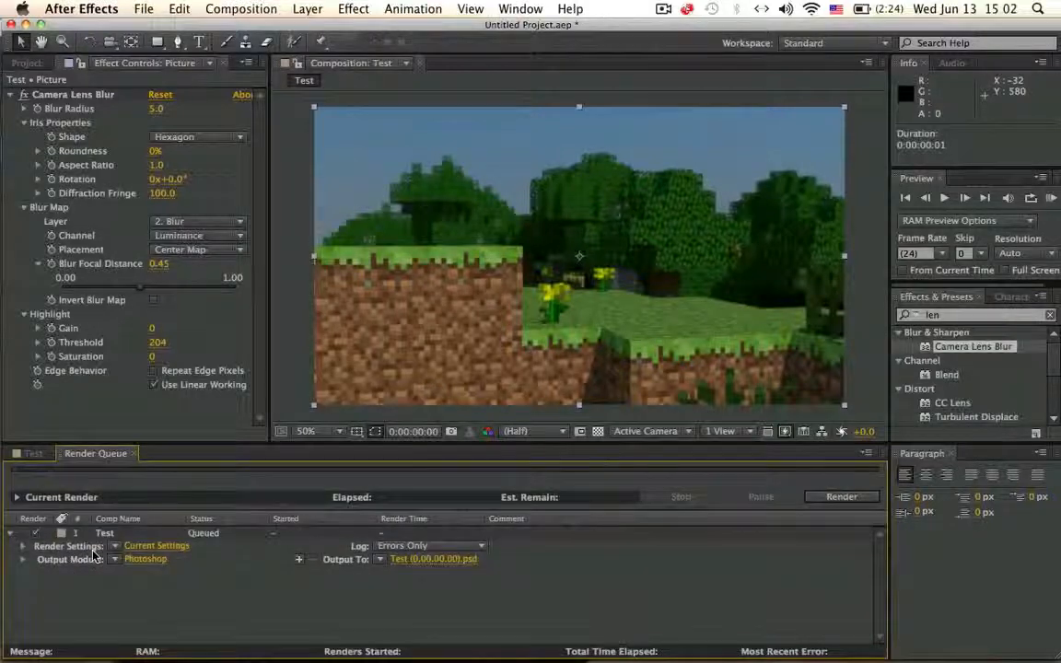
Try to save the queued frame's output under the file name Test.jpeg
{"action": "left_click", "coordinate": [450, 561]}
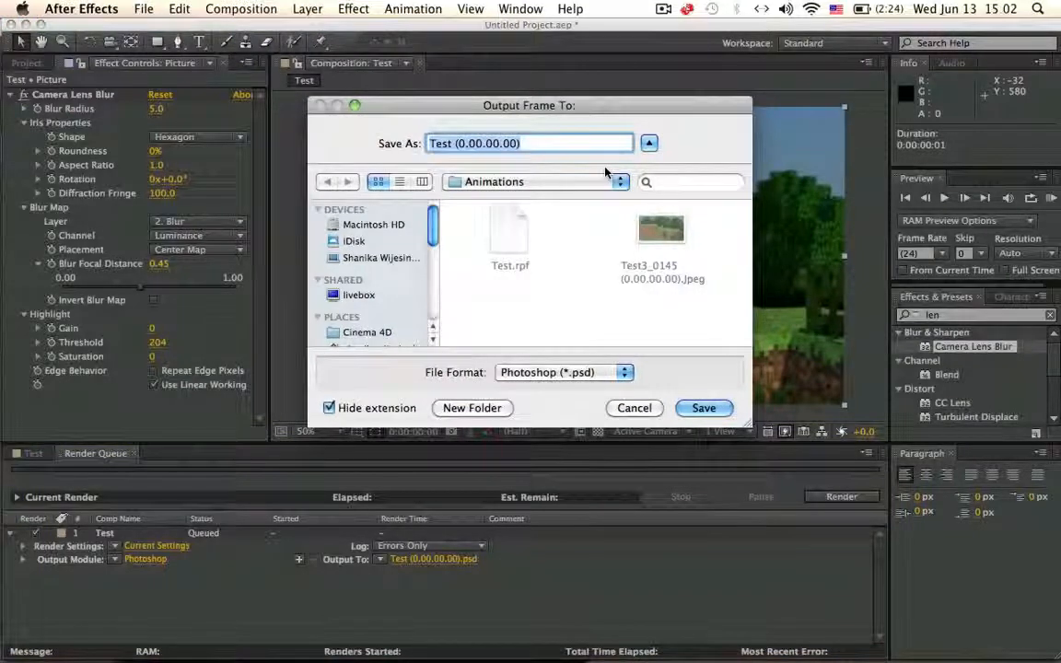
{"action": "type", "text": "Test"}
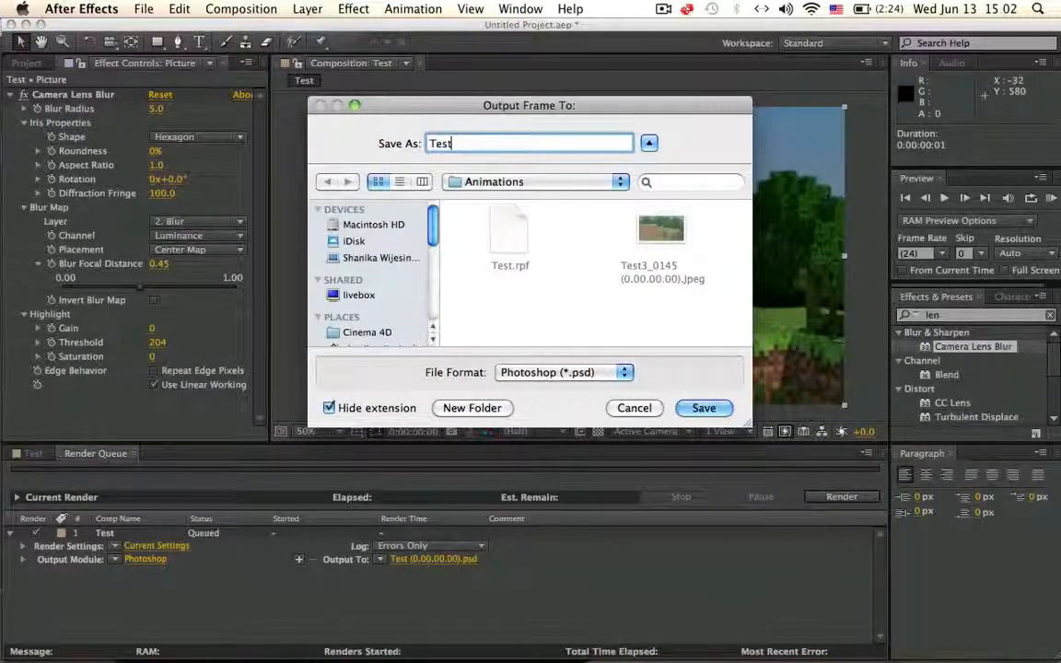
{"action": "type", "text": ".p"}
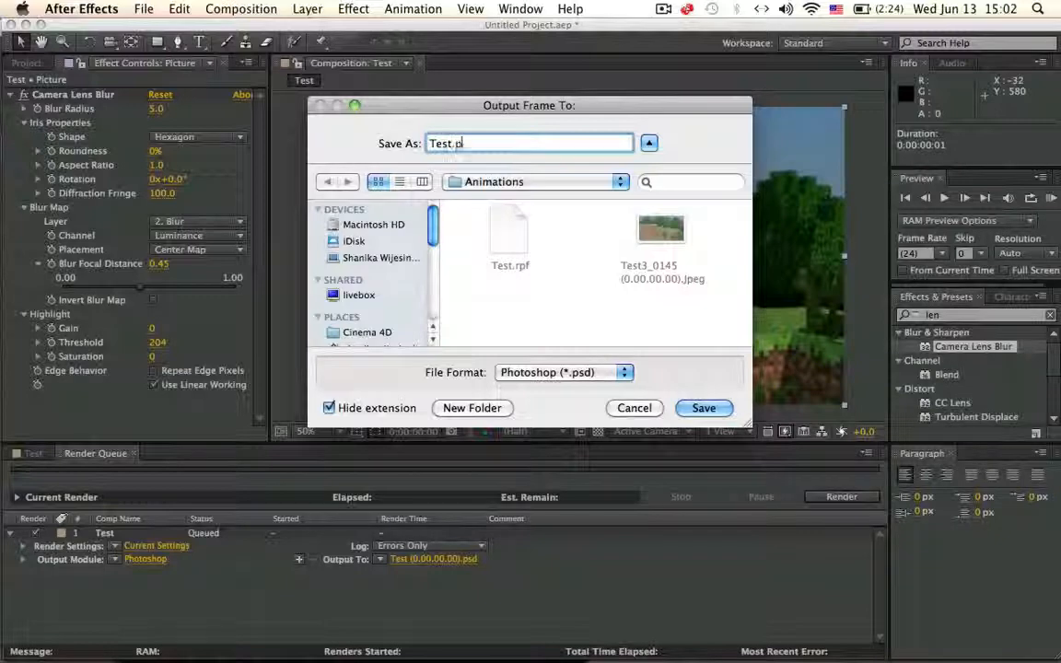
{"action": "type", "text": "peg"}
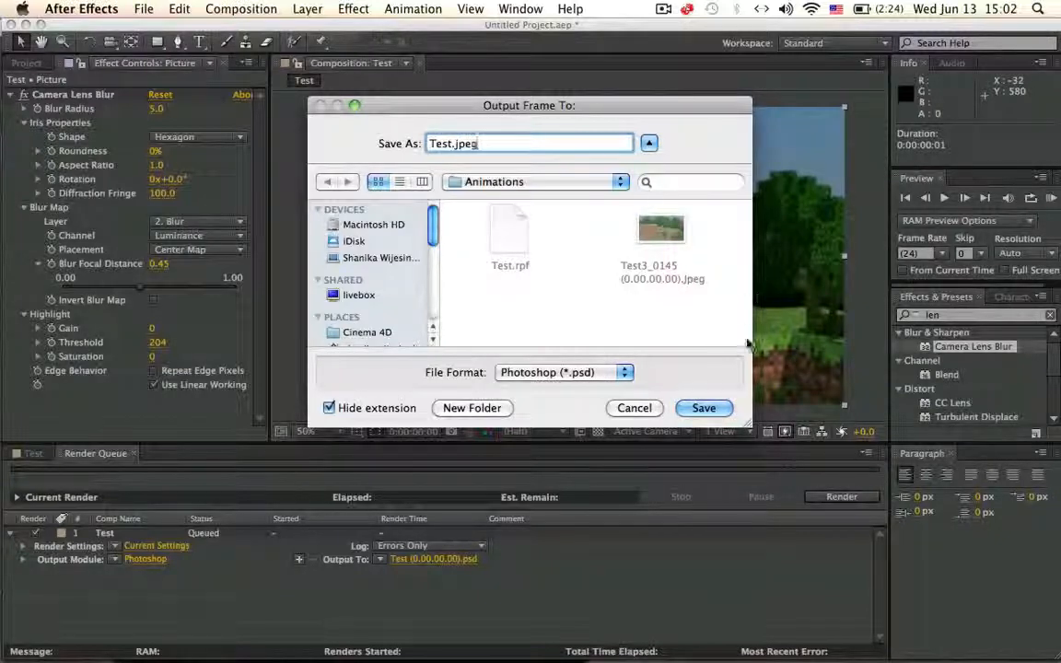
{"action": "left_click", "coordinate": [704, 408]}
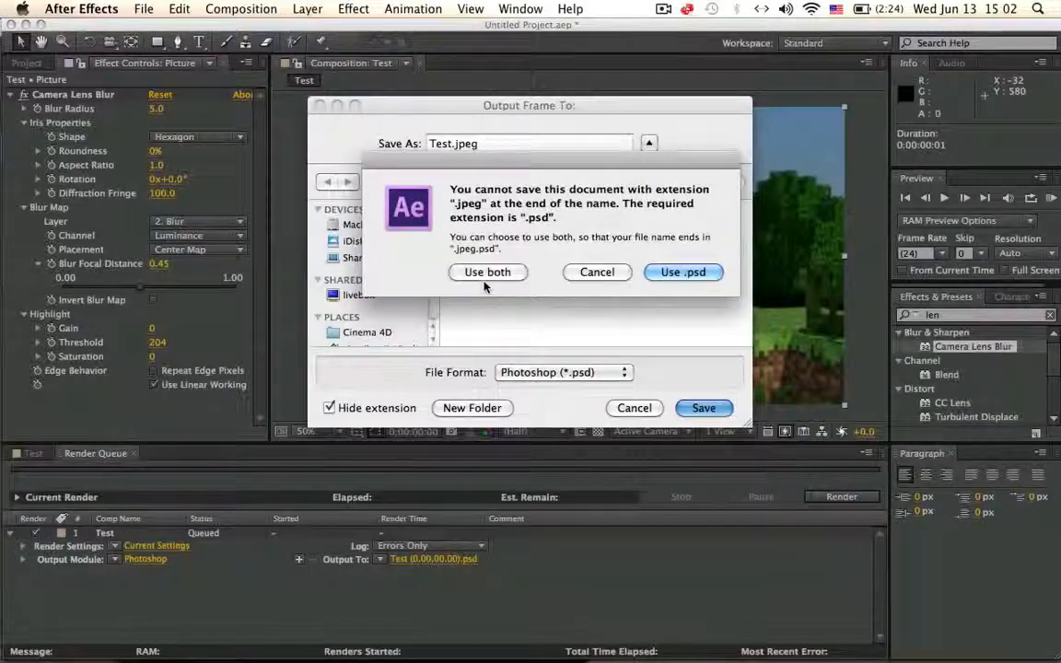
{"action": "left_click", "coordinate": [597, 272]}
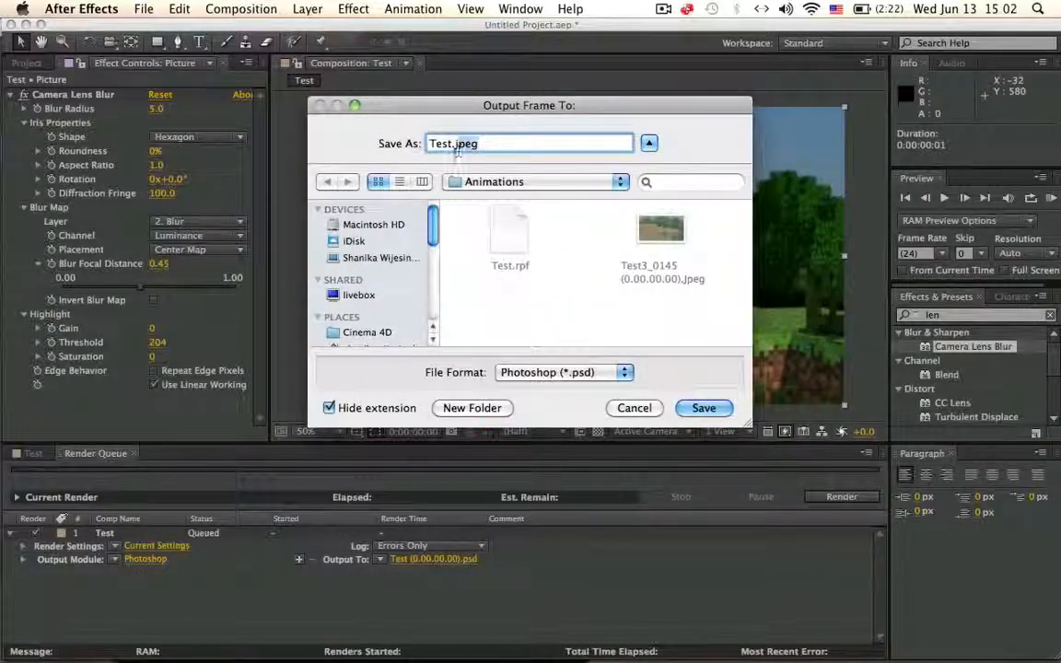
Name the output frame Test and save it in Photoshop format in the Animations folder
{"action": "key", "text": "BackSpace"}
{"action": "key", "text": "BackSpace"}
{"action": "key", "text": "BackSpace"}
{"action": "key", "text": "BackSpace"}
{"action": "key", "text": "BackSpace"}
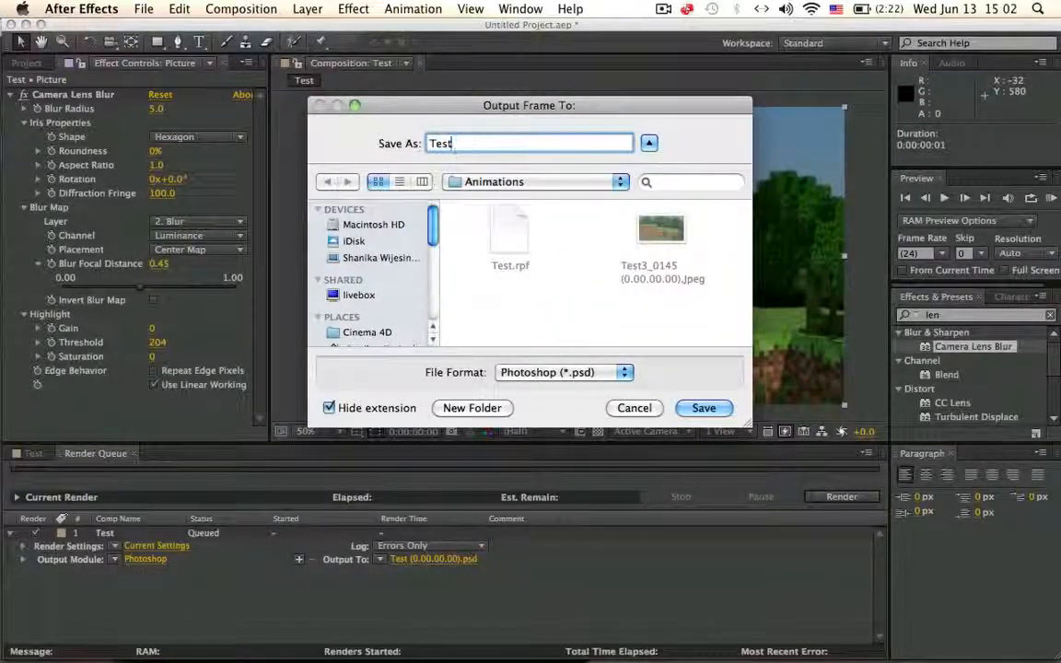
{"action": "left_click", "coordinate": [704, 408]}
Open the Minecraft folder from the desktop in Finder and select its Cinema 4D folder
{"action": "key", "text": "F11"}
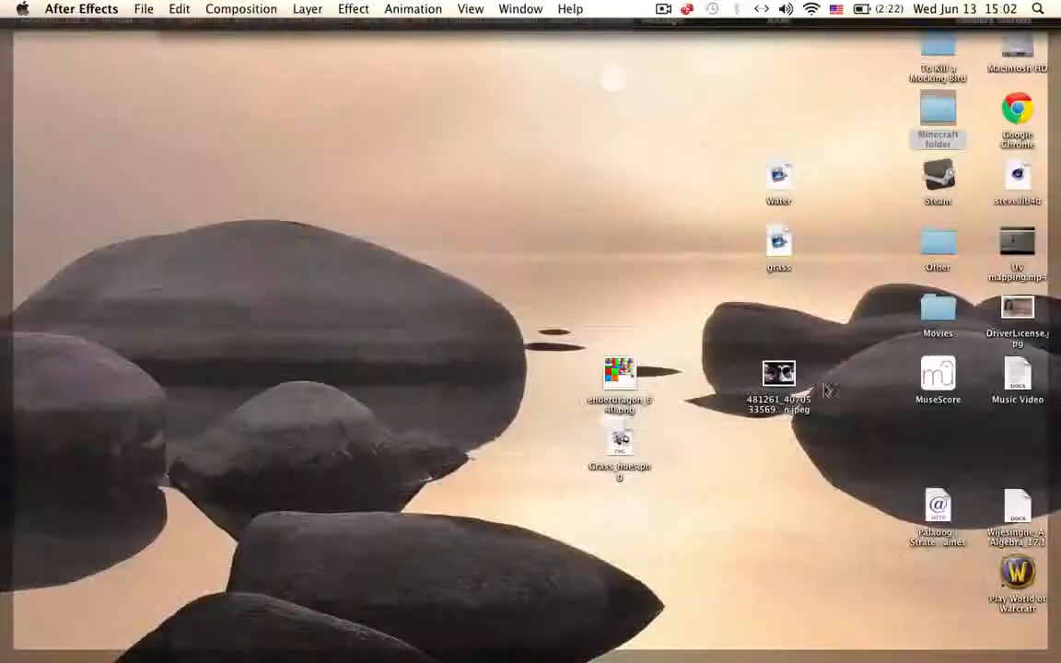
{"action": "double_click", "coordinate": [938, 111]}
{"action": "key", "text": "F11"}
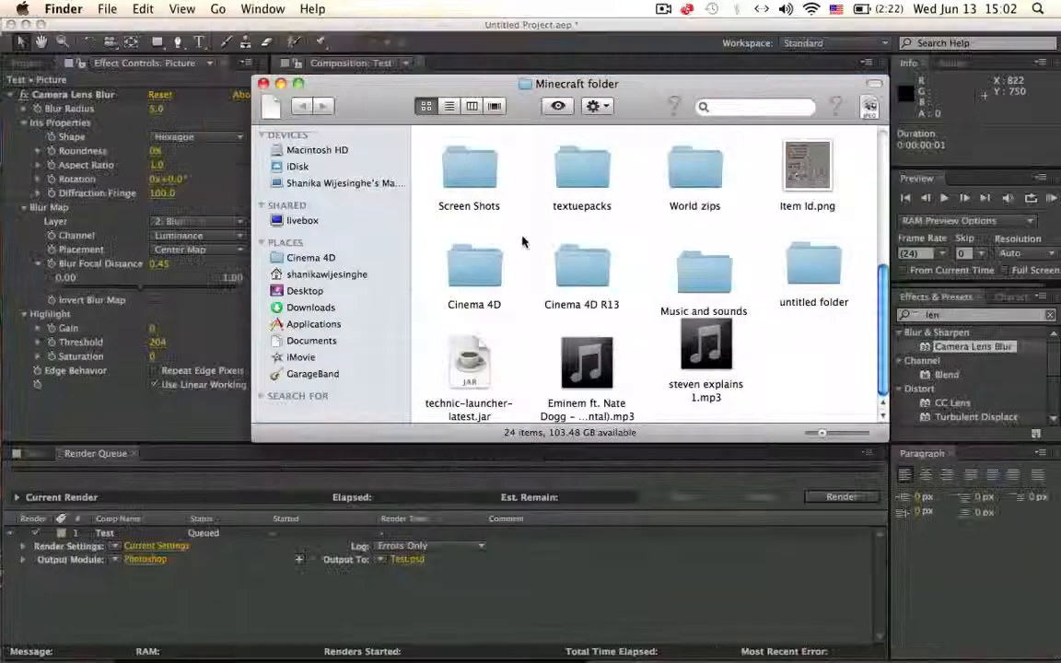
{"action": "left_click", "coordinate": [472, 267]}
Switch back to After Effects and render the queued Test.psd frame
{"action": "left_click", "coordinate": [823, 481]}
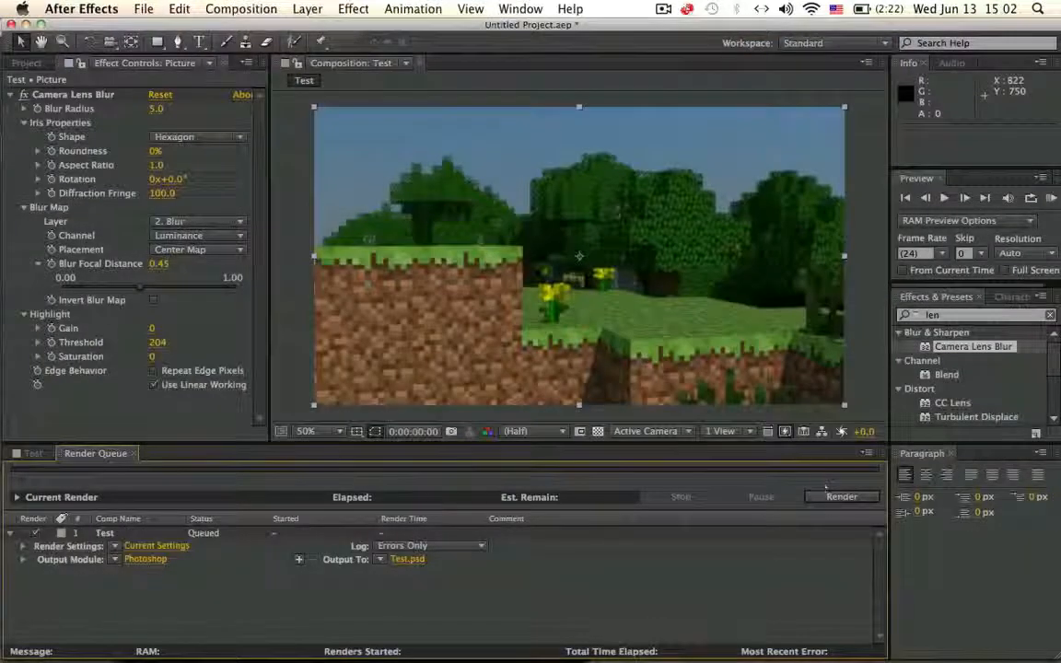
{"action": "left_click", "coordinate": [834, 500]}
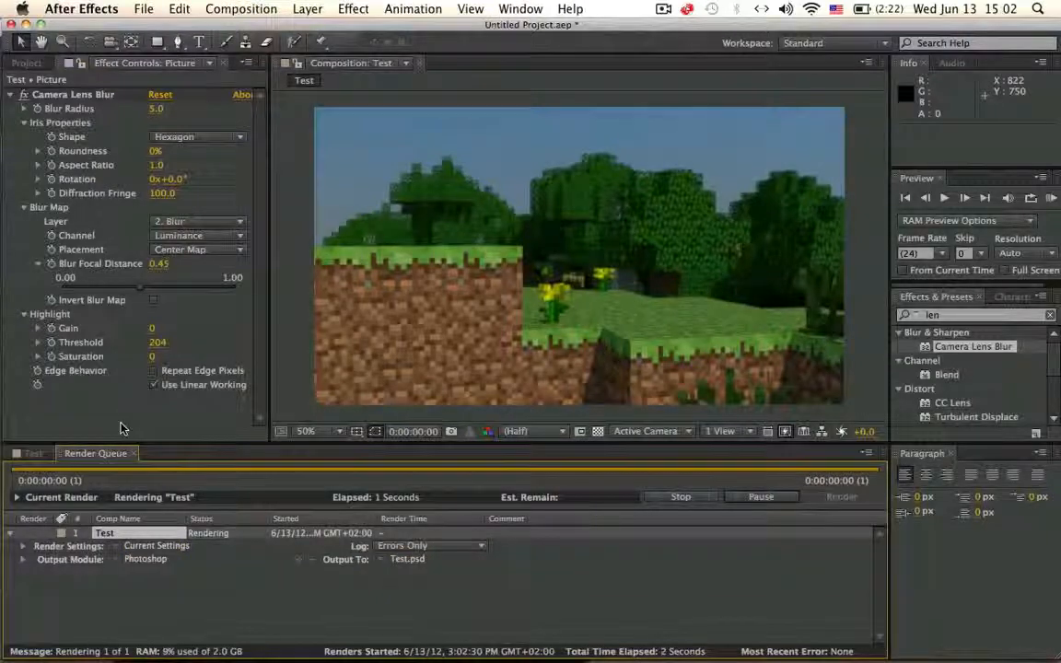
Switch to the Minecraft folder in Finder, go to Cinema 4D's Animations folder and select the rendered Test.psd
{"action": "key", "text": "F9"}
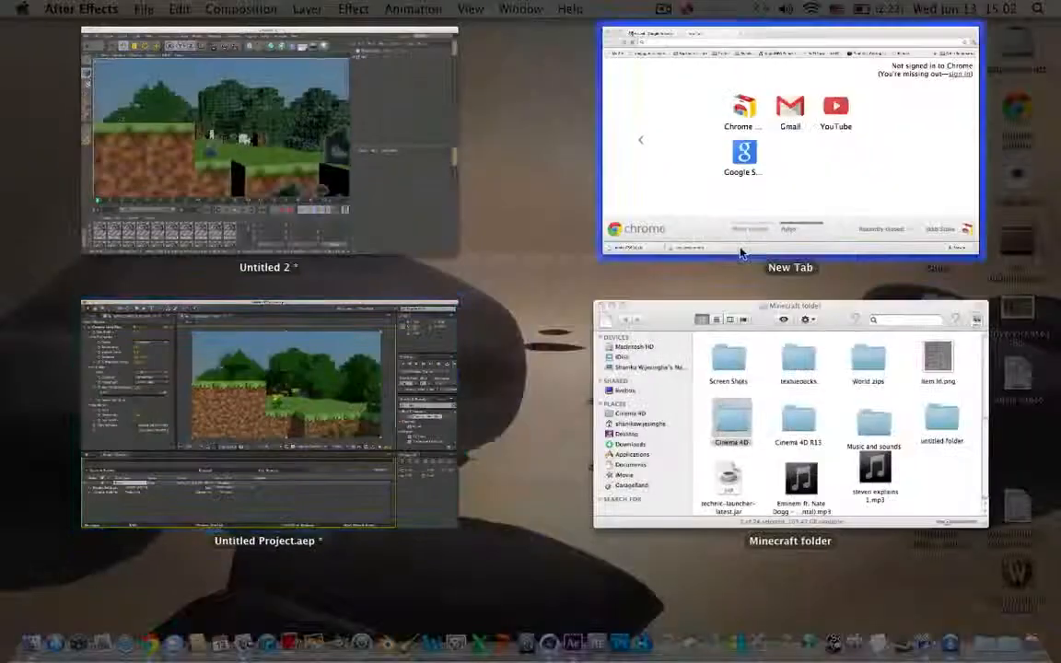
{"action": "left_click", "coordinate": [783, 405]}
{"action": "double_click", "coordinate": [488, 262]}
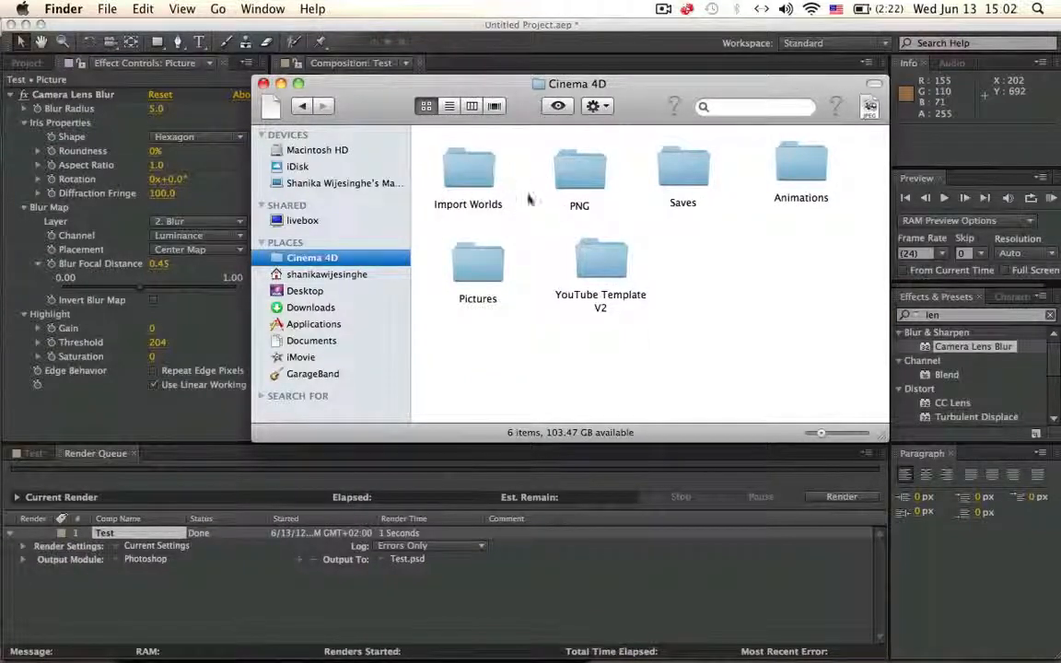
{"action": "double_click", "coordinate": [798, 164]}
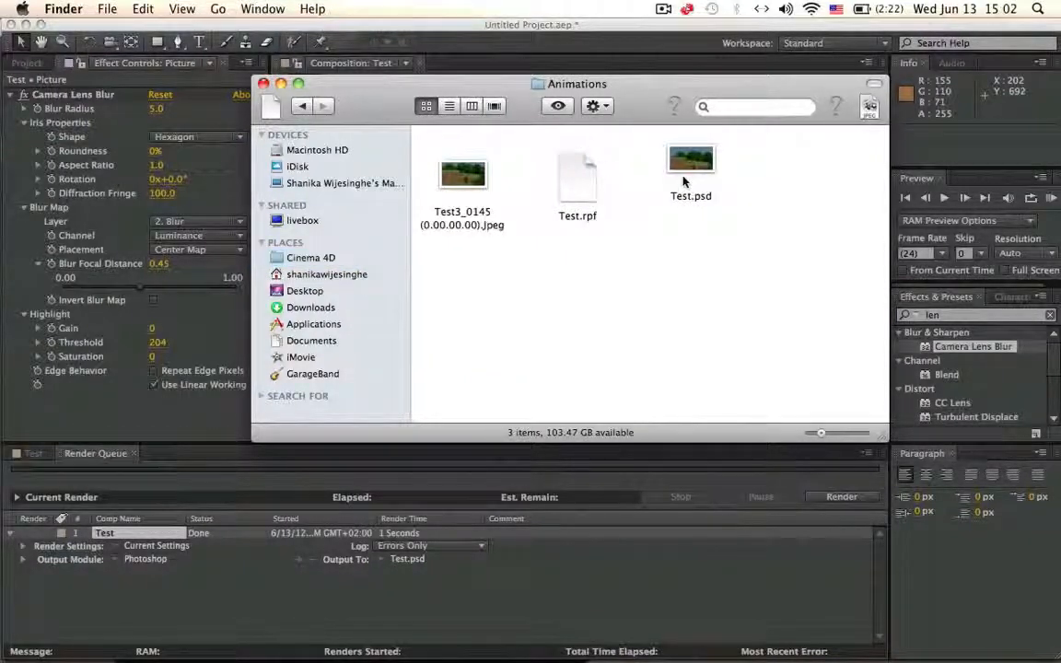
{"action": "left_click", "coordinate": [674, 169]}
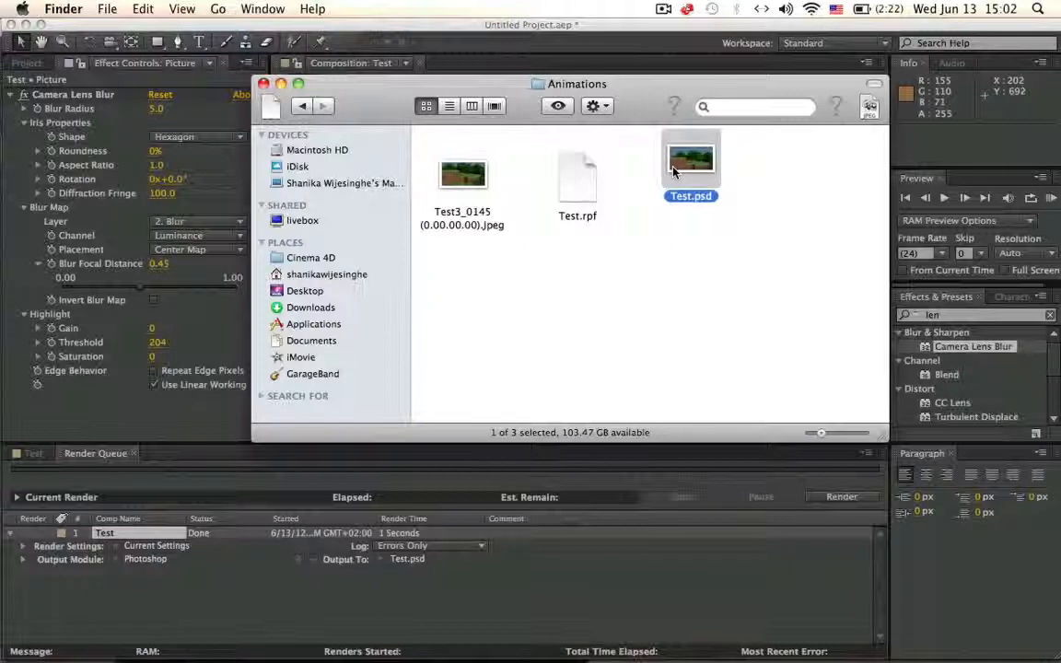
Rename the rendered Test.psd in the Animations folder to Test.jpeg and accept the change to the .jpeg extension
{"action": "key", "text": "Left"}
{"action": "key", "text": "Left"}
{"action": "left_click", "coordinate": [656, 167]}
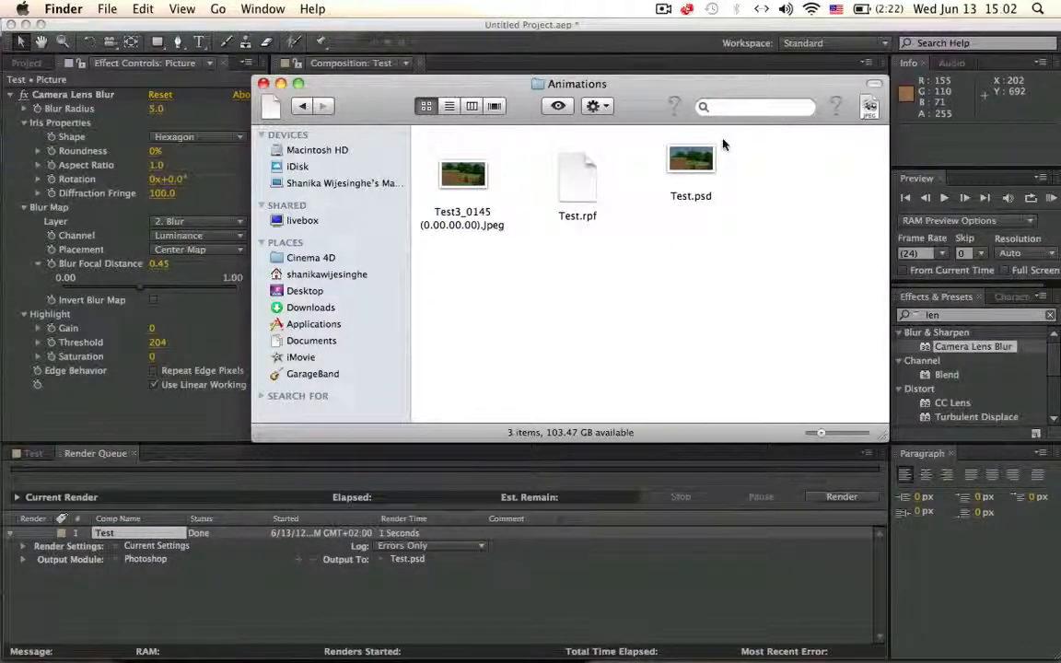
{"action": "left_click", "coordinate": [693, 164]}
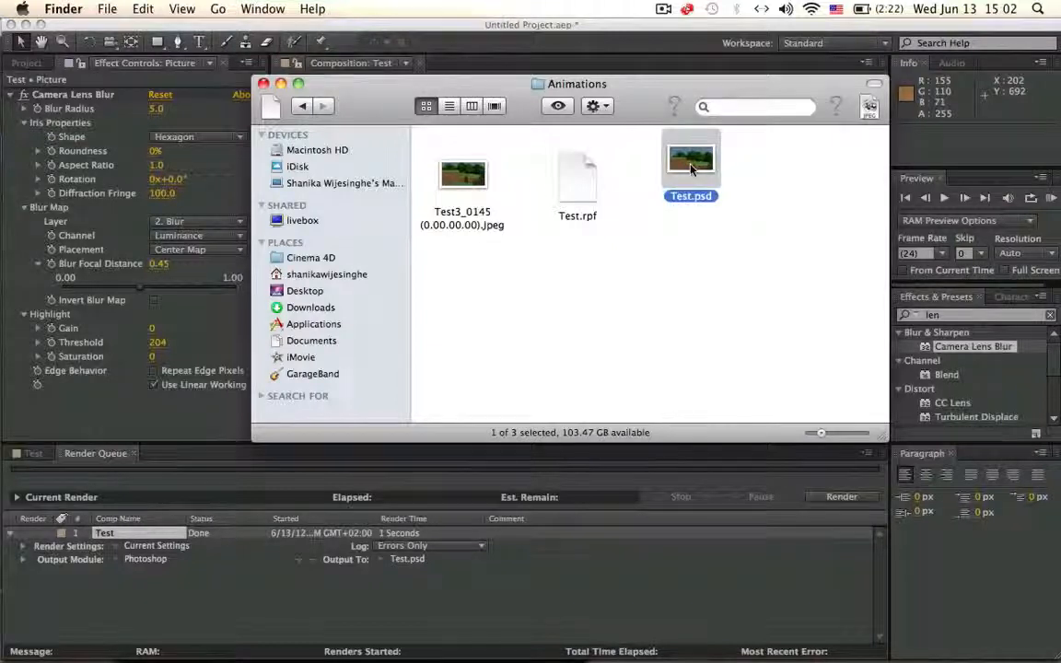
{"action": "key", "text": "Return"}
{"action": "key", "text": "Right"}
{"action": "key", "text": "Right"}
{"action": "key", "text": "Right"}
{"action": "key", "text": "Right"}
{"action": "key", "text": "Right"}
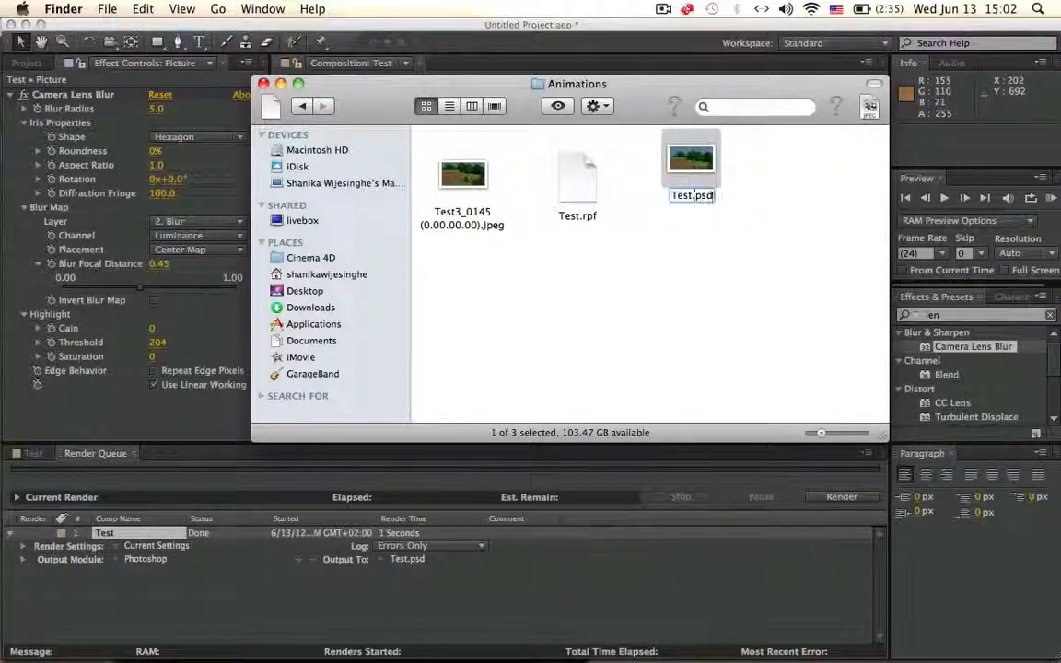
{"action": "key", "text": "BackSpace"}
{"action": "key", "text": "BackSpace"}
{"action": "key", "text": "BackSpace"}
{"action": "type", "text": "jepg"}
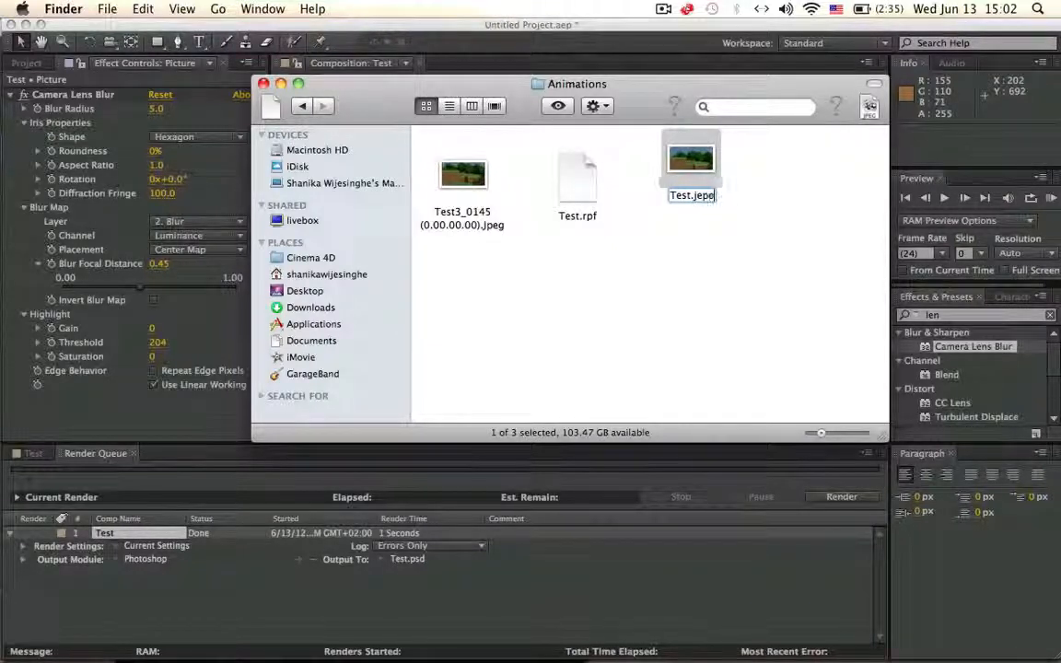
{"action": "key", "text": "BackSpace"}
{"action": "key", "text": "BackSpace"}
{"action": "key", "text": "BackSpace"}
{"action": "type", "text": "peg"}
{"action": "key", "text": "Return"}
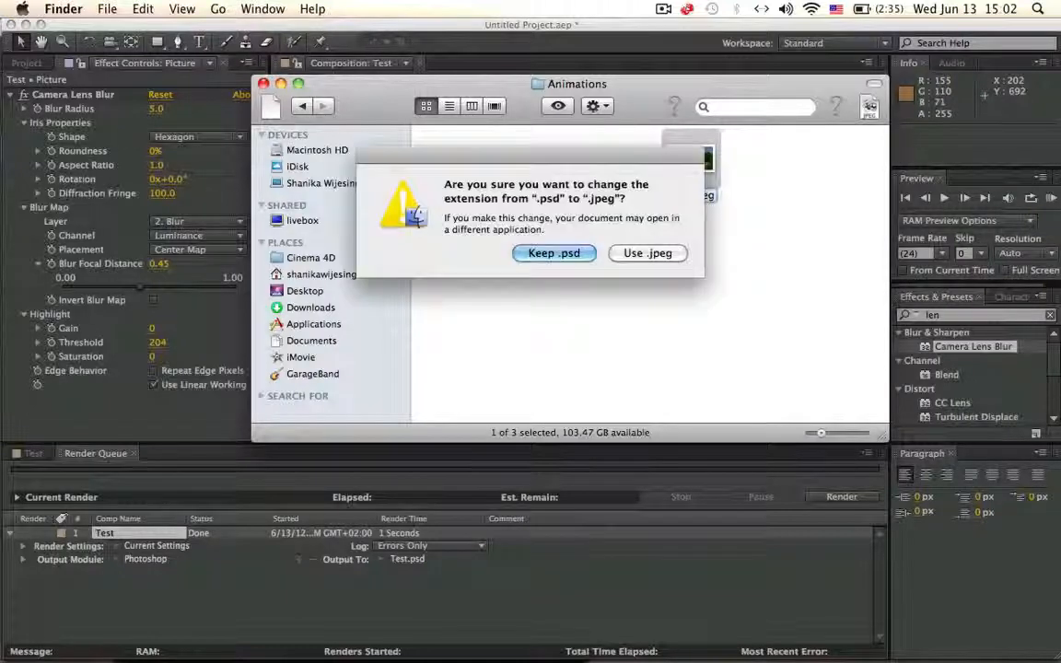
{"action": "left_click", "coordinate": [675, 263]}
Open Test.jpeg in Preview, examine the blurred background and the sharper foreground areas, and close the image
{"action": "double_click", "coordinate": [687, 161]}
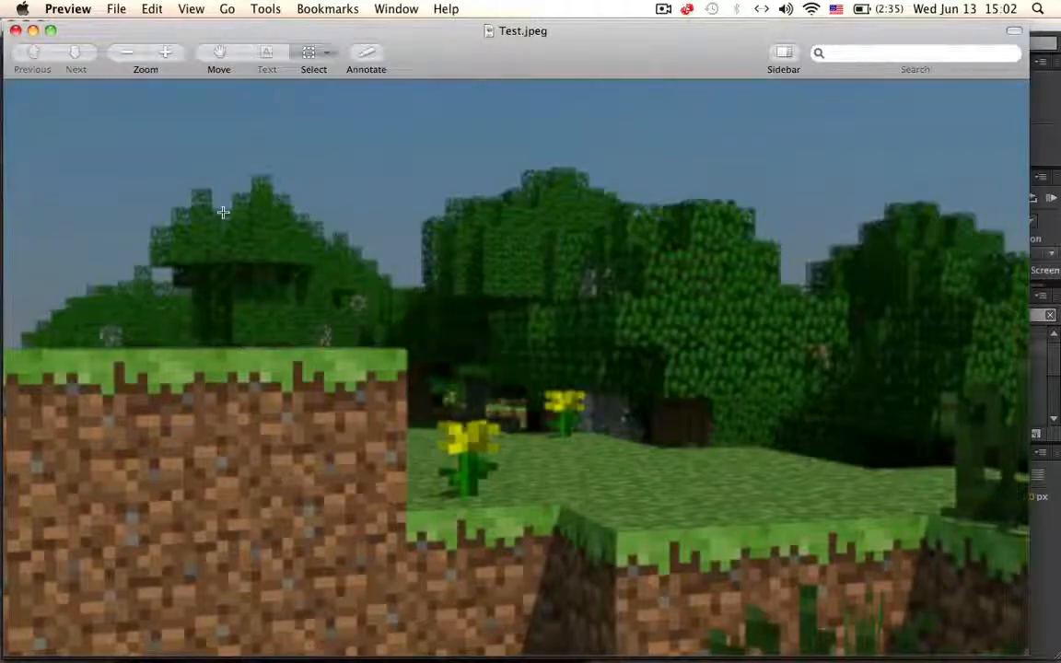
{"action": "left_click_drag", "start_coordinate": [113, 184], "coordinate": [403, 398]}
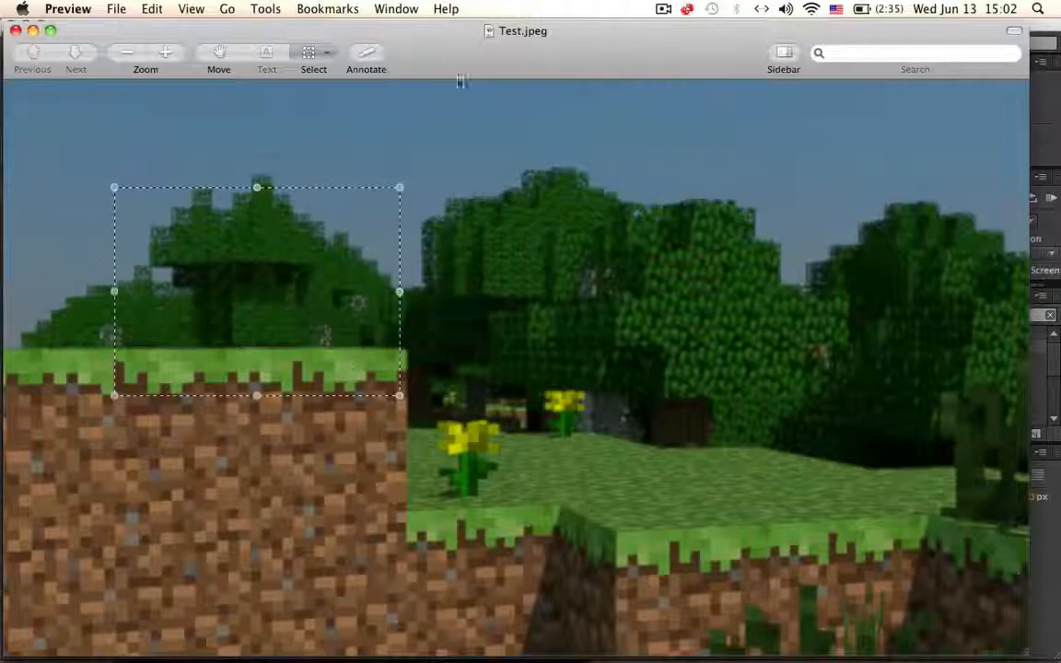
{"action": "left_click_drag", "start_coordinate": [496, 231], "coordinate": [730, 520]}
{"action": "left_click", "coordinate": [815, 391]}
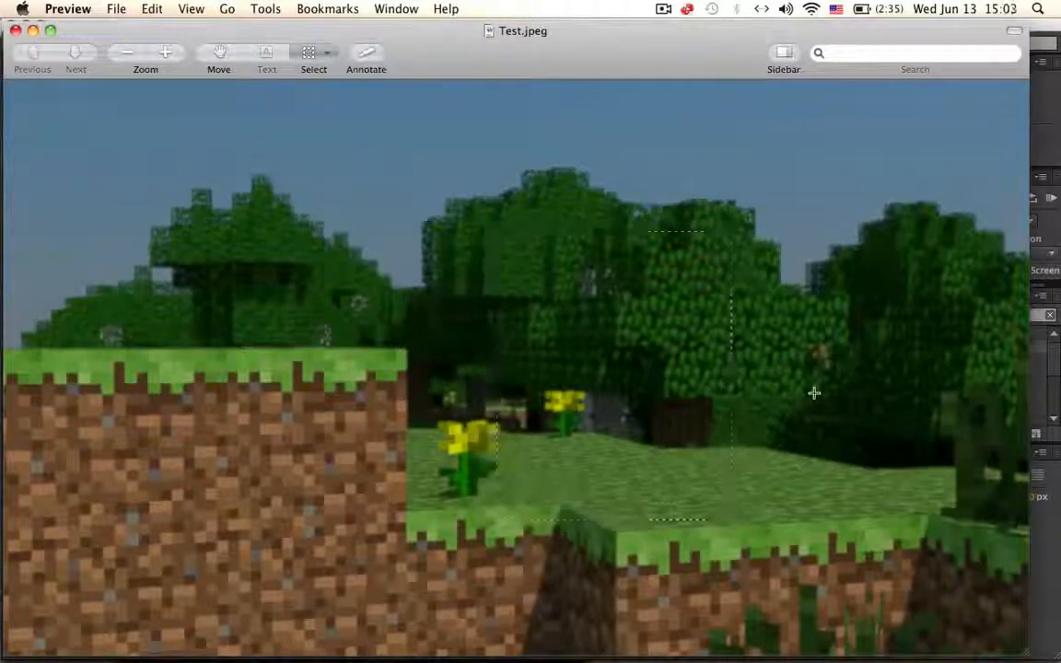
{"action": "left_click_drag", "start_coordinate": [440, 42], "coordinate": [447, 4]}
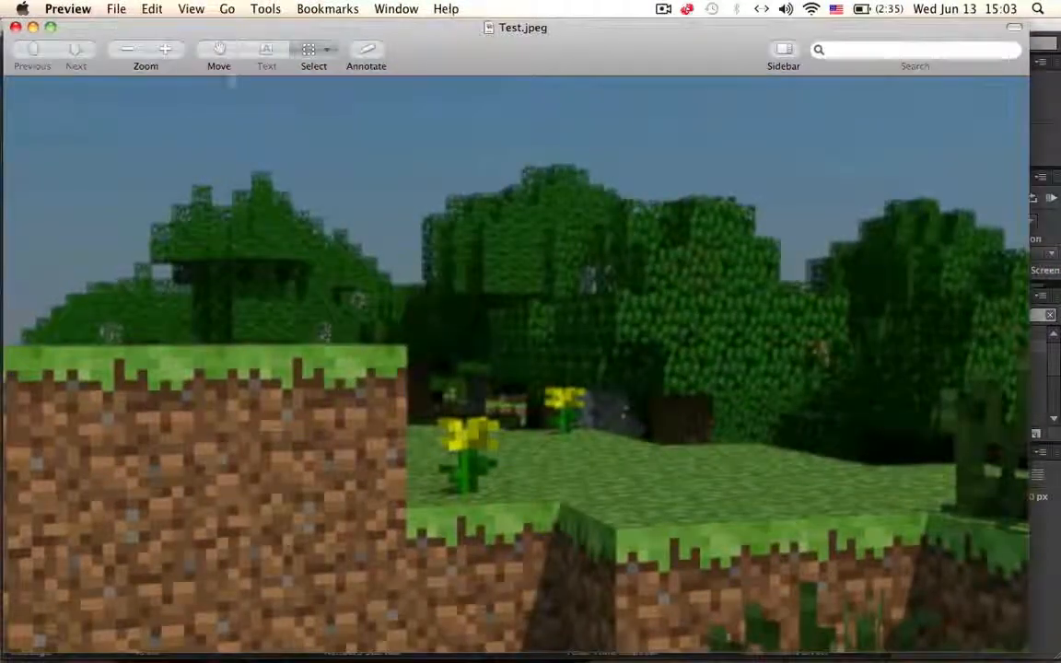
{"action": "left_click", "coordinate": [14, 26]}
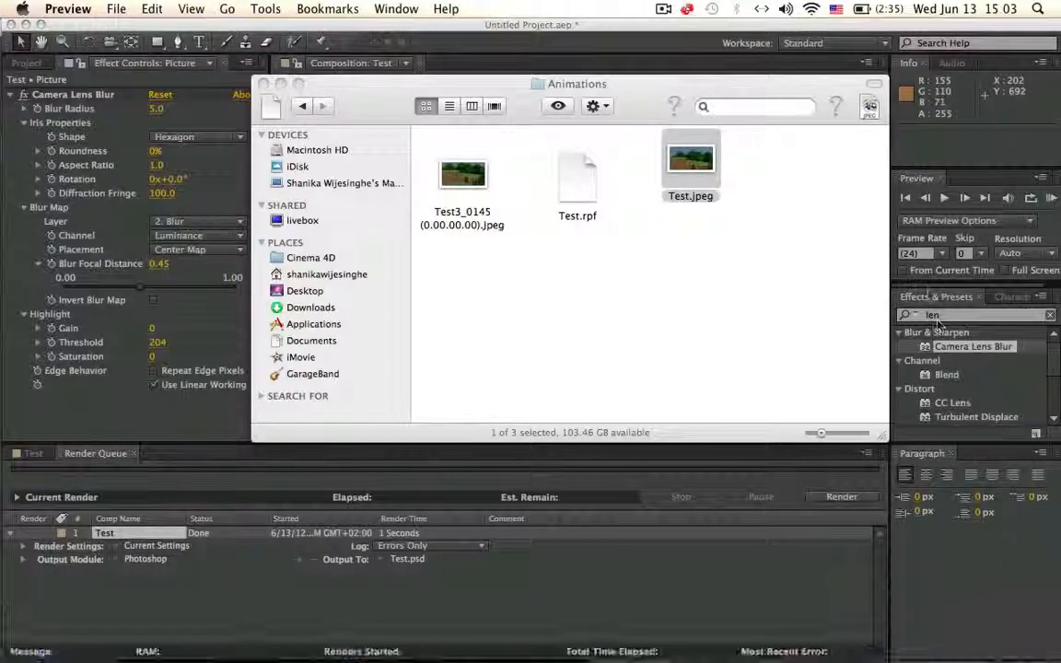
Move Pic.mov from the Trash into the Animations folder in Finder and open the movie
{"action": "scroll", "coordinate": [829, 368], "scroll_direction": "up", "scroll_amount": 2}
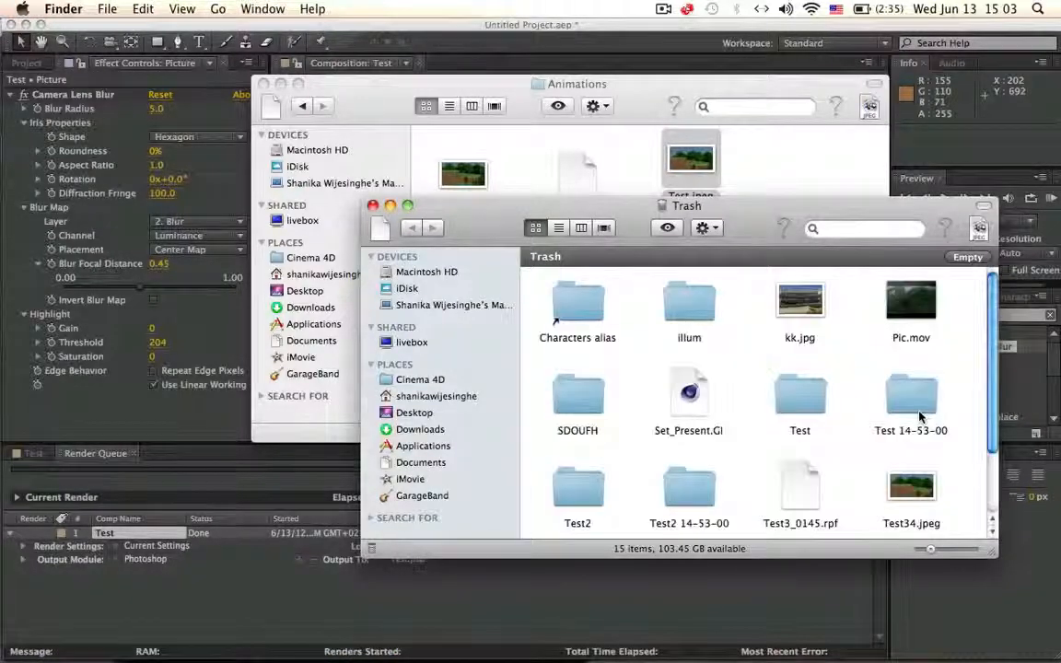
{"action": "left_click", "coordinate": [930, 313]}
{"action": "double_click", "coordinate": [934, 316]}
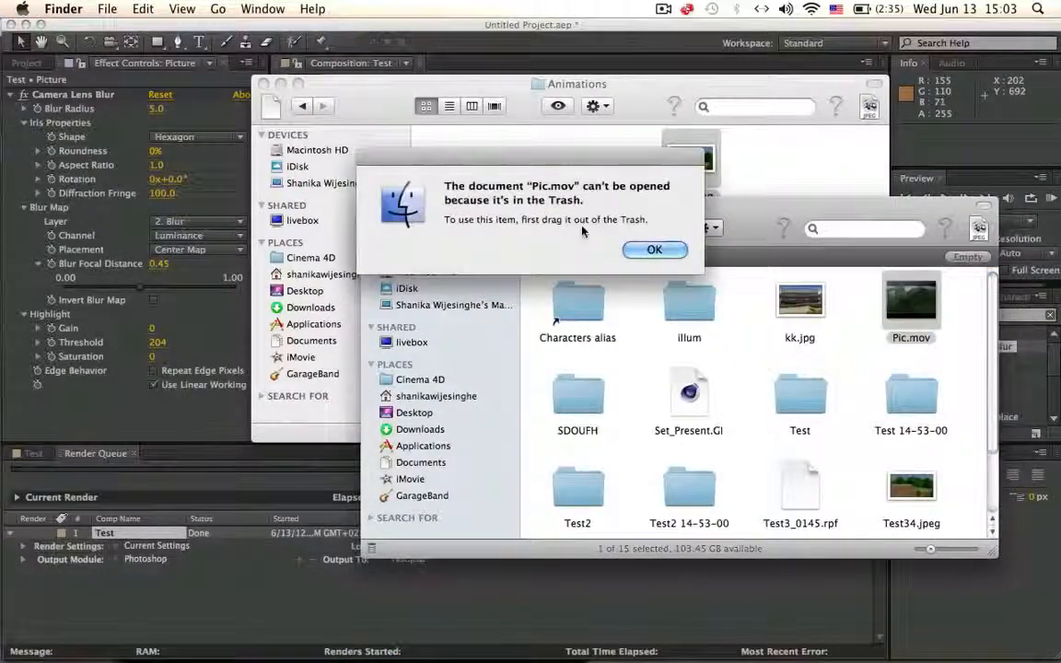
{"action": "left_click", "coordinate": [670, 246]}
{"action": "left_click_drag", "start_coordinate": [907, 302], "coordinate": [797, 162]}
{"action": "double_click", "coordinate": [796, 164]}
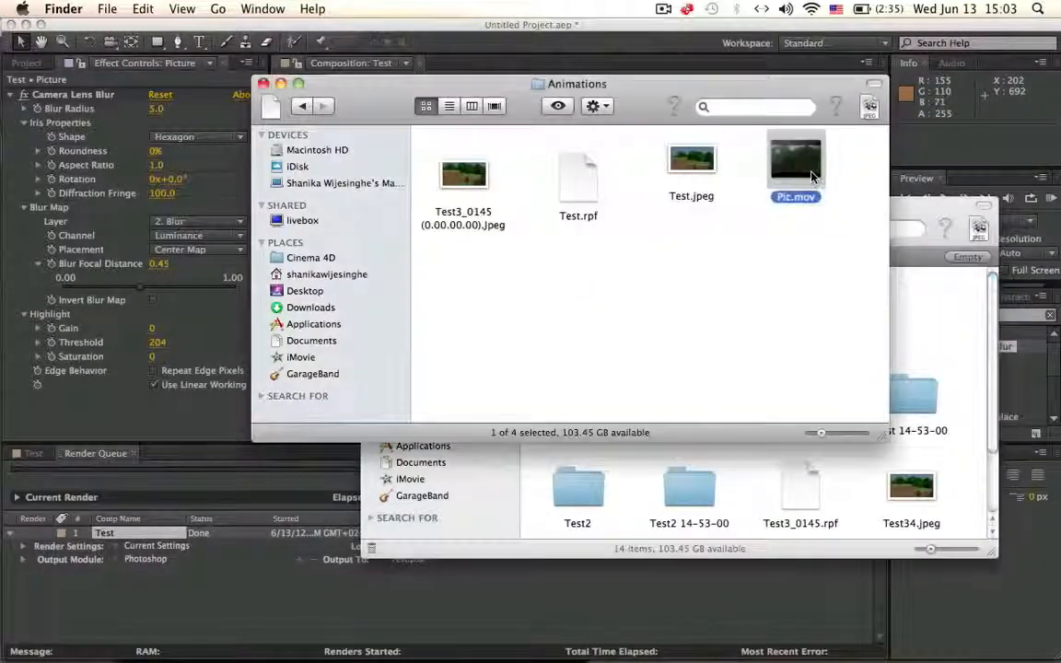
{"action": "left_click_drag", "start_coordinate": [909, 205], "coordinate": [899, 155]}
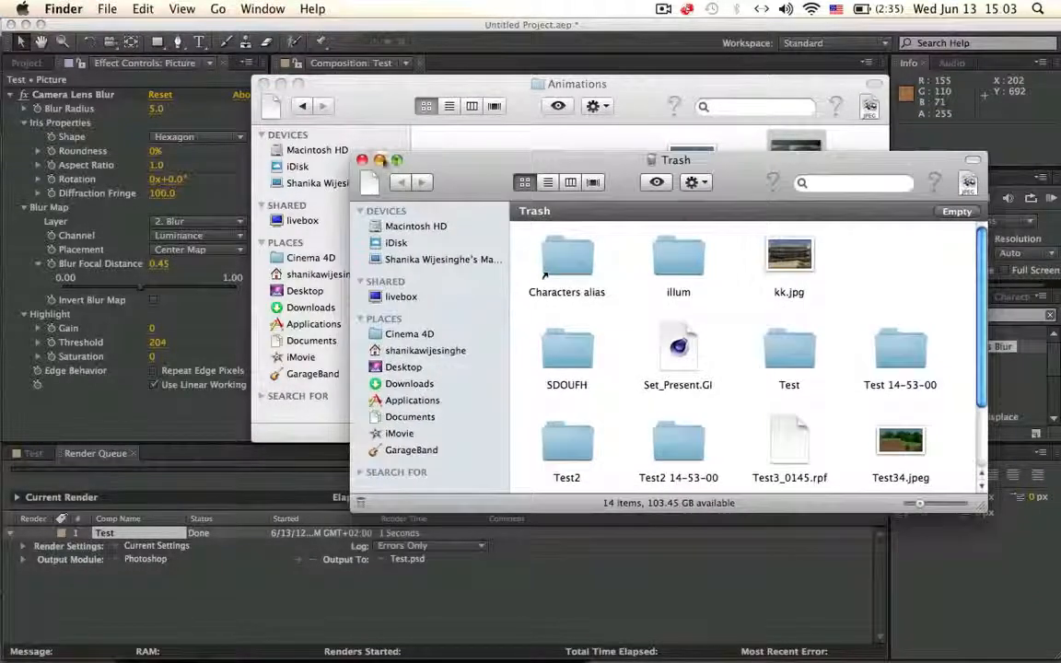
{"action": "left_click", "coordinate": [366, 159]}
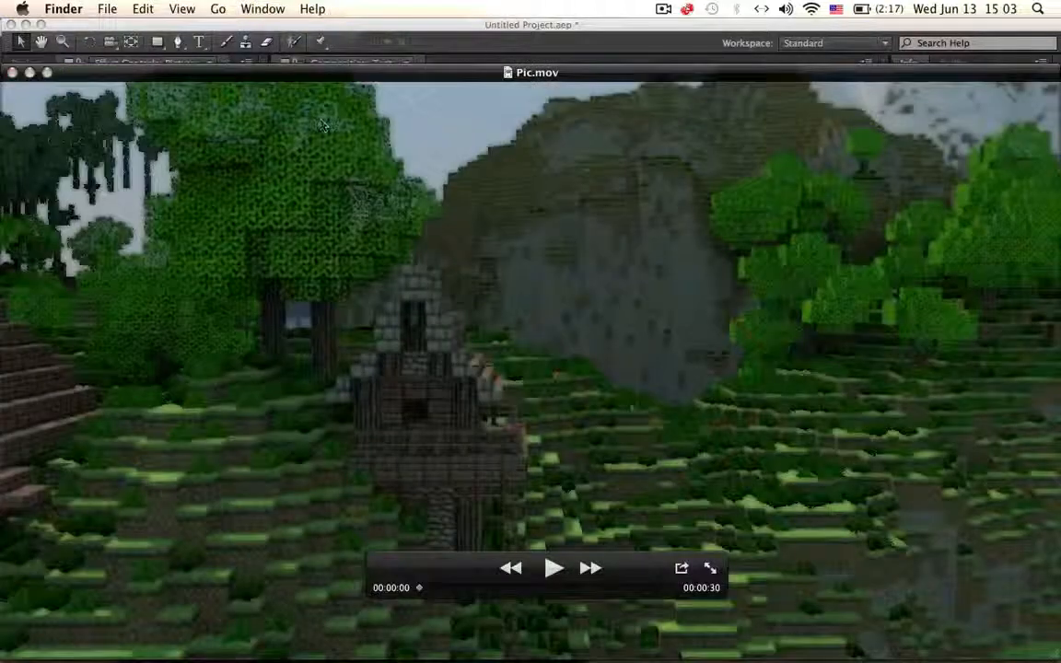
Play Pic.mov in QuickTime Player to view the animated Minecraft landscape, and quit the player
{"action": "left_click_drag", "start_coordinate": [612, 81], "coordinate": [611, 31]}
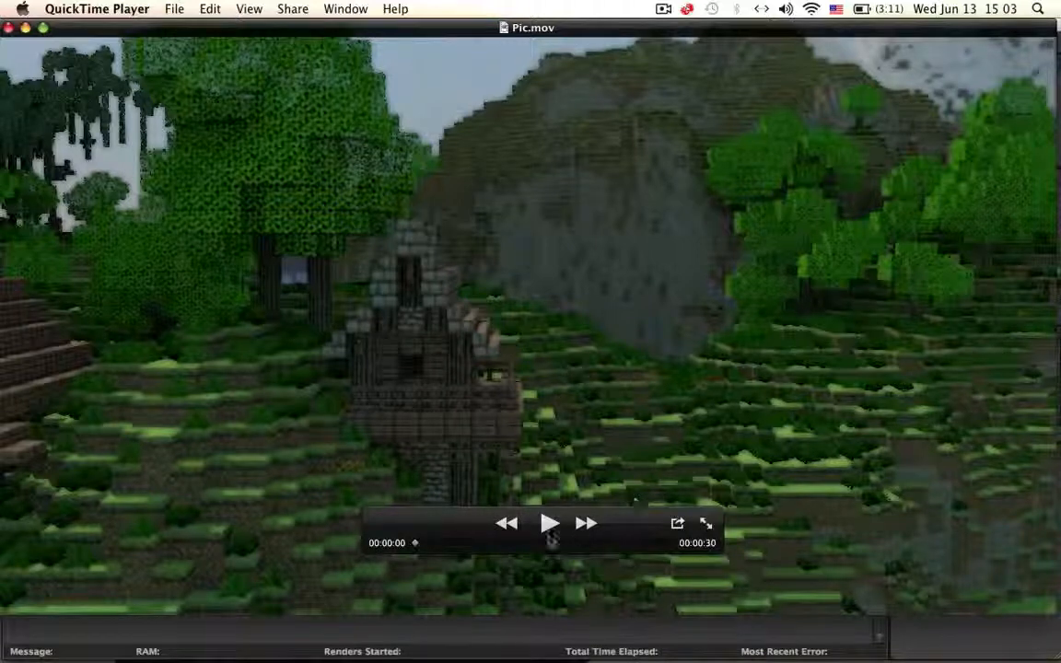
{"action": "left_click", "coordinate": [552, 544]}
{"action": "left_click", "coordinate": [550, 523]}
{"action": "left_click", "coordinate": [551, 524]}
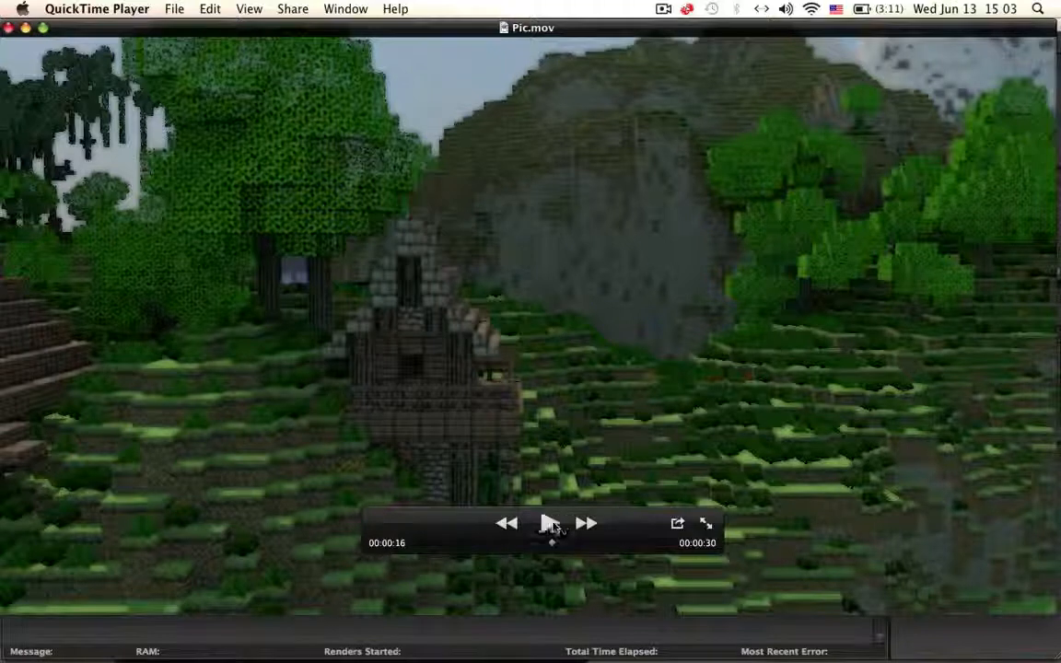
{"action": "left_click", "coordinate": [661, 10]}
{"action": "left_click", "coordinate": [660, 10]}
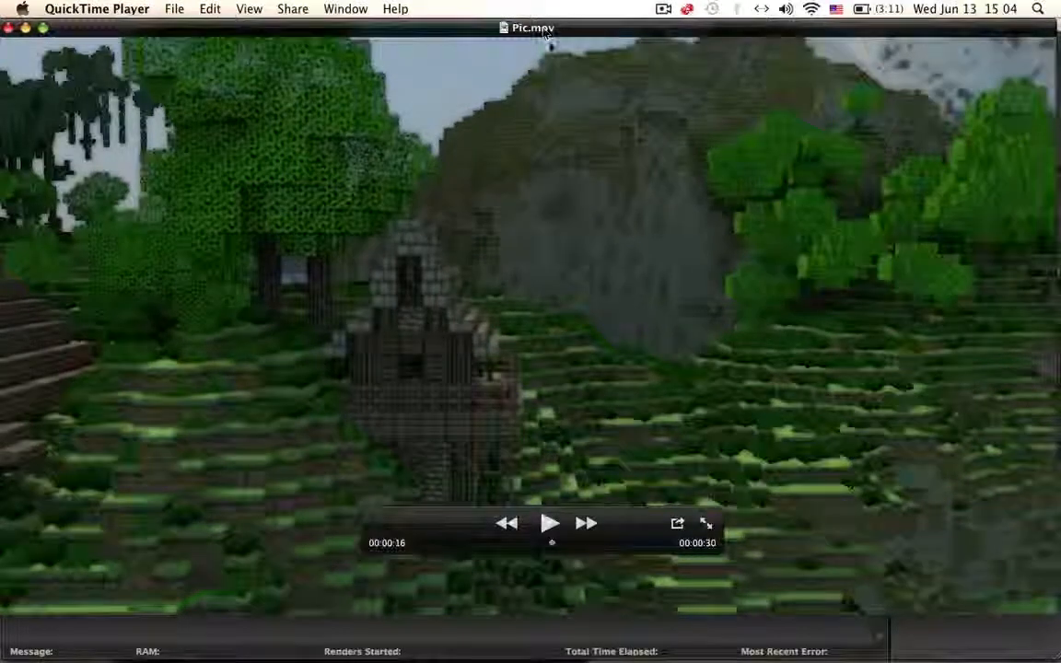
{"action": "mouse_move", "coordinate": [545, 33]}
{"action": "left_mouse_down"}
{"action": "mouse_move", "coordinate": [597, 439]}
{"action": "mouse_move", "coordinate": [555, 32]}
{"action": "left_mouse_up"}
{"action": "key", "text": "super+q"}
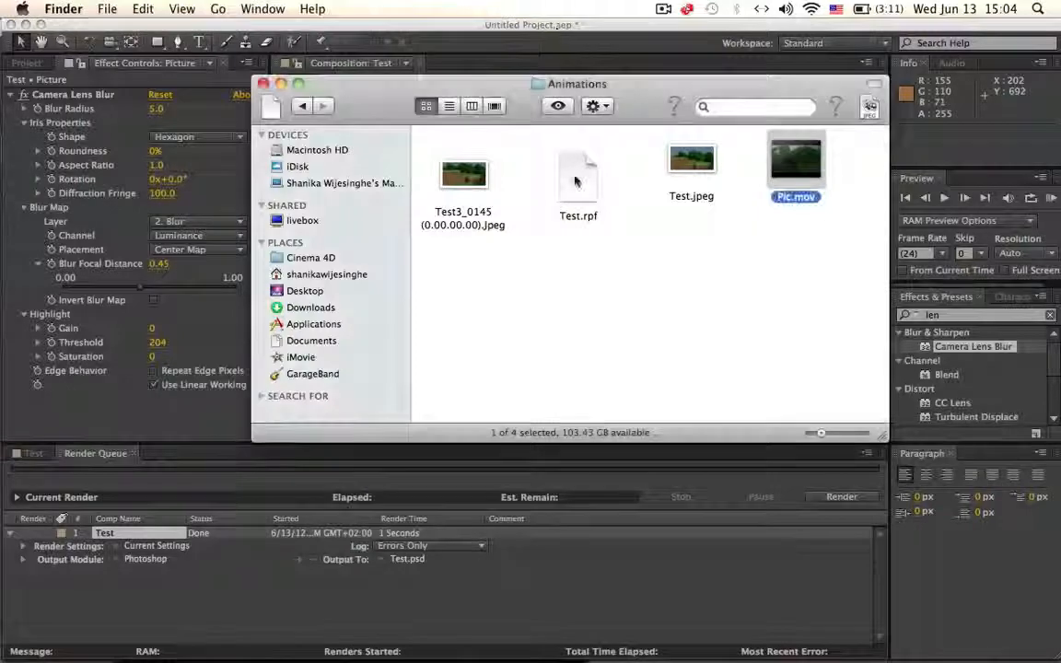
Close the Animations folder window and return to the Test composition in After Effects
{"action": "left_click_drag", "start_coordinate": [459, 99], "coordinate": [534, 165]}
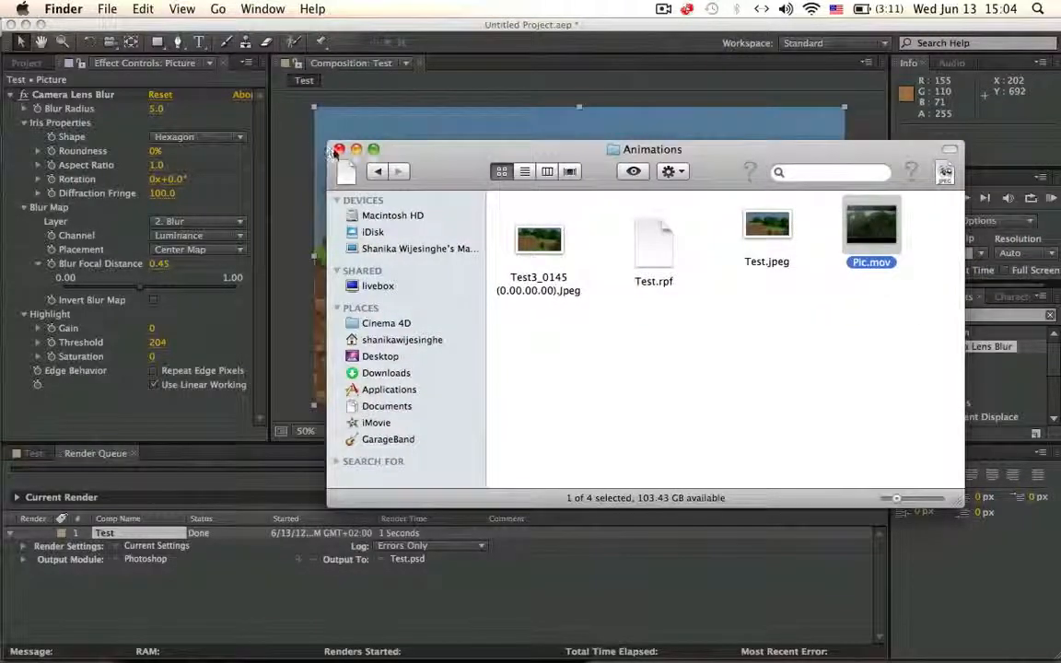
{"action": "left_click", "coordinate": [338, 149]}
{"action": "left_click", "coordinate": [283, 98]}
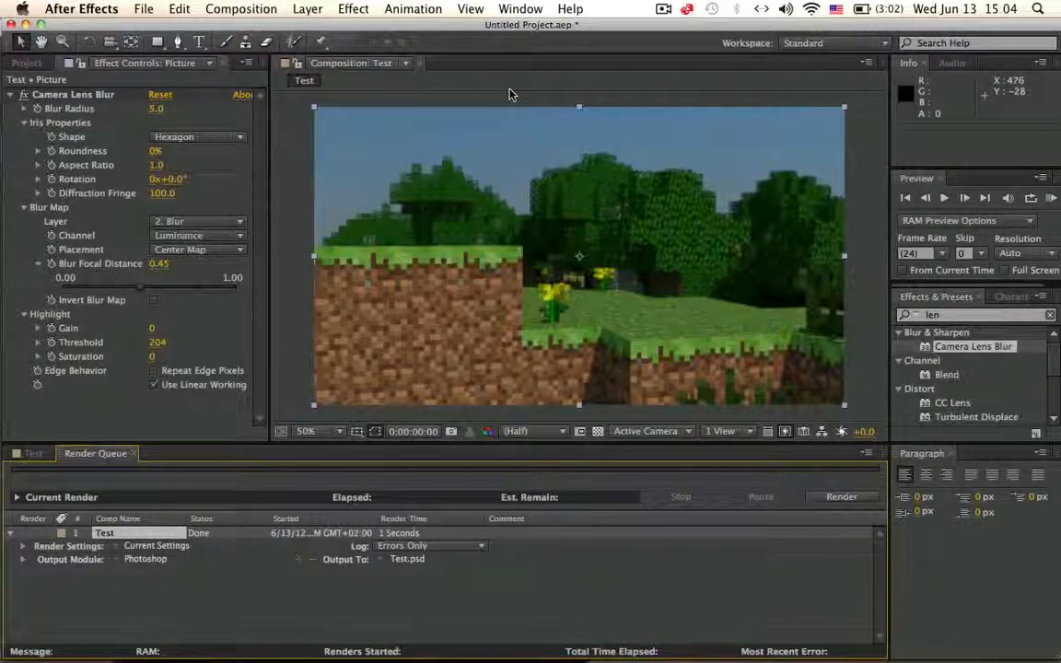
{"action": "left_click", "coordinate": [663, 8]}
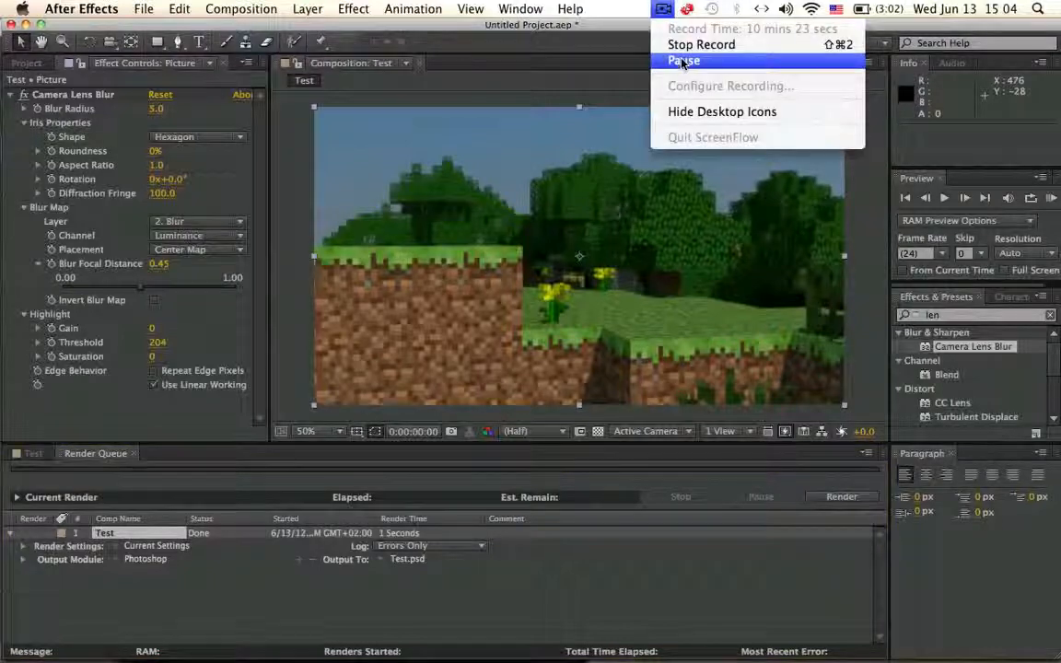